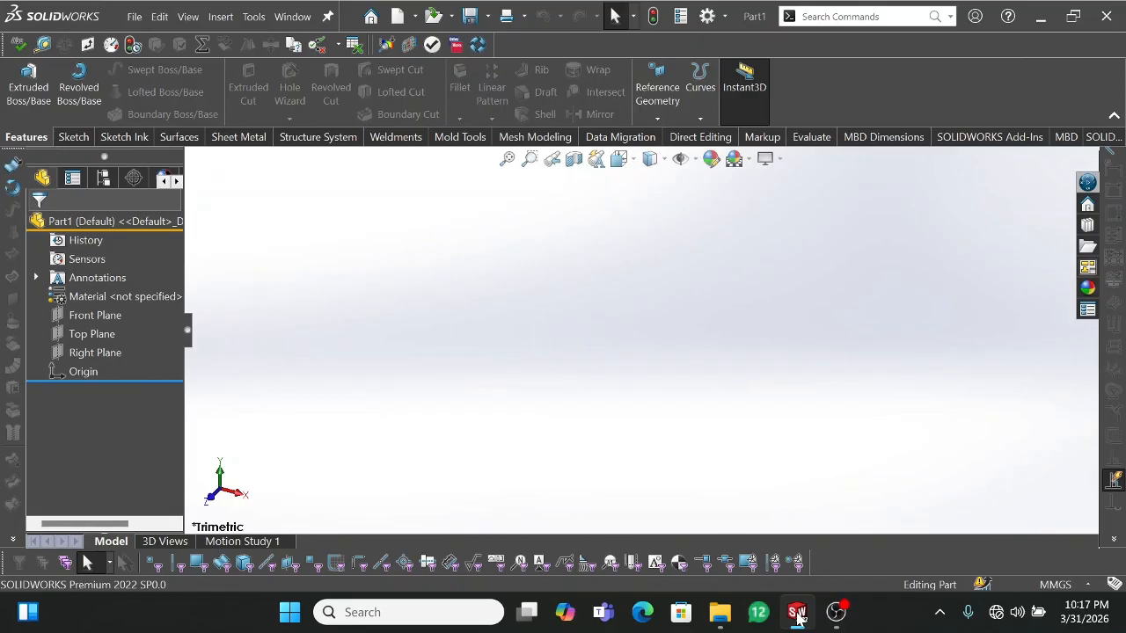
Step: Start a sketch on the Front Plane and draw a circle about 124 mm in diameter centred on the origin
left_click(73, 138)
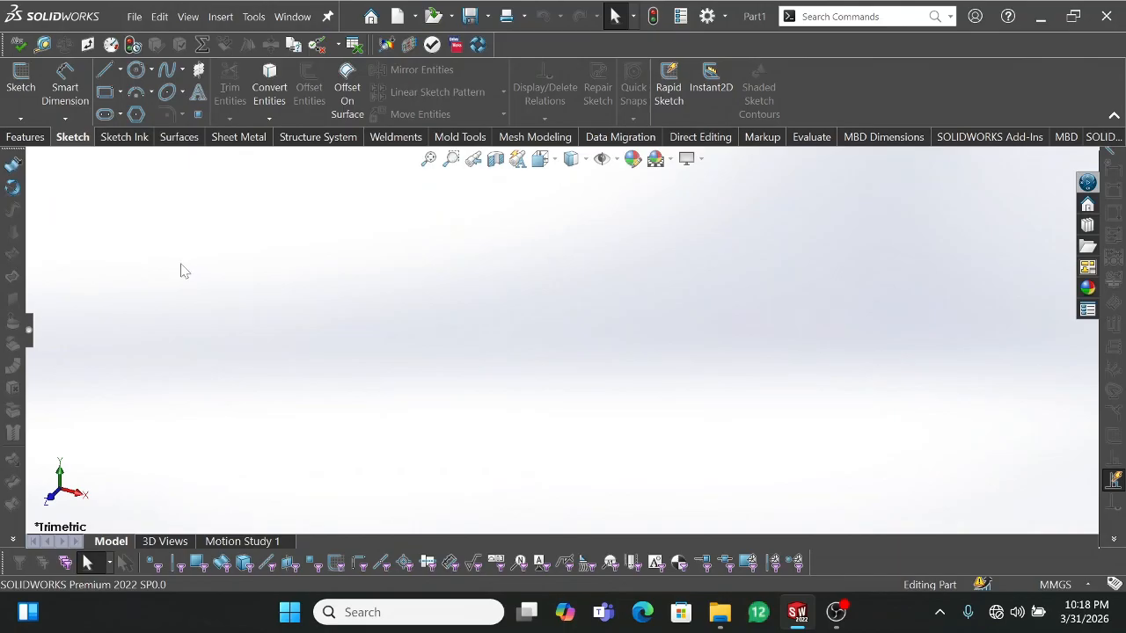
left_click(29, 341)
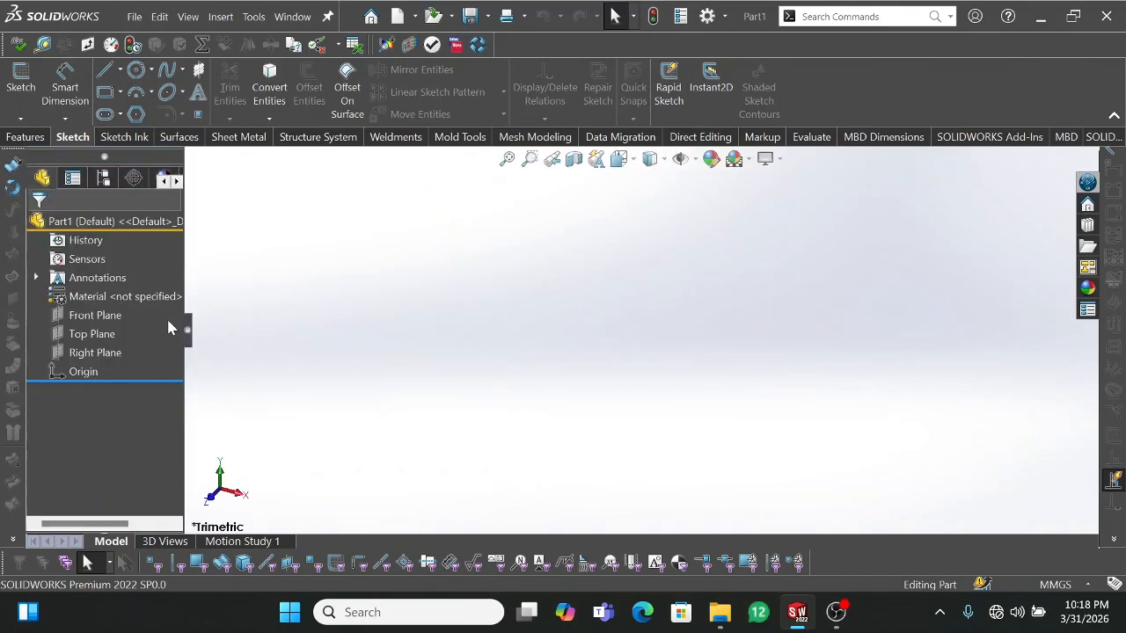
left_click(95, 317)
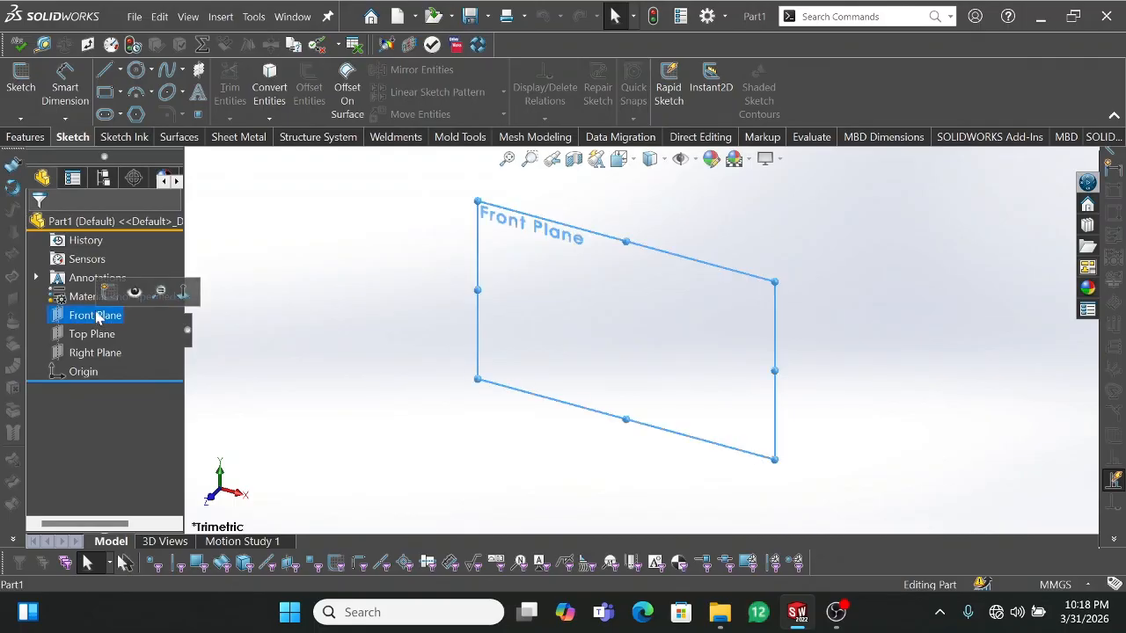
left_click(107, 292)
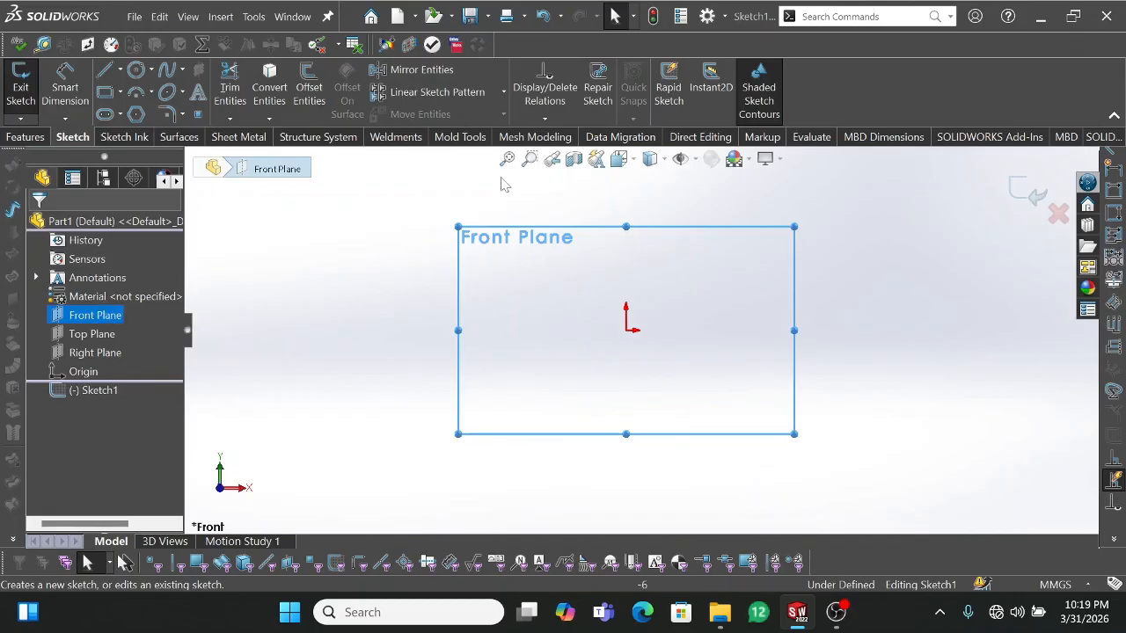
left_click(137, 72)
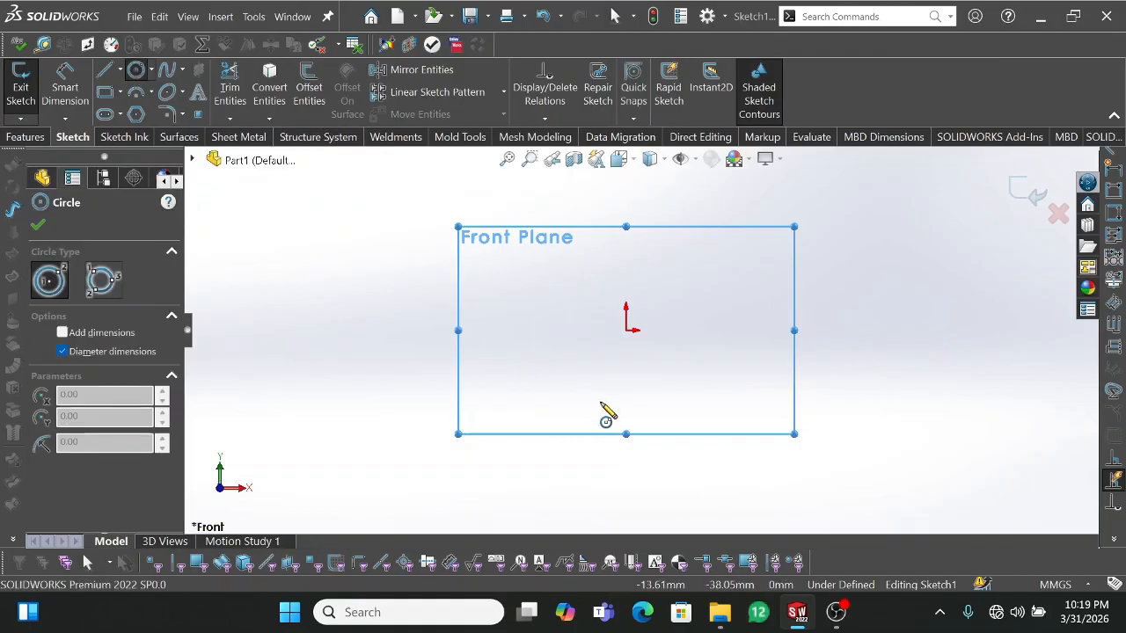
left_click(626, 330)
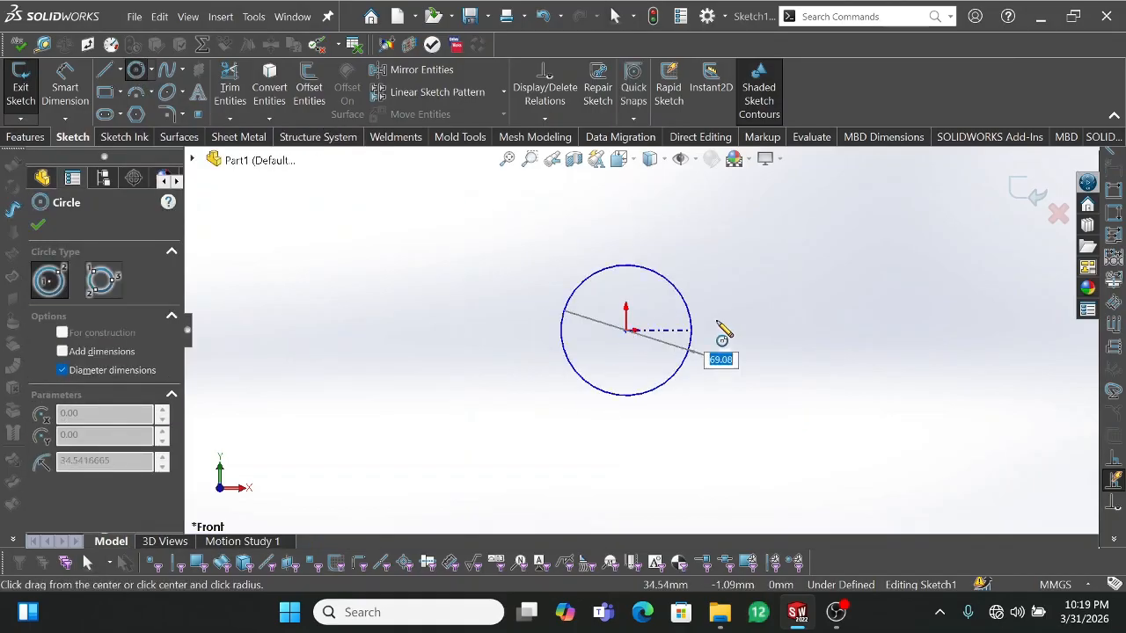
left_click(741, 301)
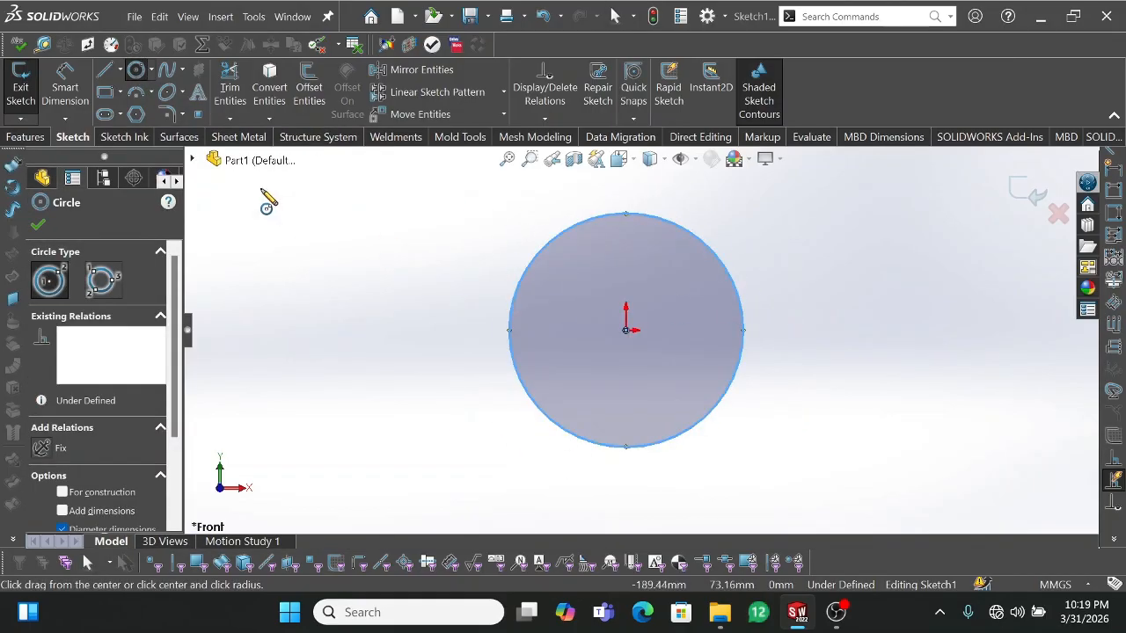
Step: Dimension the circle's diameter as 50 mm
left_click(65, 94)
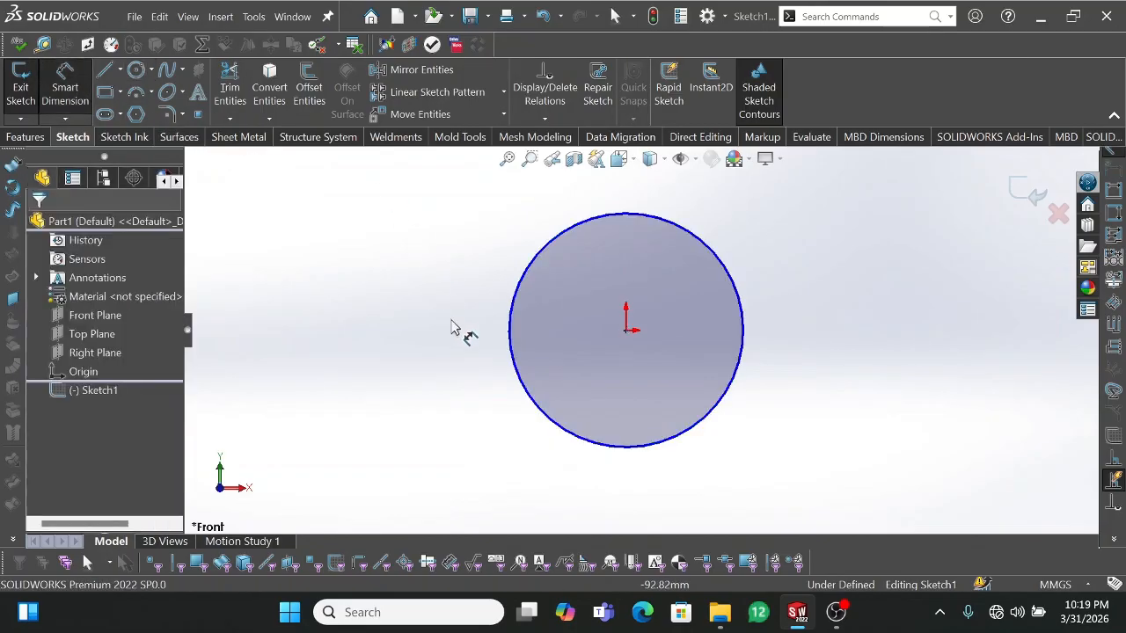
left_click(515, 341)
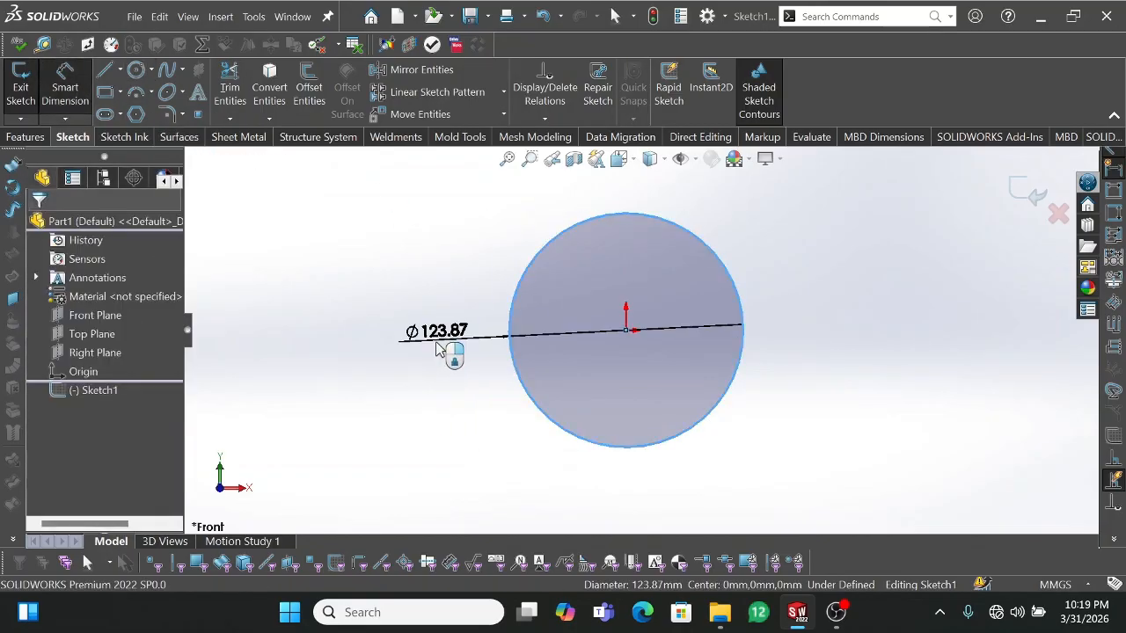
left_click(436, 356)
type("50")
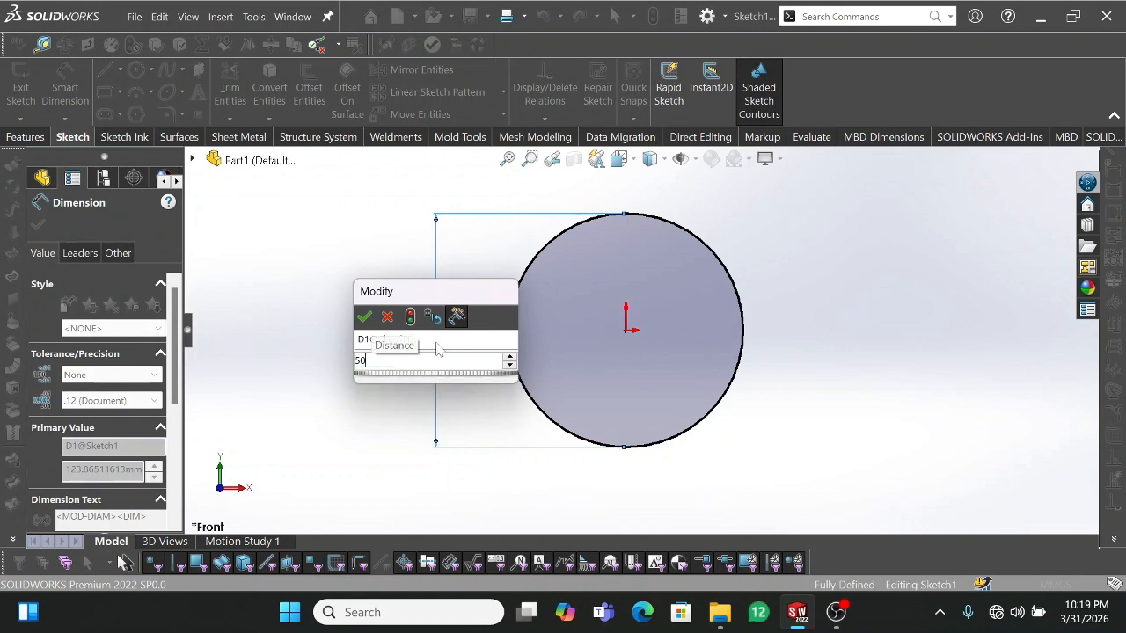
key("Return")
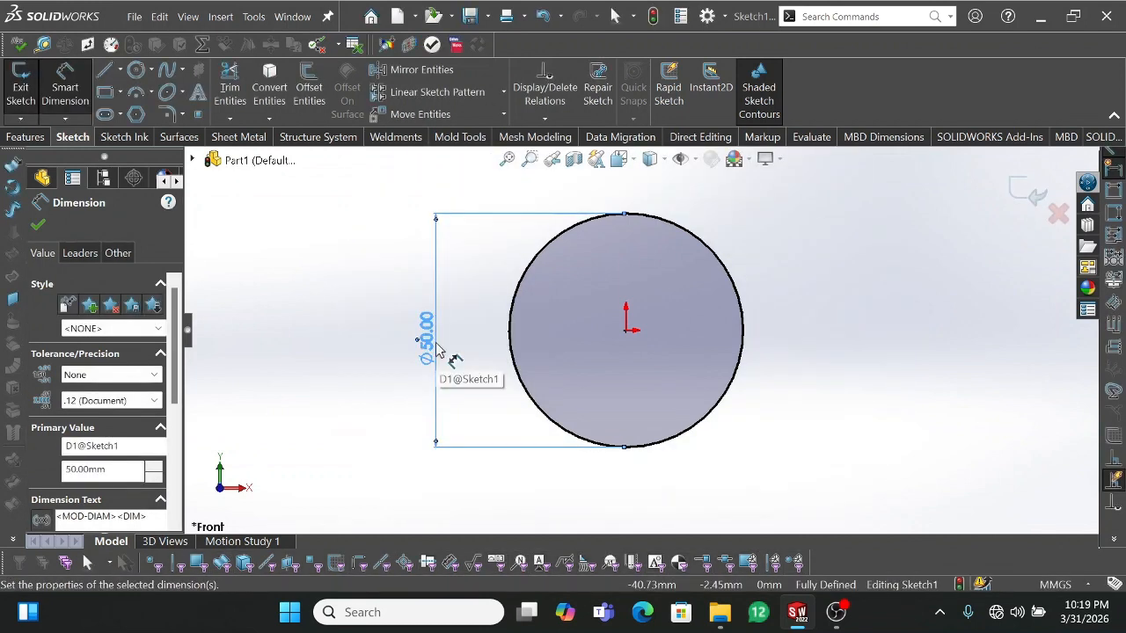
key("Escape")
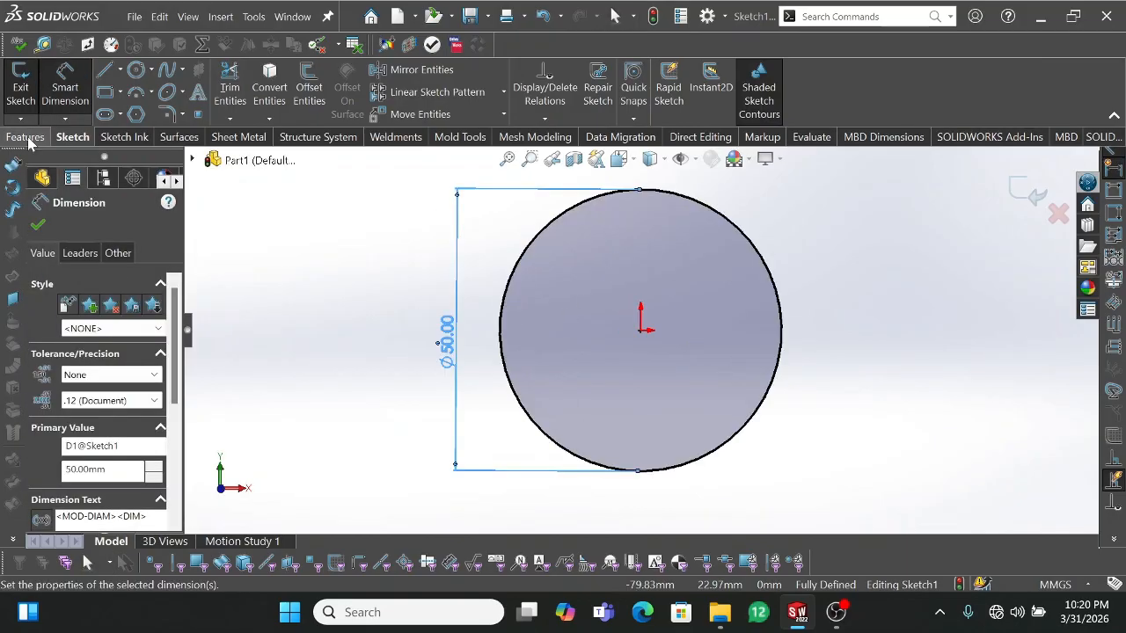
Step: Start a blind boss extrusion of the circle from the sketch plane with a depth of 30 mm
left_click(26, 137)
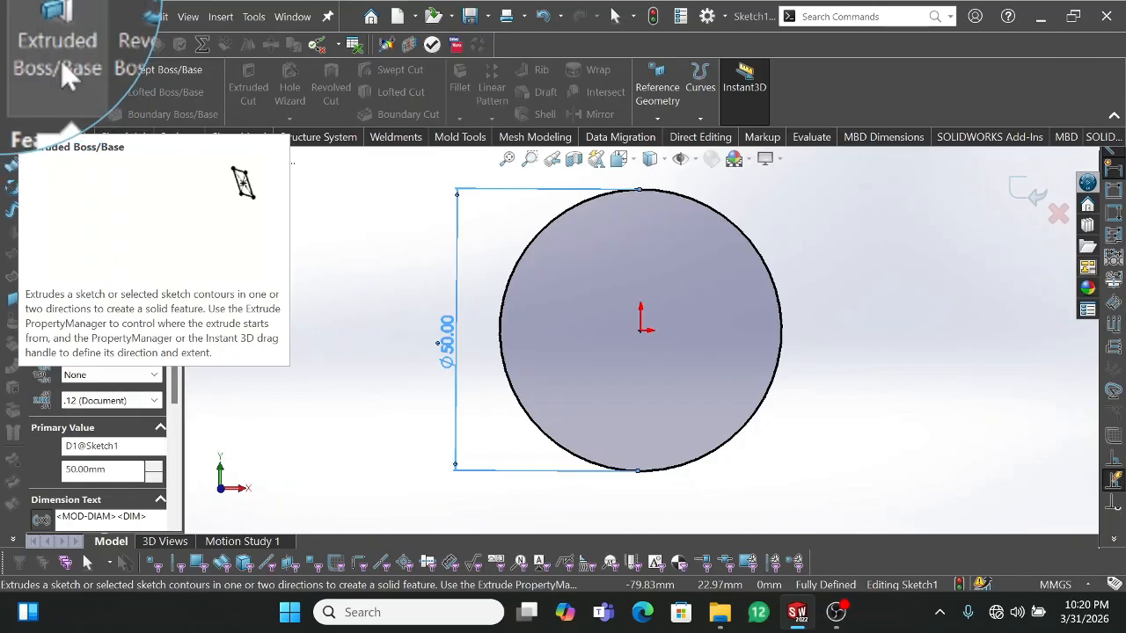
left_click(27, 96)
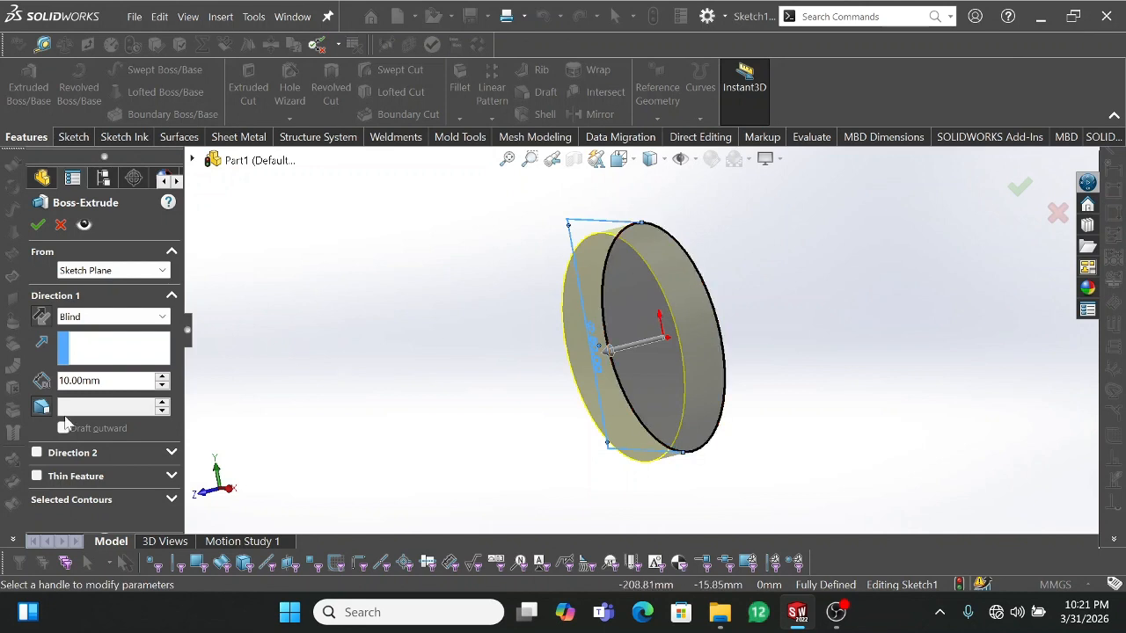
left_click(73, 384)
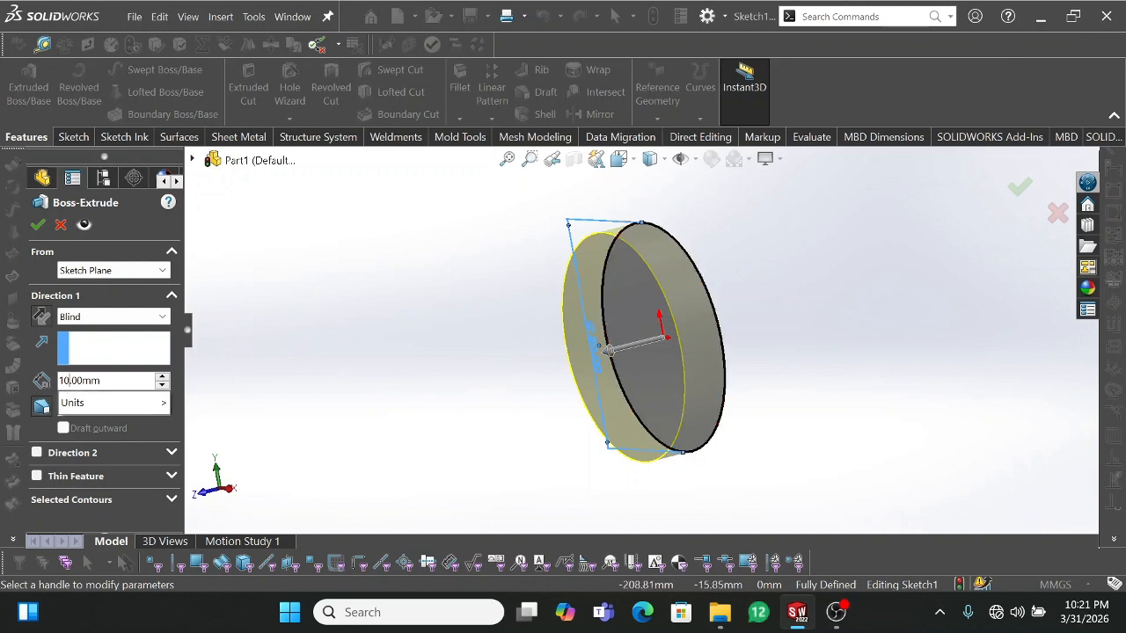
key("BackSpace")
key("BackSpace")
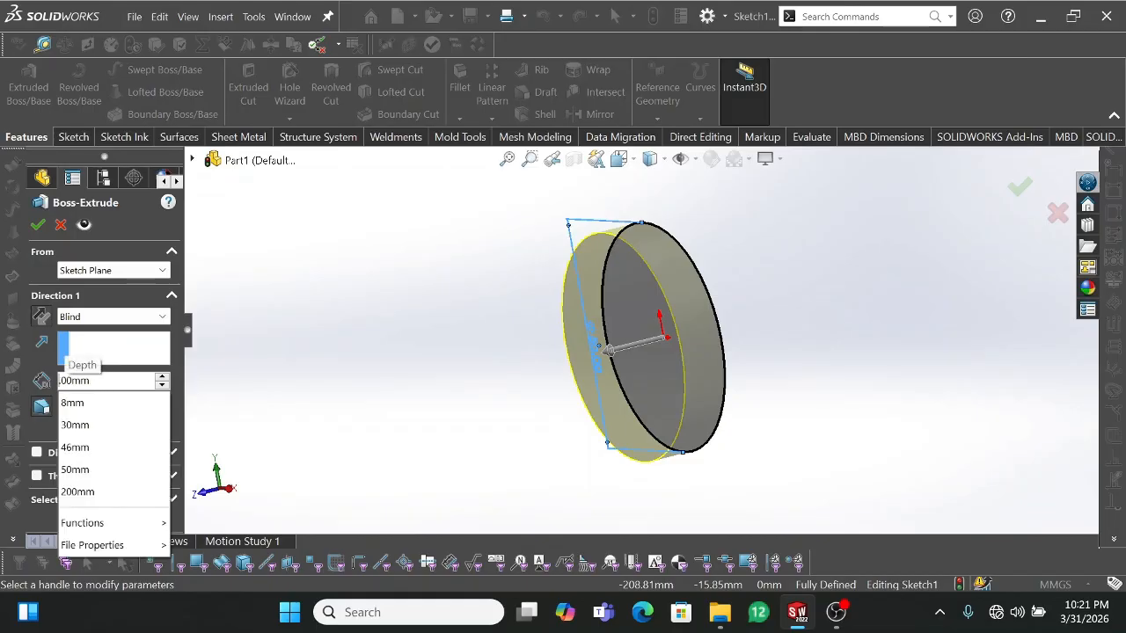
type("30")
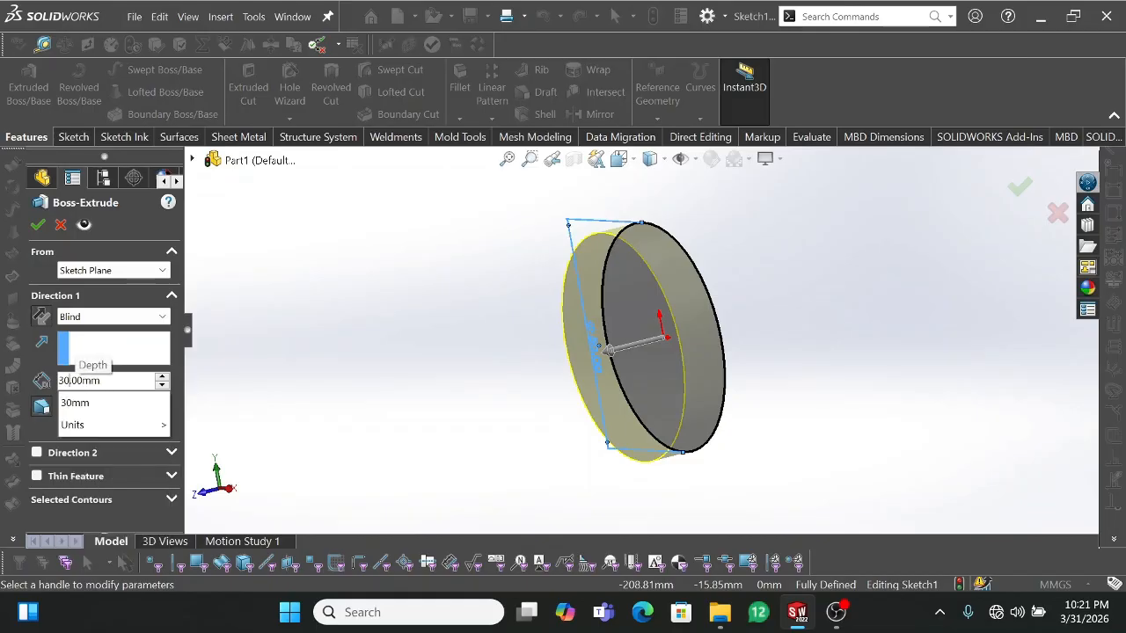
key("Return")
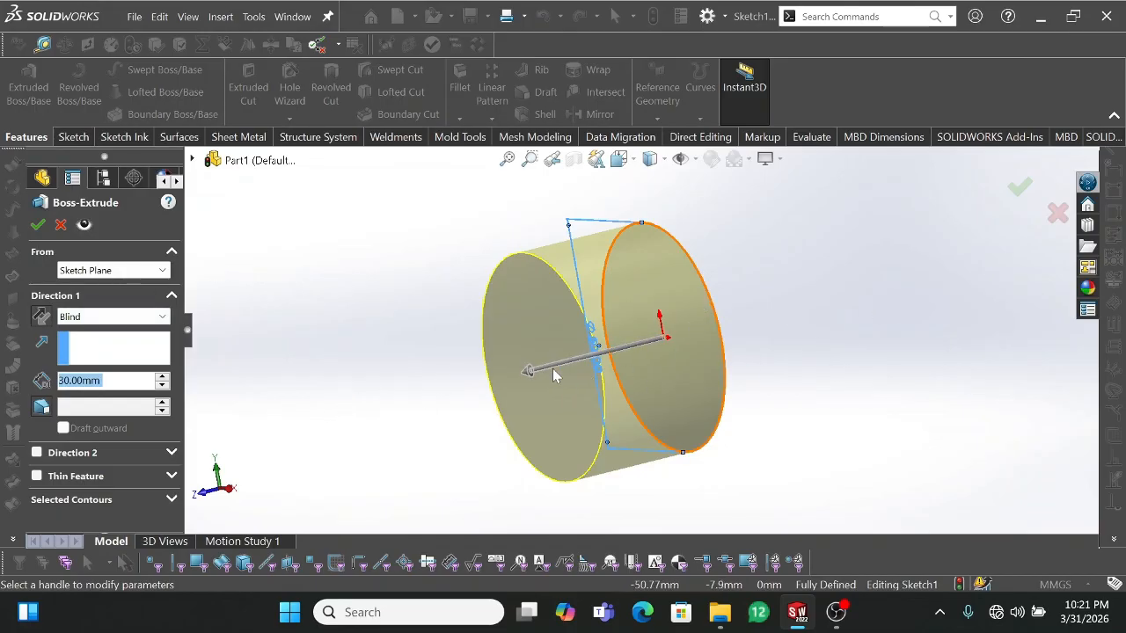
Step: Reverse the extrusion direction so the cylinder runs behind the Front Plane, and complete the feature
left_click(41, 318)
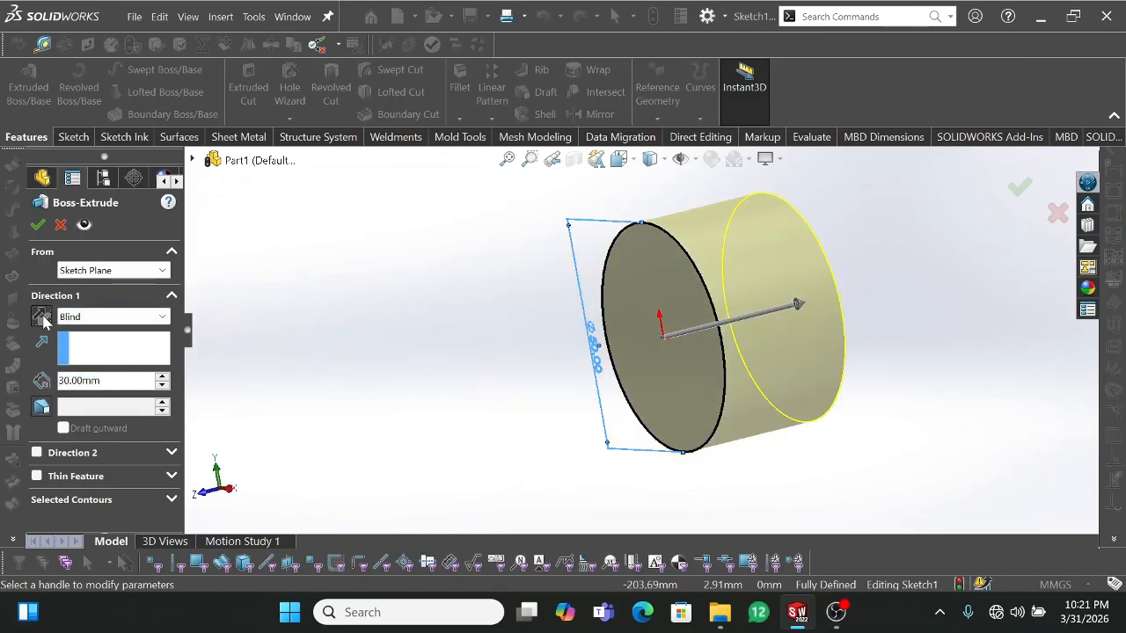
left_click(41, 318)
left_click(41, 318)
left_click(42, 318)
left_click(42, 318)
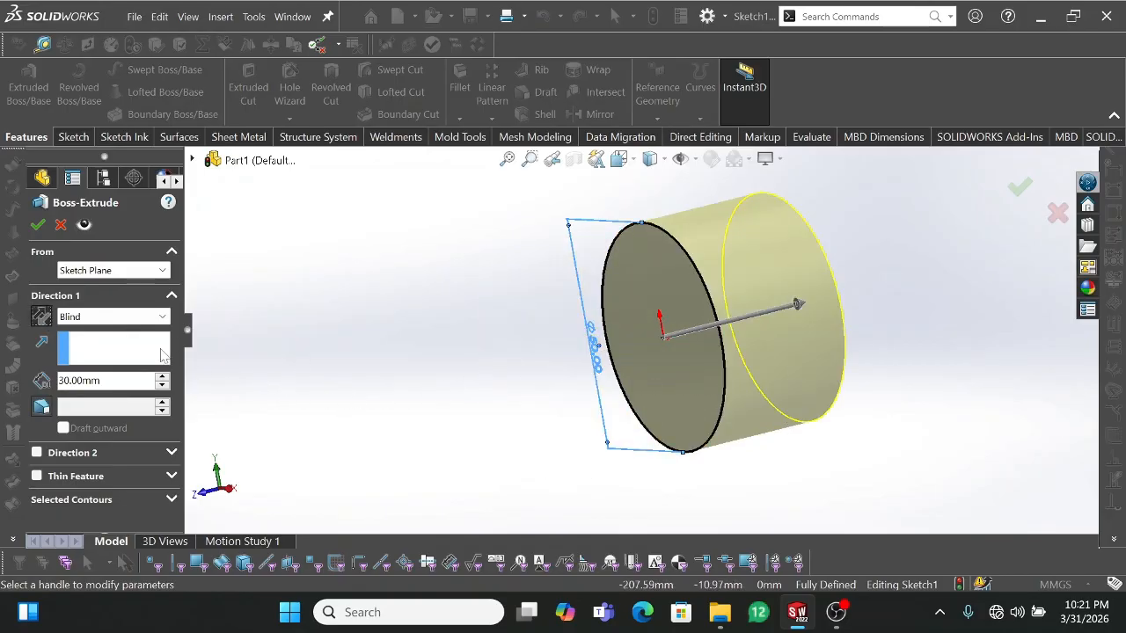
left_click(38, 225)
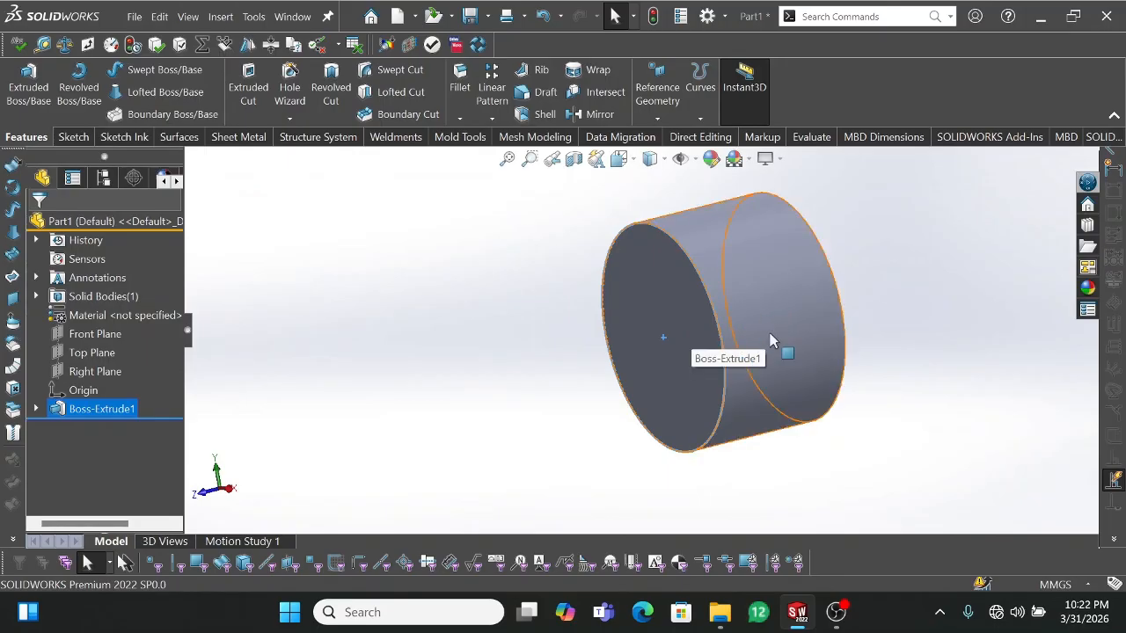
Step: Sketch a center rectangle about 13 by 6.8 mm on the Right Plane, near the middle of the cylinder and level with the origin
left_click(725, 366)
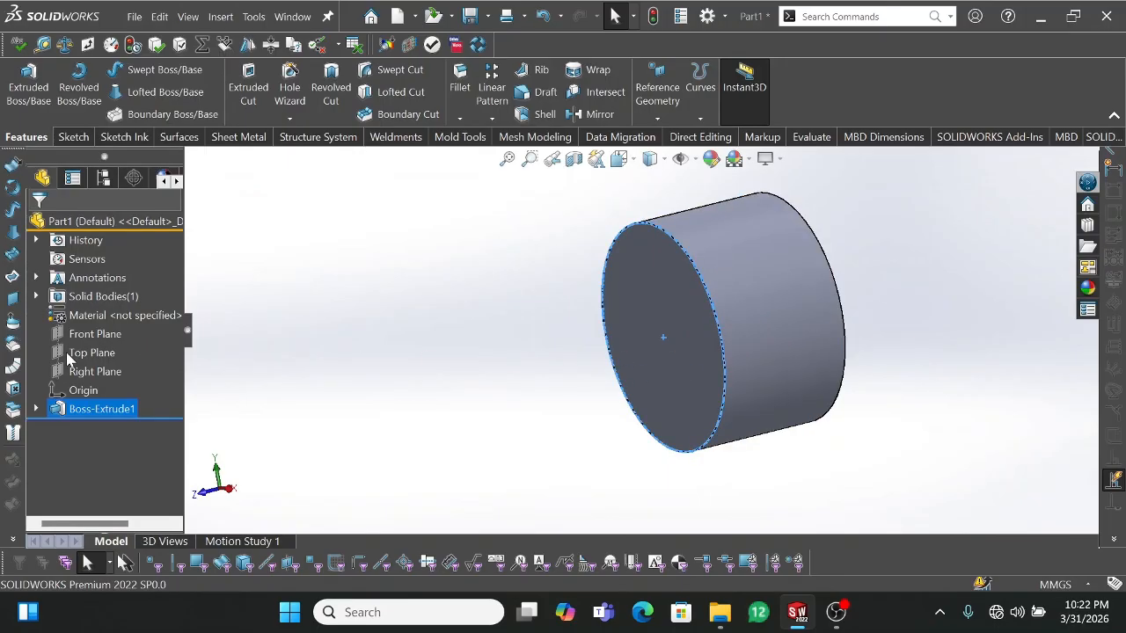
left_click(91, 374)
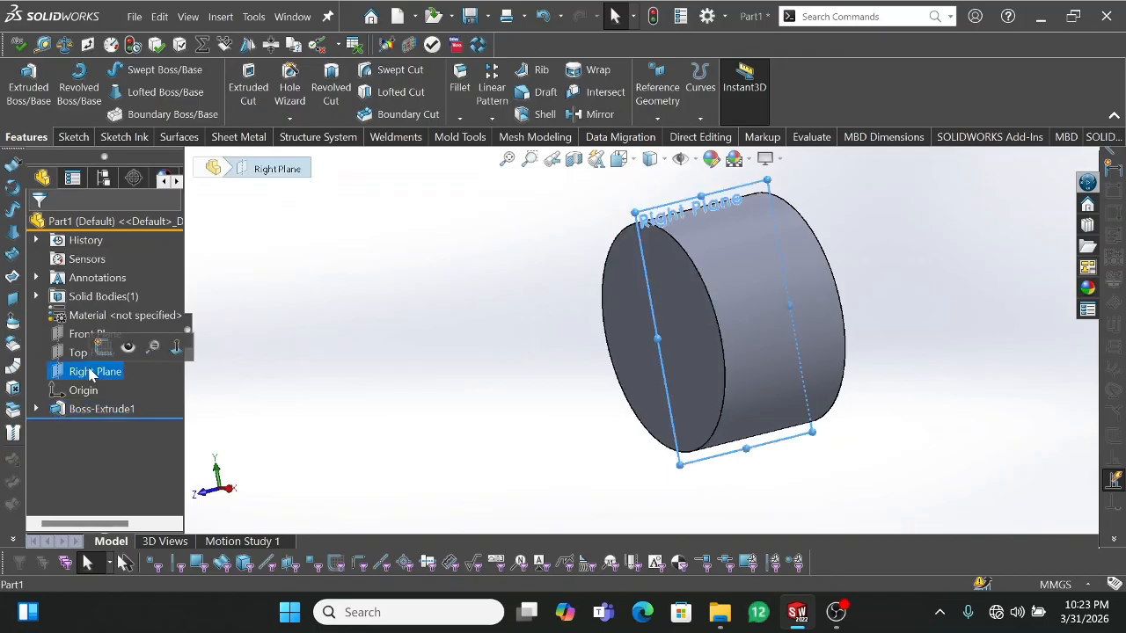
left_click(101, 348)
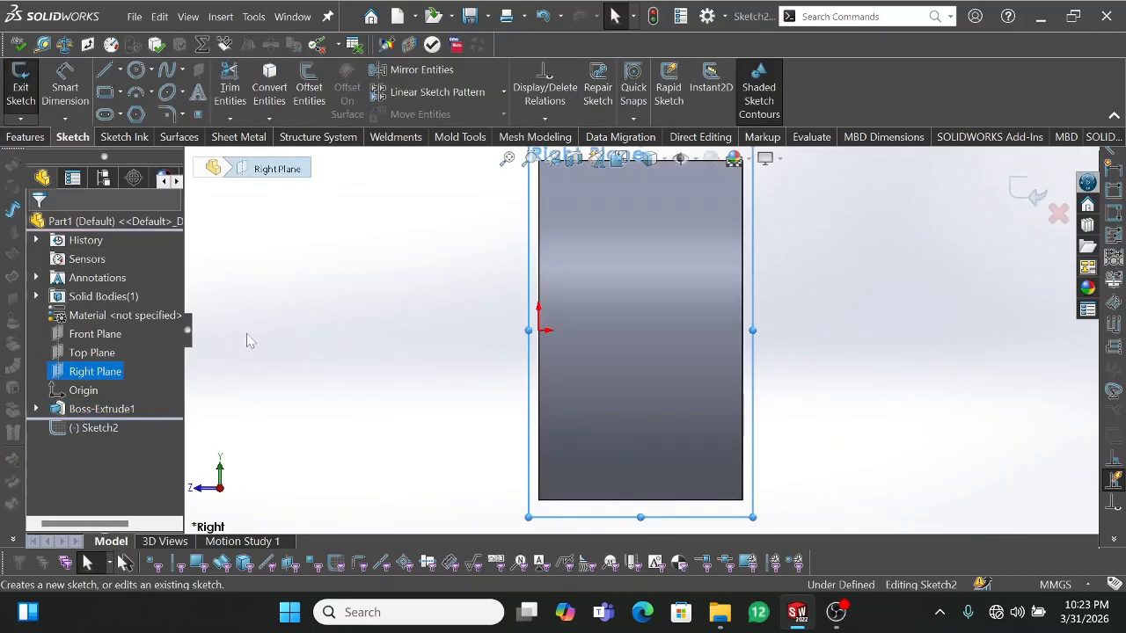
left_click(104, 94)
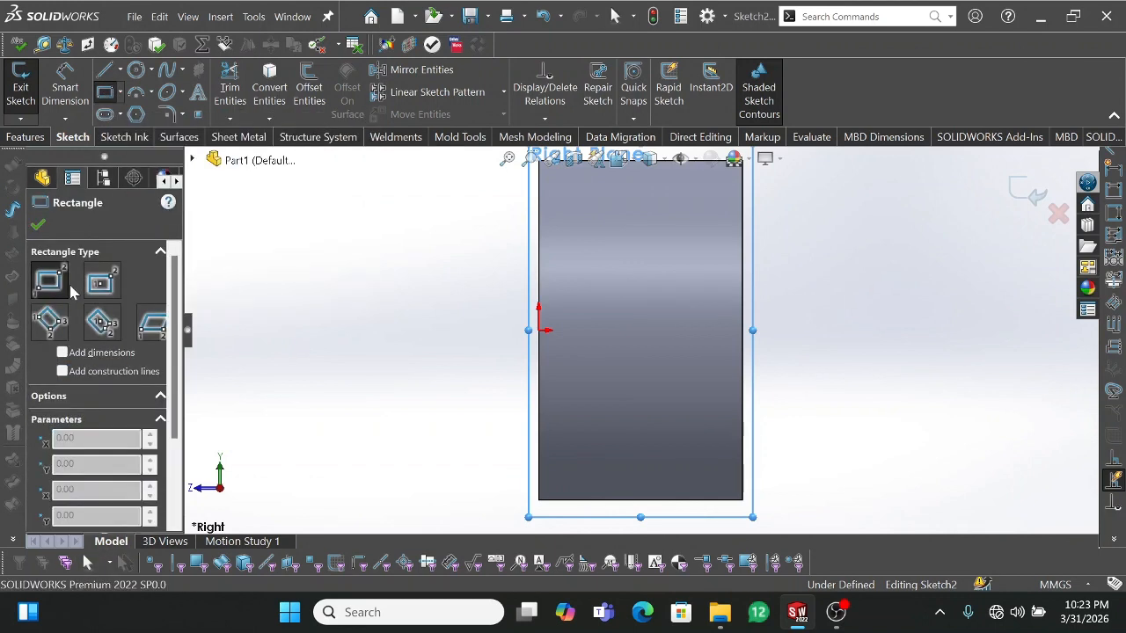
left_click(101, 282)
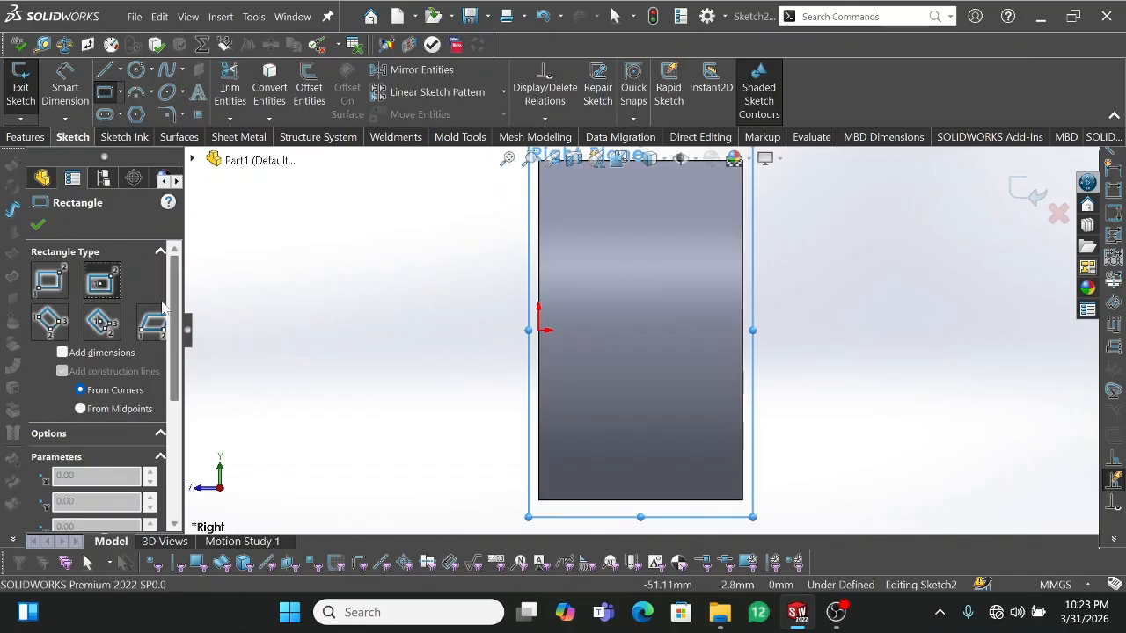
left_click(639, 329)
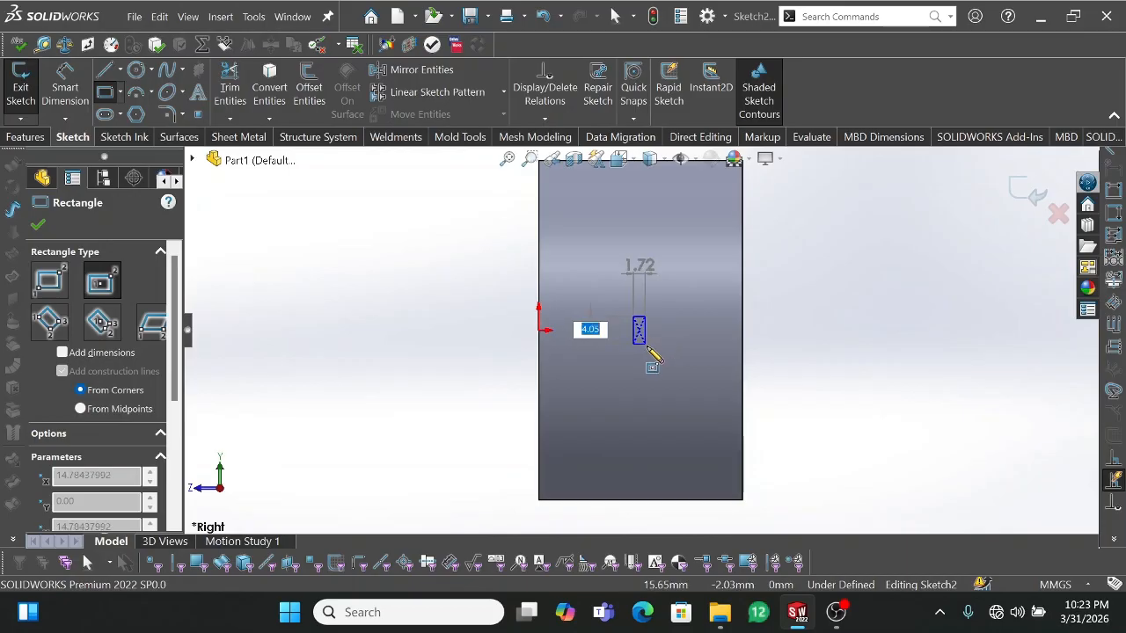
left_click(684, 353)
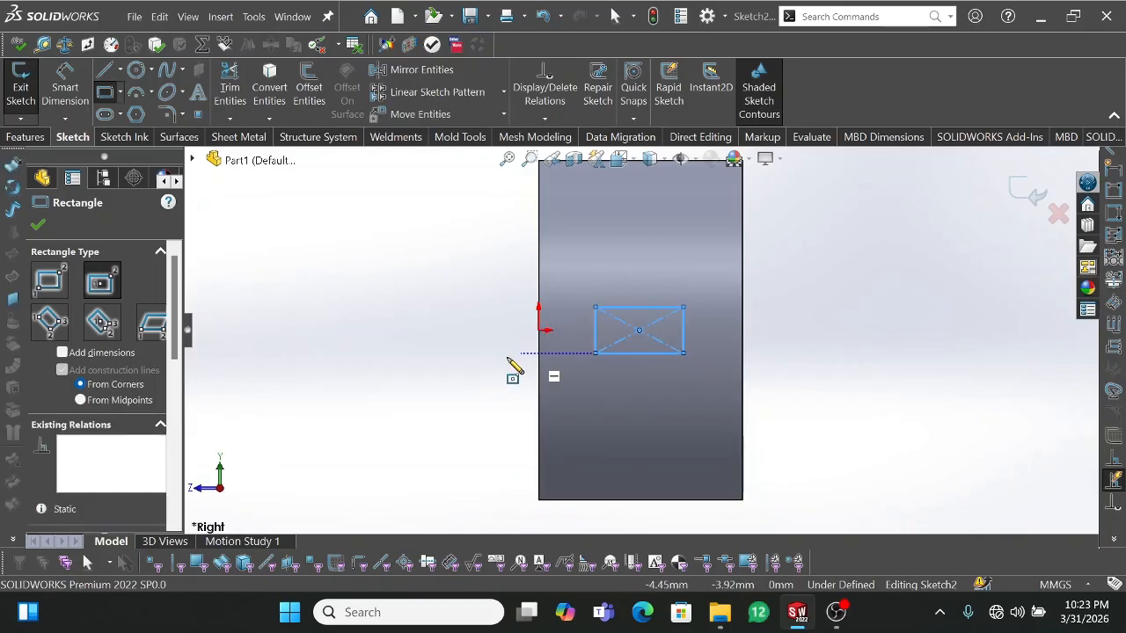
key("Escape")
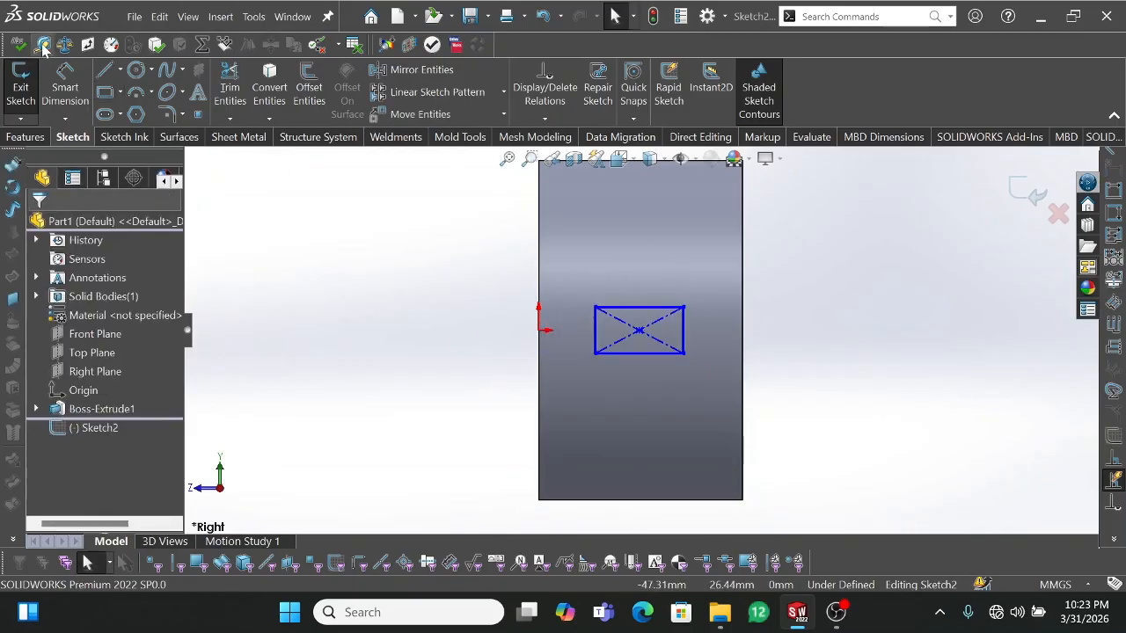
Step: Dimension the rectangle's vertical side as 7 mm
left_click(60, 93)
left_click(595, 333)
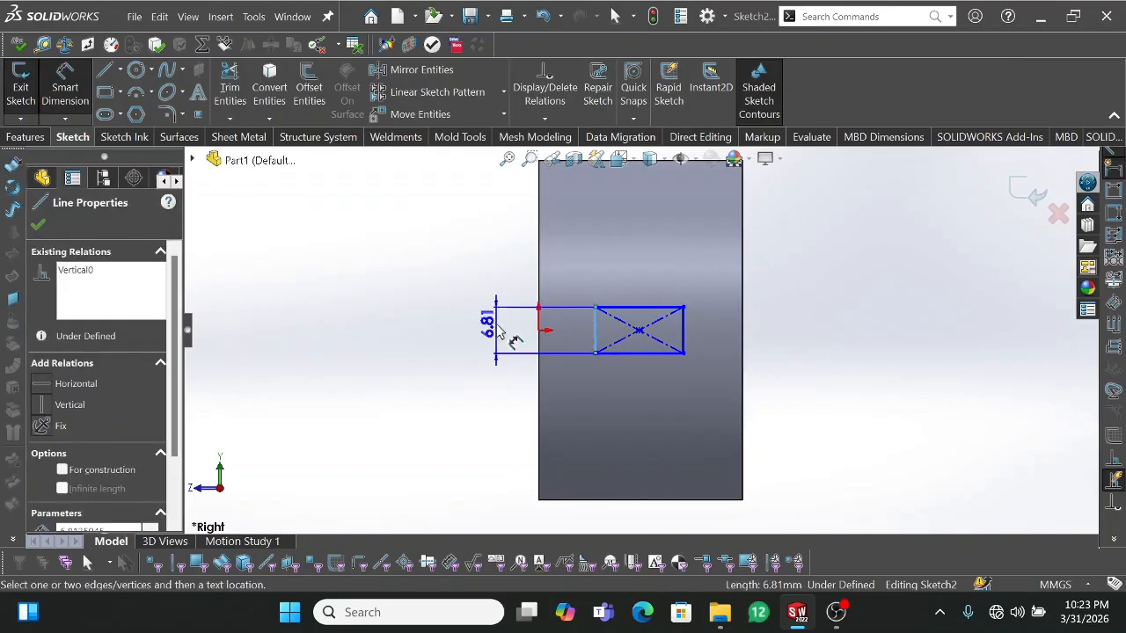
left_click(498, 331)
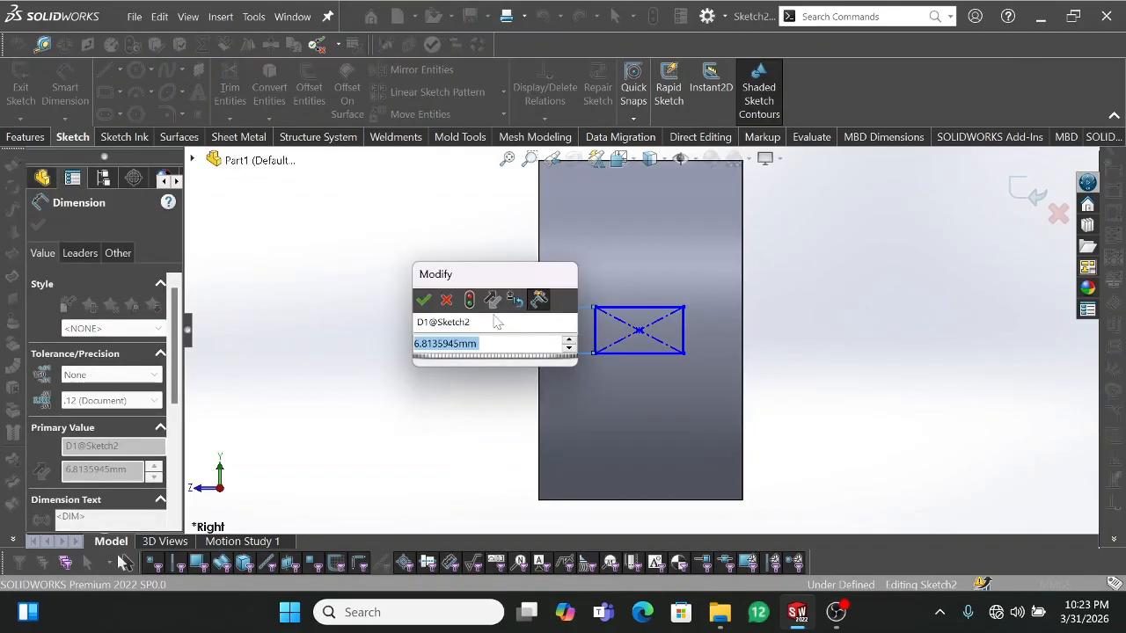
type("7")
key("Return")
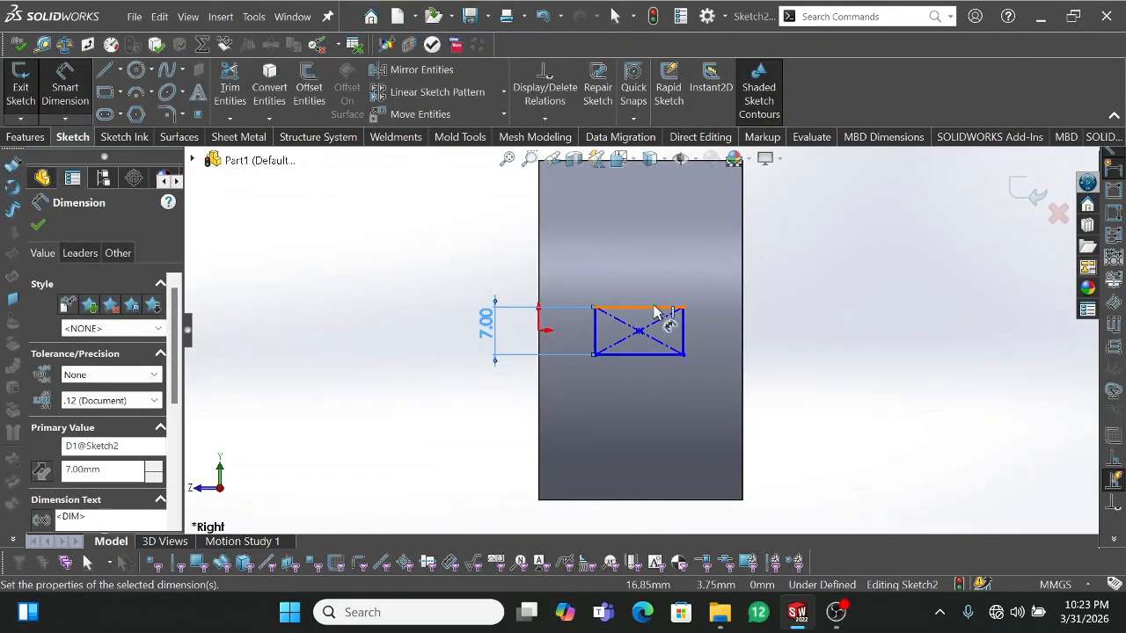
Step: Dimension the rectangle's horizontal side as 15 mm and leave the dimension tool
left_click(655, 308)
left_click(659, 292)
type("1")
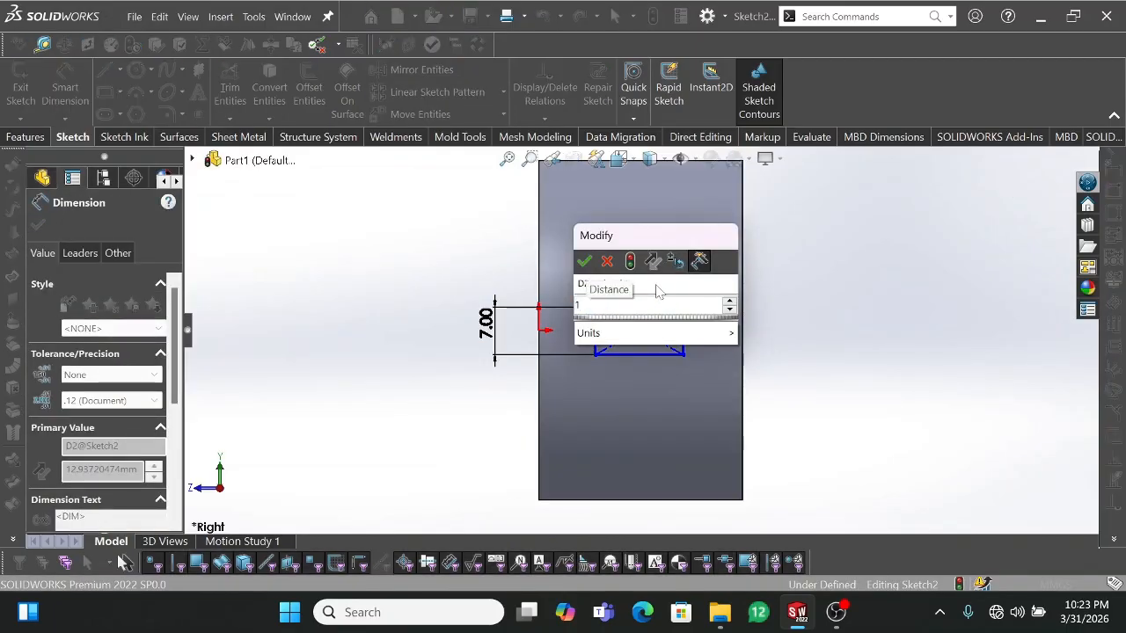
type("5")
key("Return")
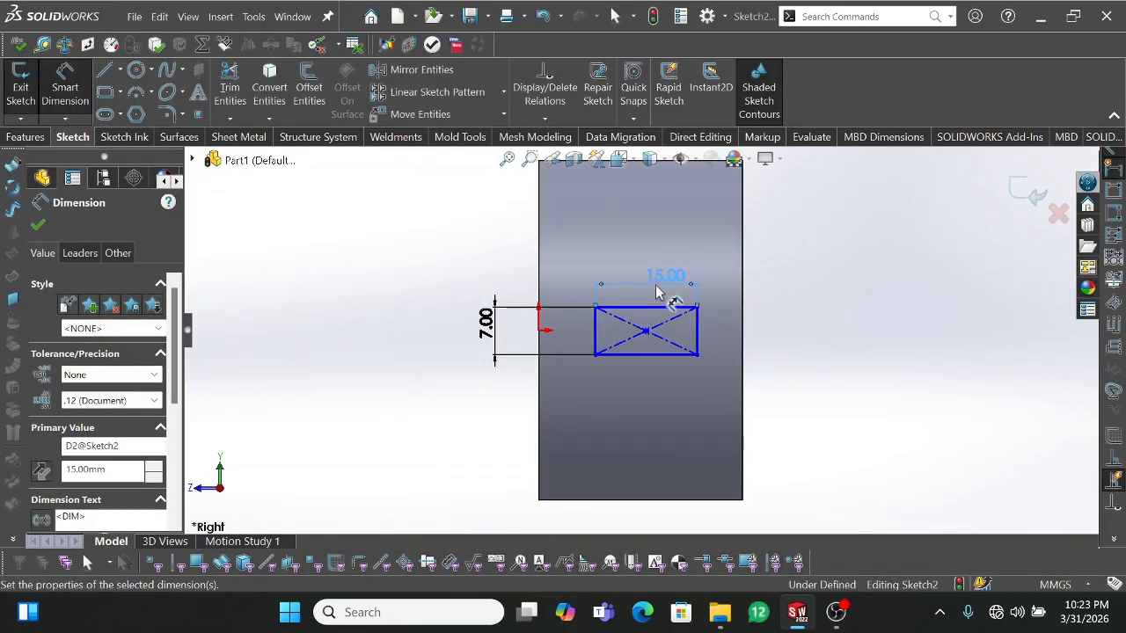
key("Escape")
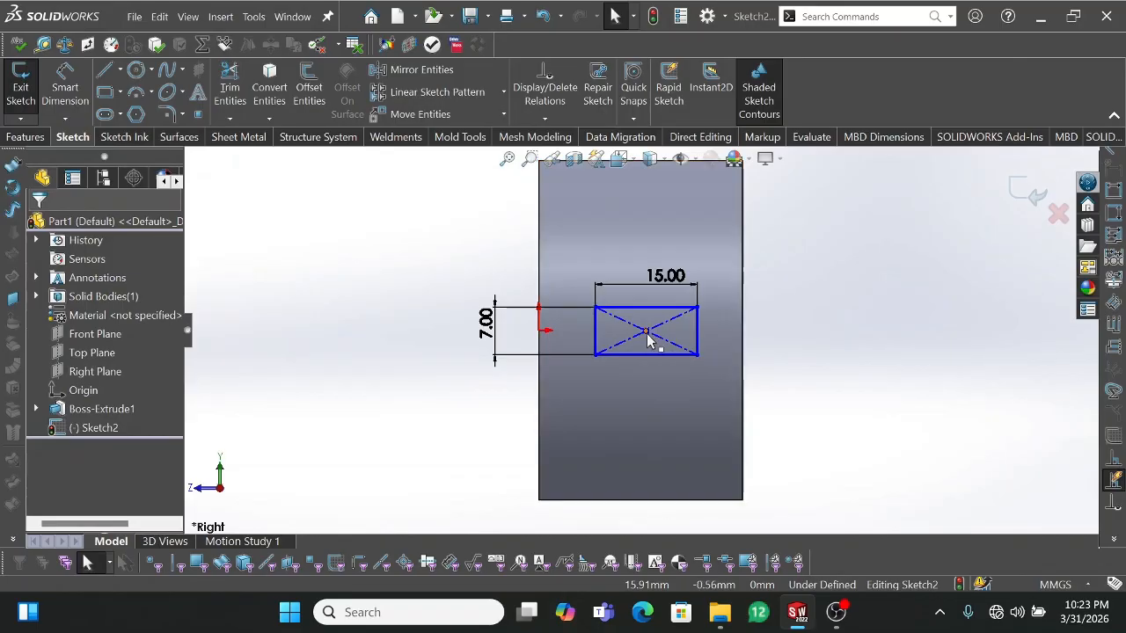
Step: Sketch a horizontal centerline from the origin across the cylinder and place the rectangle's center point on it
mouse_move(646, 332)
left_mouse_down()
mouse_move(655, 378)
mouse_move(641, 356)
mouse_move(661, 381)
mouse_move(646, 339)
left_mouse_up()
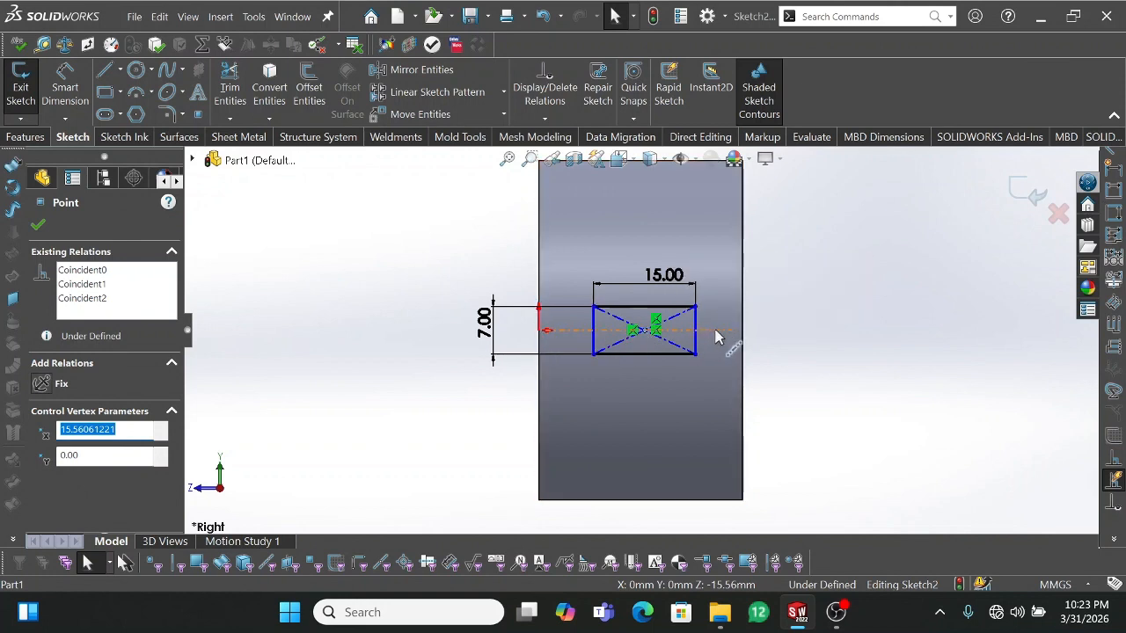
left_click(645, 331)
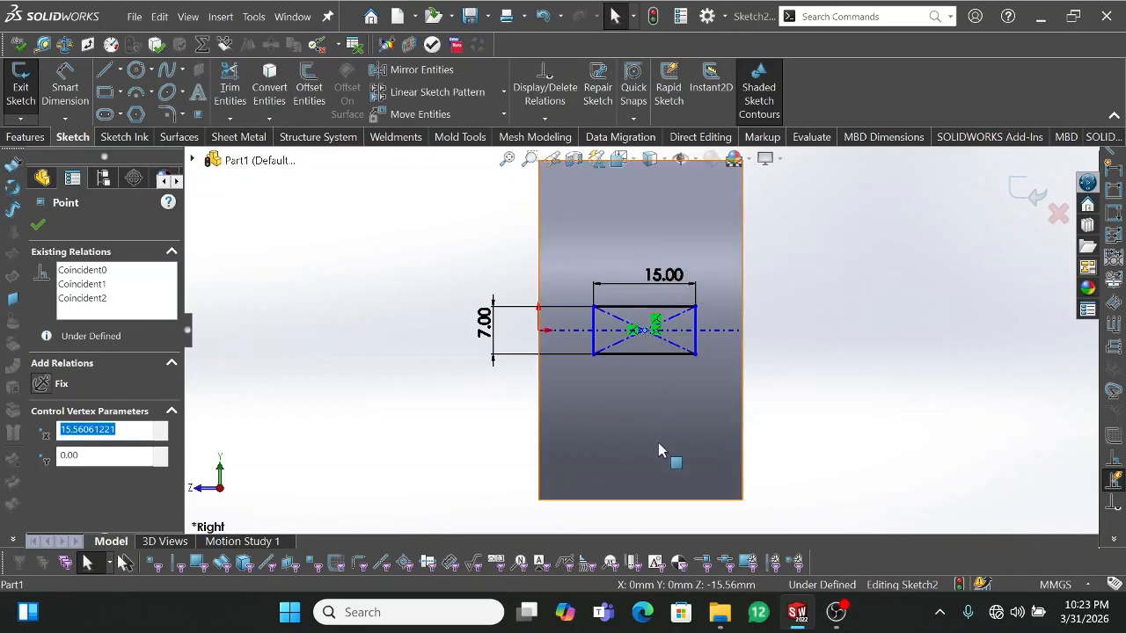
left_click(646, 512)
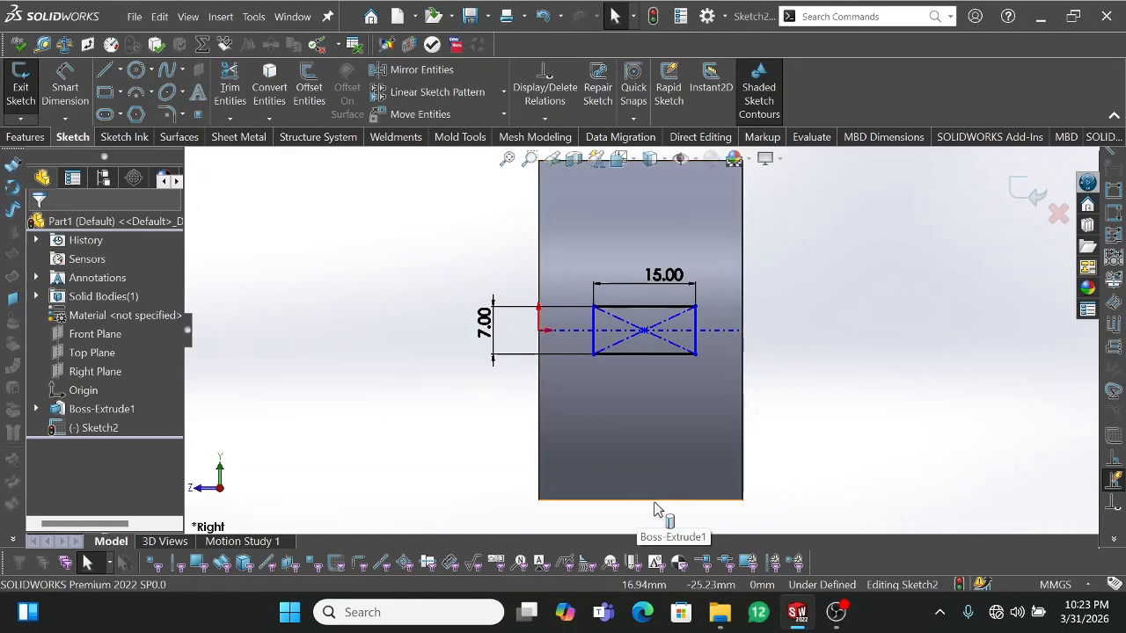
left_click(650, 510)
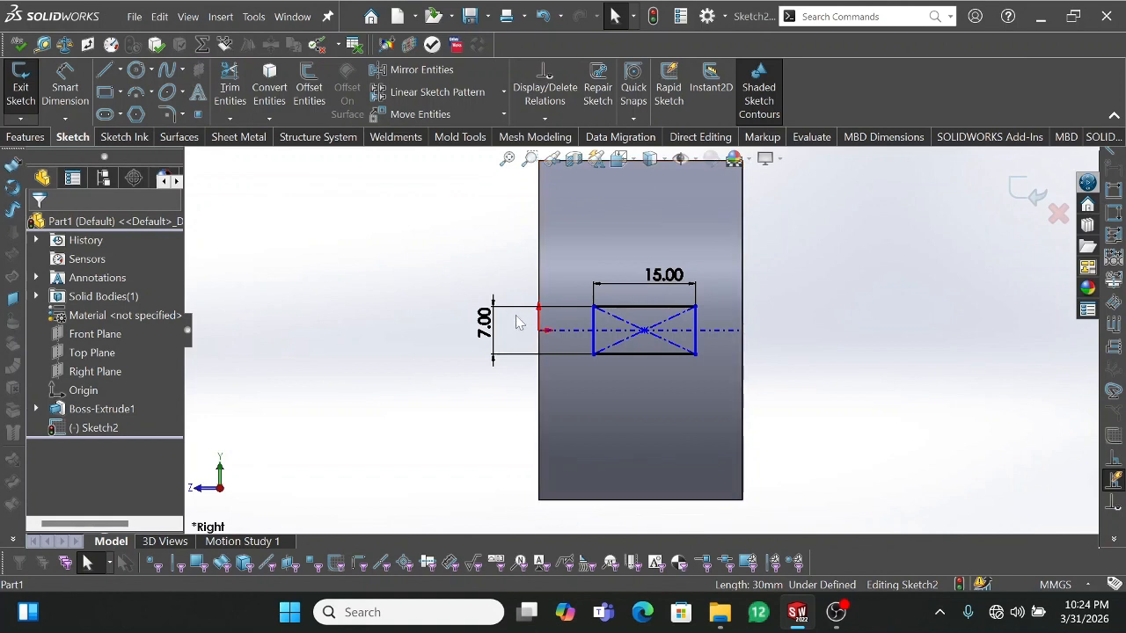
Step: Sketch a second horizontal centerline below the rectangle, spanning the cylinder from one end edge to the other
key("z")
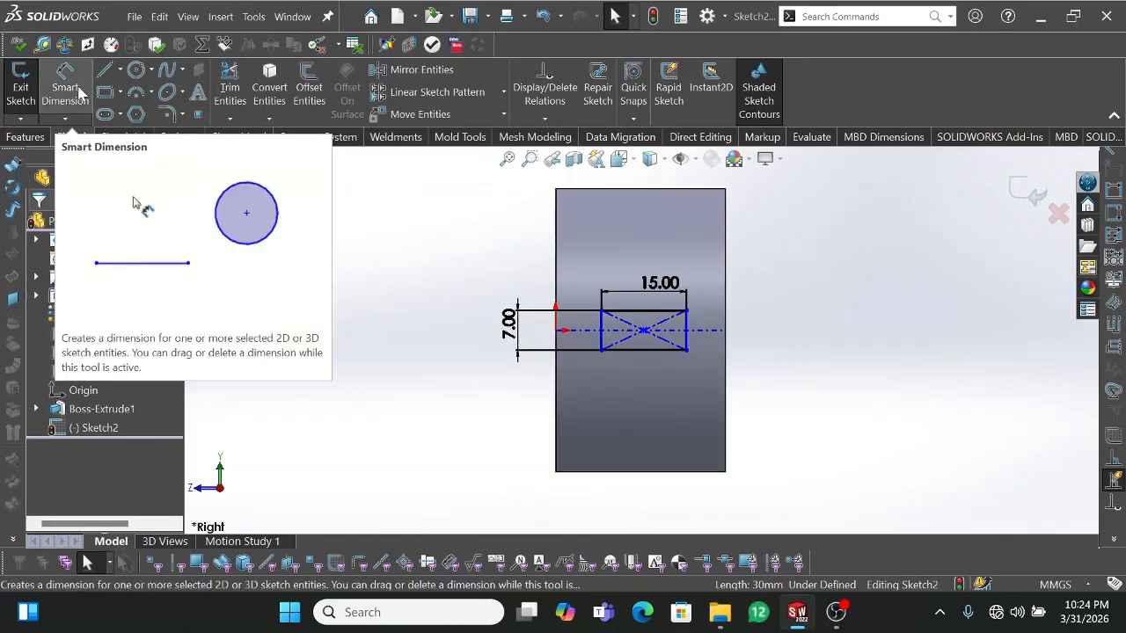
left_click(121, 69)
left_click(132, 114)
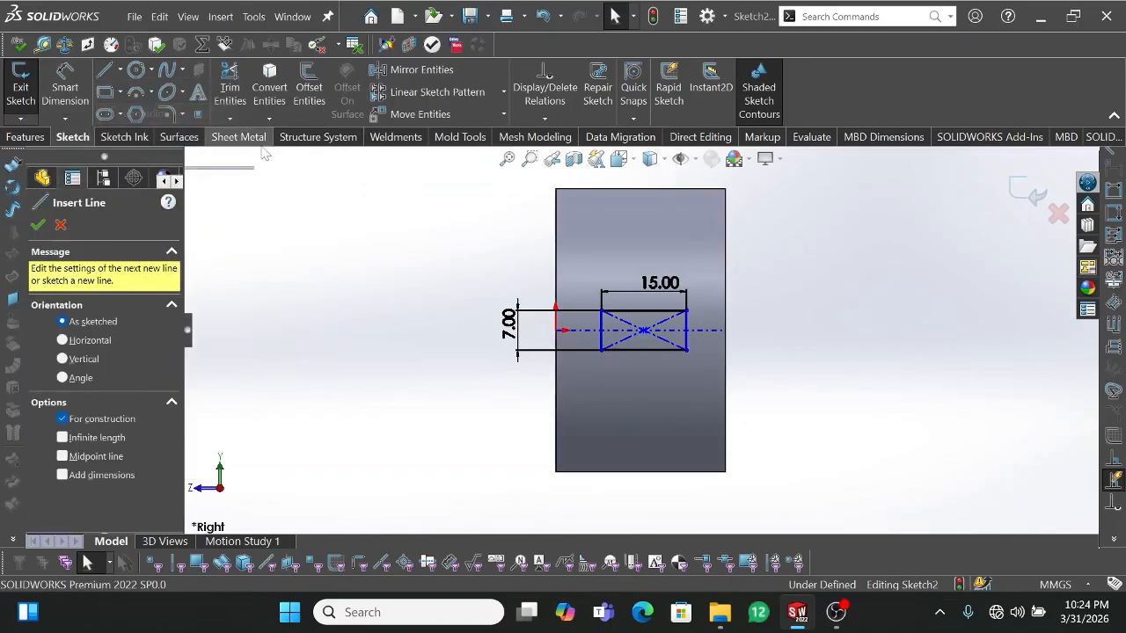
left_click(556, 432)
left_click(726, 432)
key("Escape")
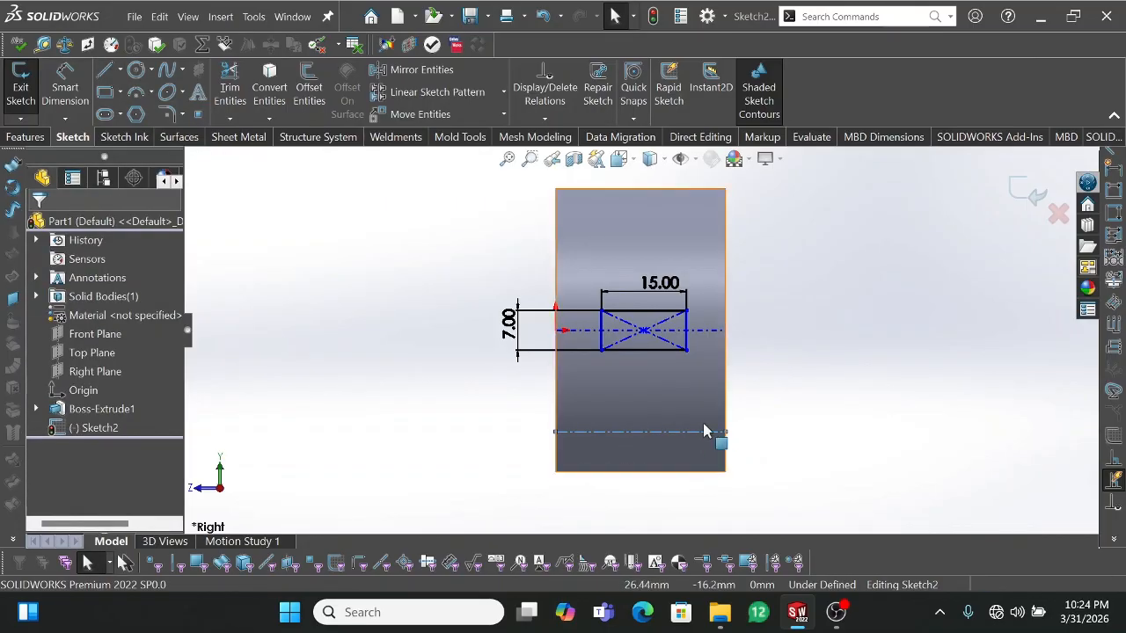
Step: Add a Vertical relation between the rectangle's center point and the midpoint of the lower centerline
left_click(645, 334)
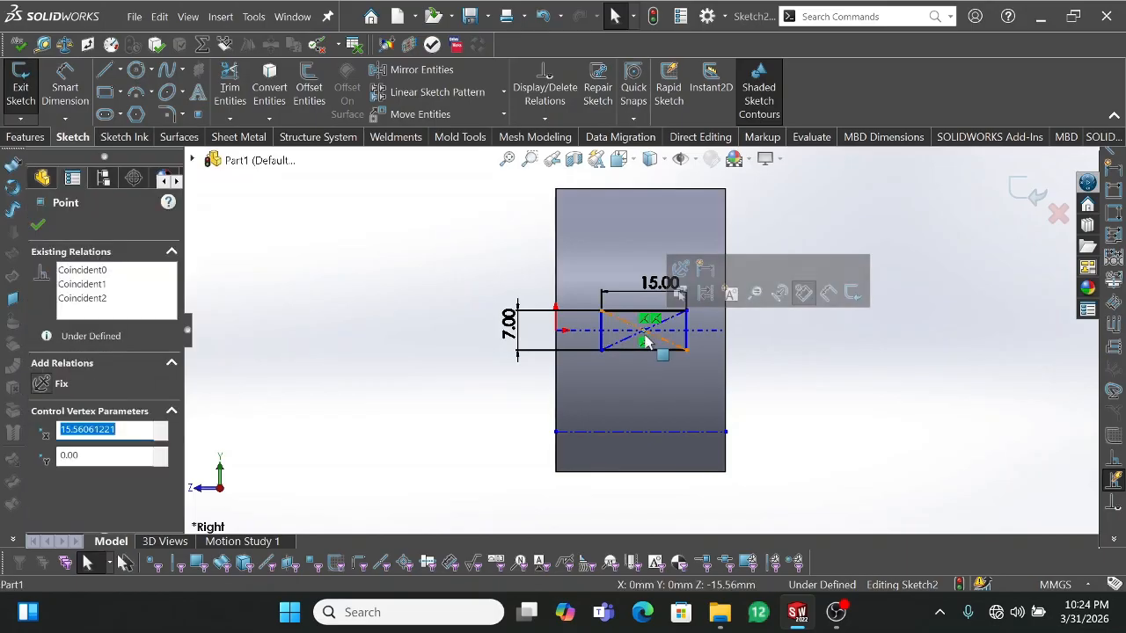
left_click(642, 432, "ctrl")
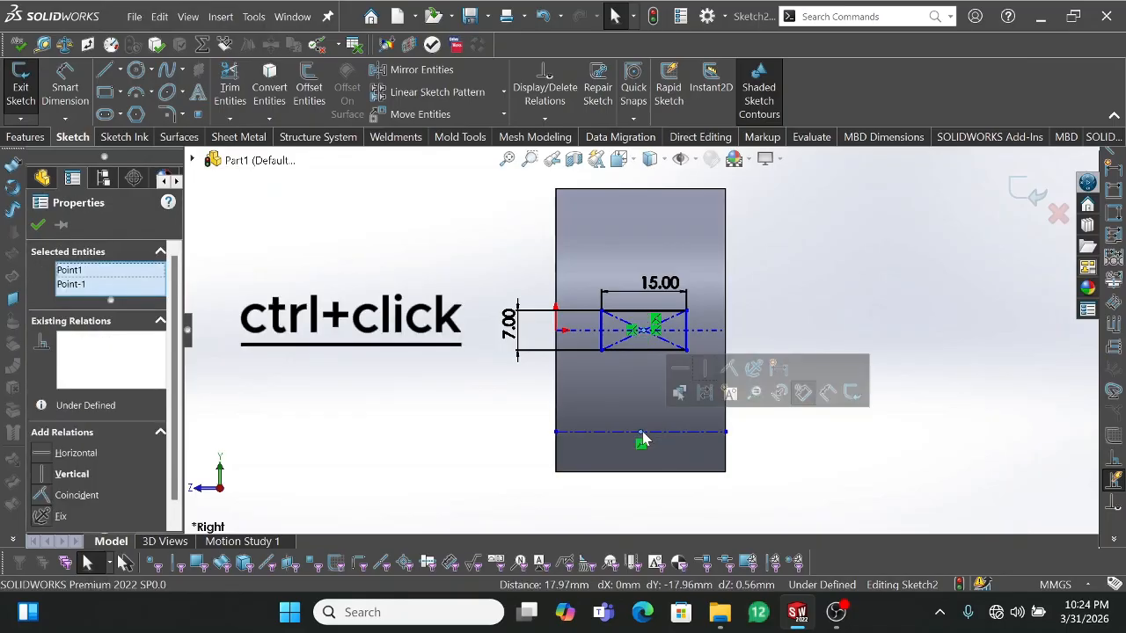
left_click(705, 374)
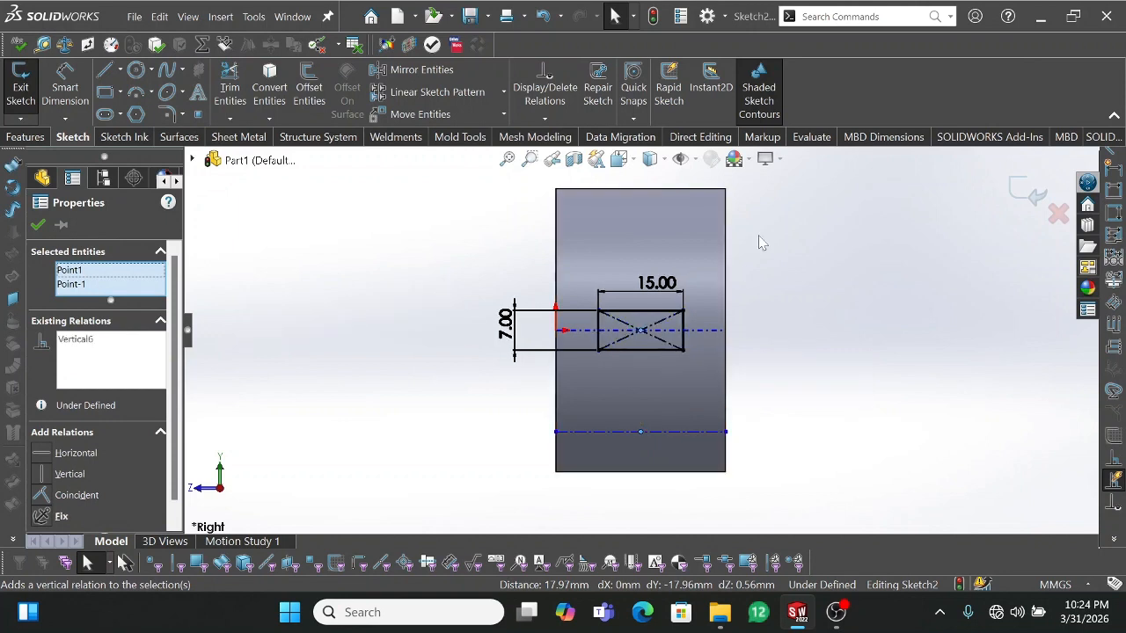
key("Escape")
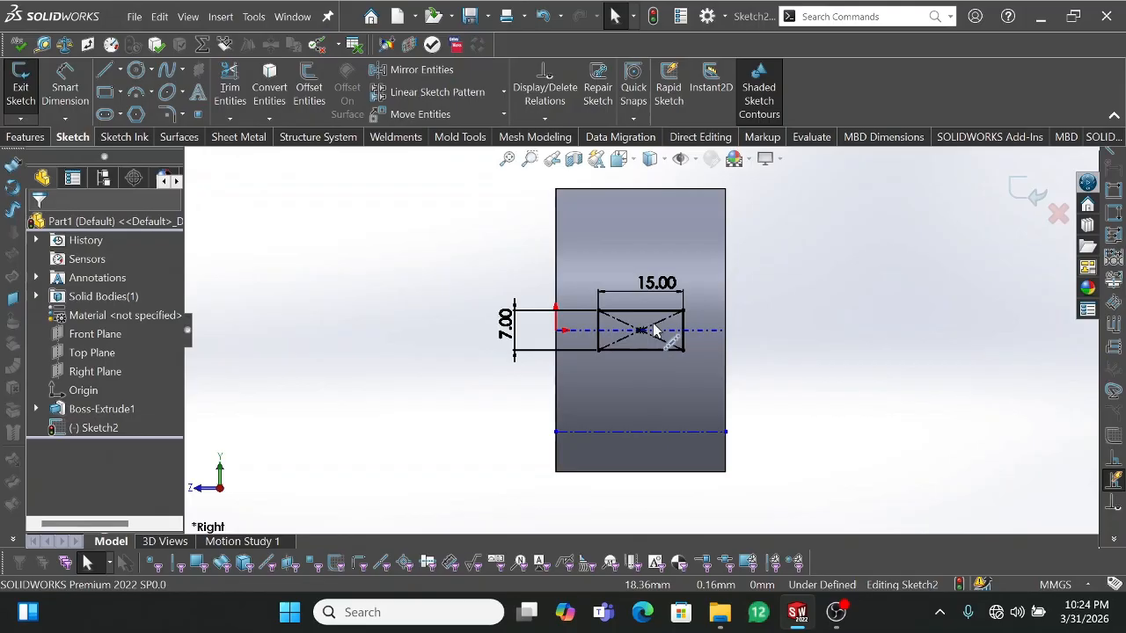
Step: Start an Extruded Boss/Base from the rectangle sketch
middle_click_drag(469, 352, 567, 335)
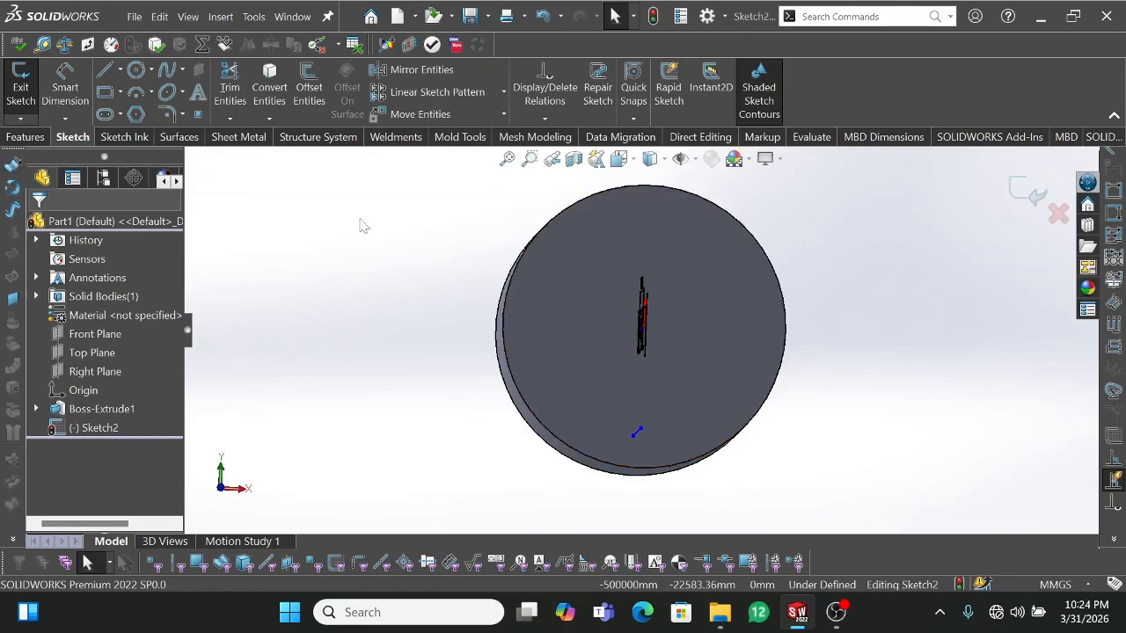
mouse_move(491, 344)
middle_mouse_down()
mouse_move(483, 334)
mouse_move(428, 460)
mouse_move(427, 396)
middle_mouse_up()
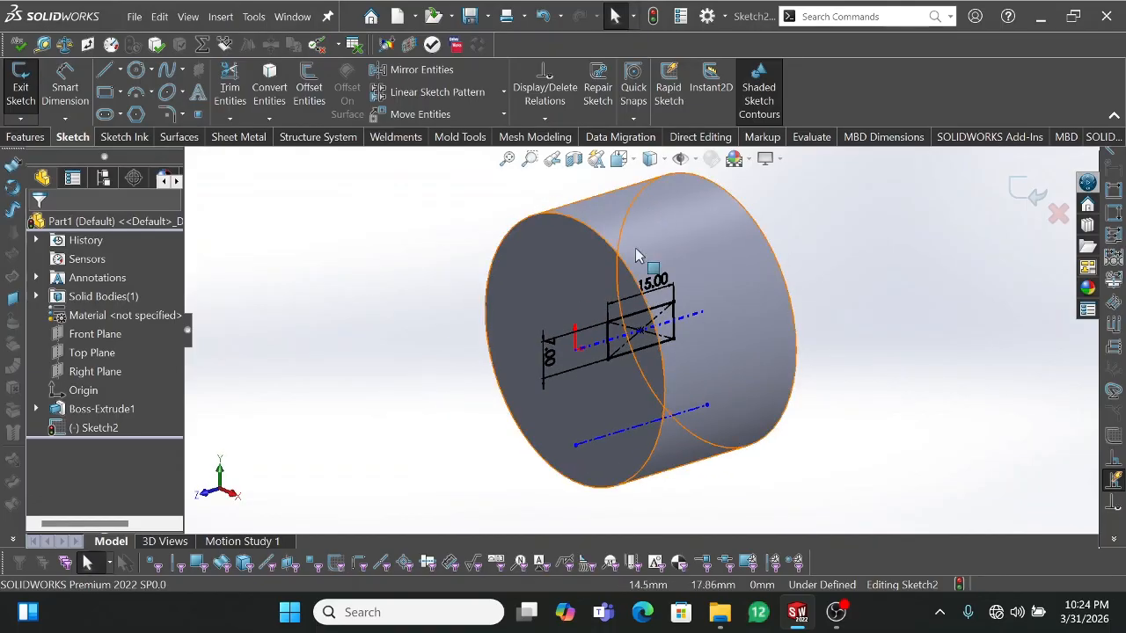
left_click(26, 137)
left_click(34, 104)
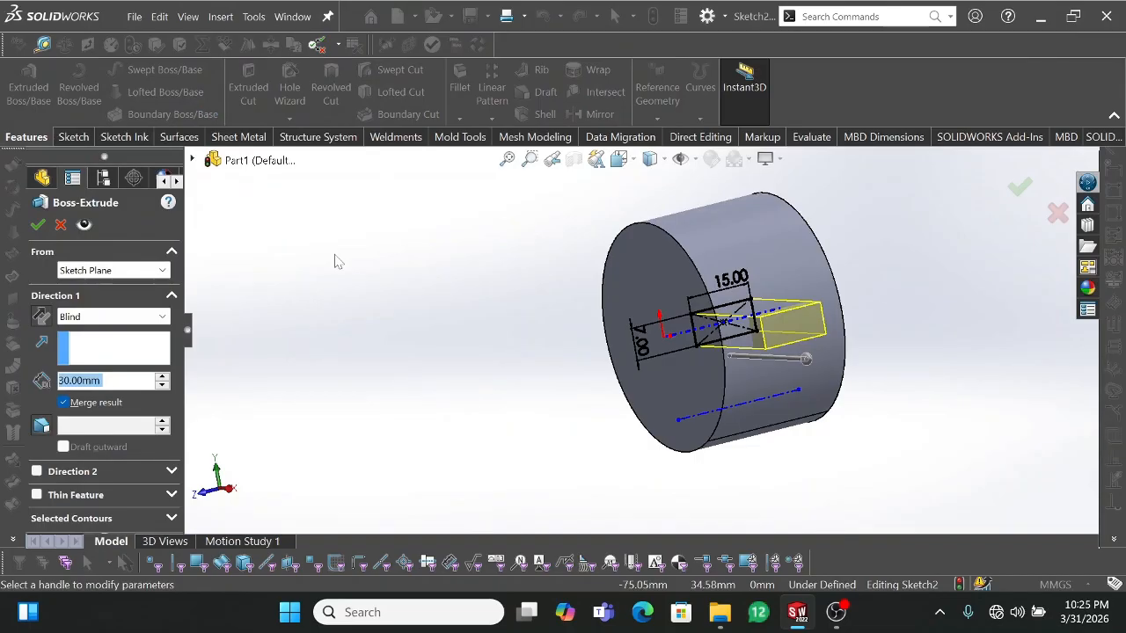
middle_click_drag(334, 261, 393, 320)
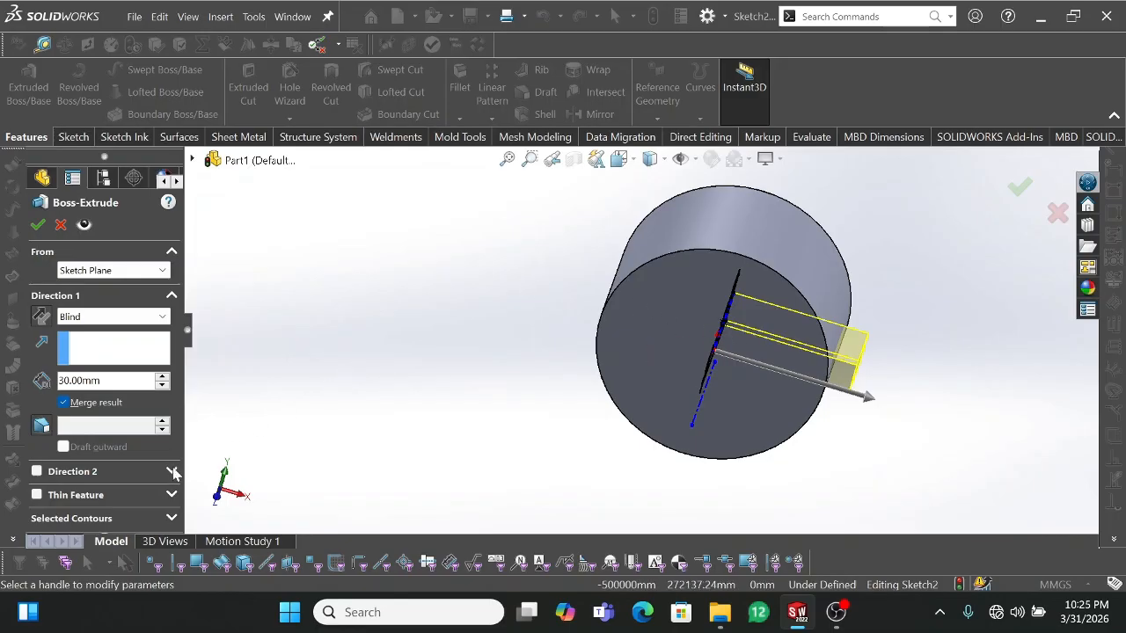
Step: Try a second blind extrusion direction, varying its depth between 10 and 60 mm
left_click(36, 472)
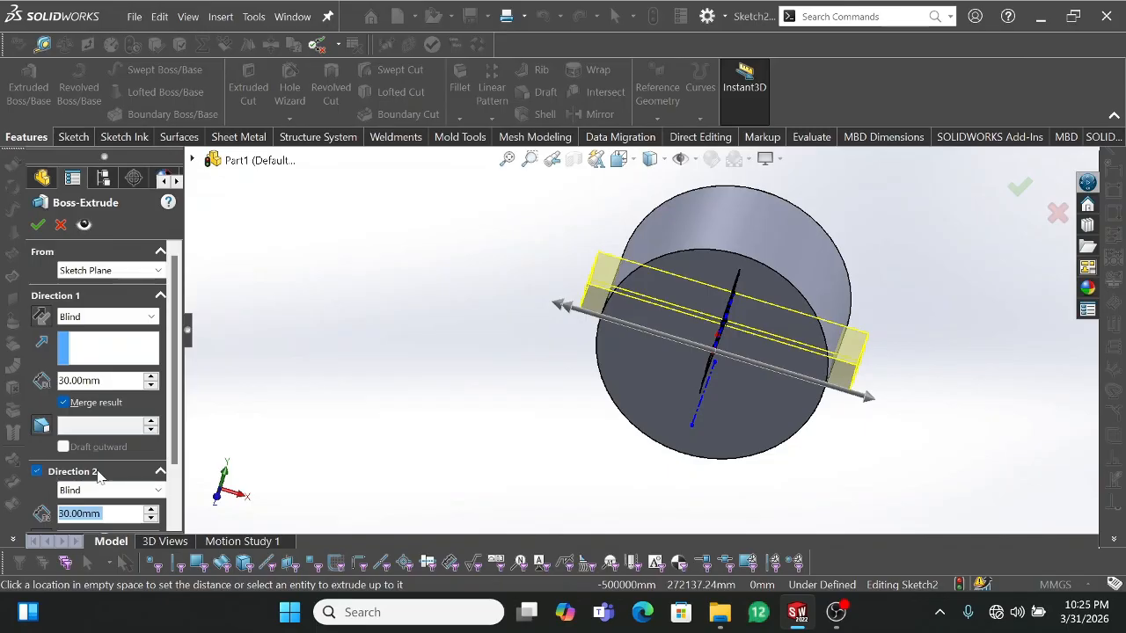
scroll(173, 441, "down", 3)
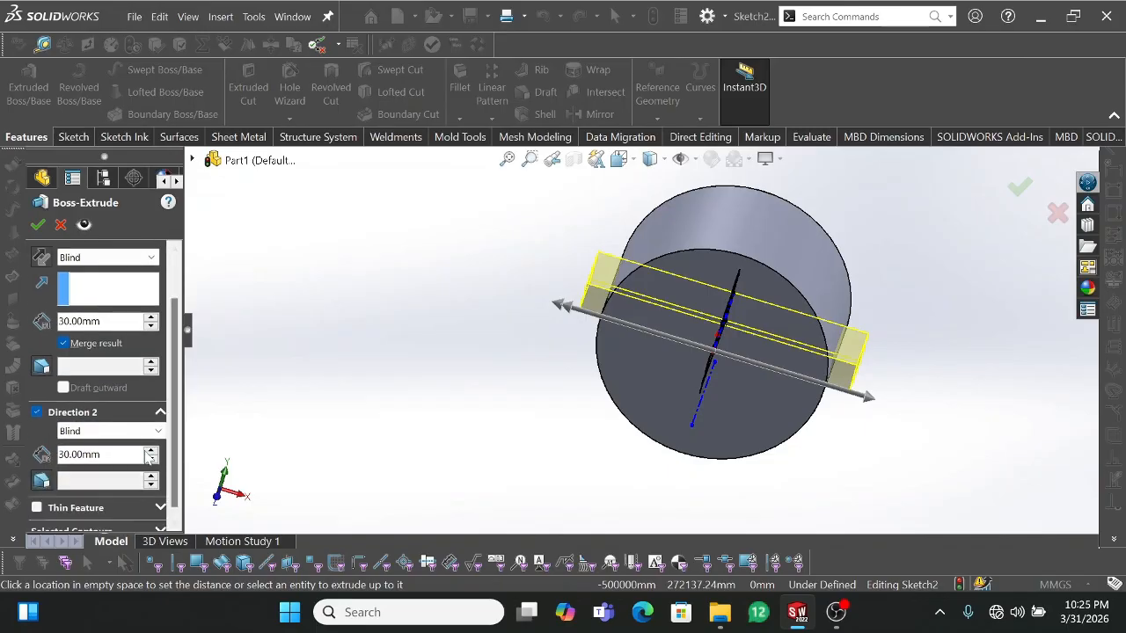
left_click(151, 452)
left_click(151, 451)
left_click(152, 451)
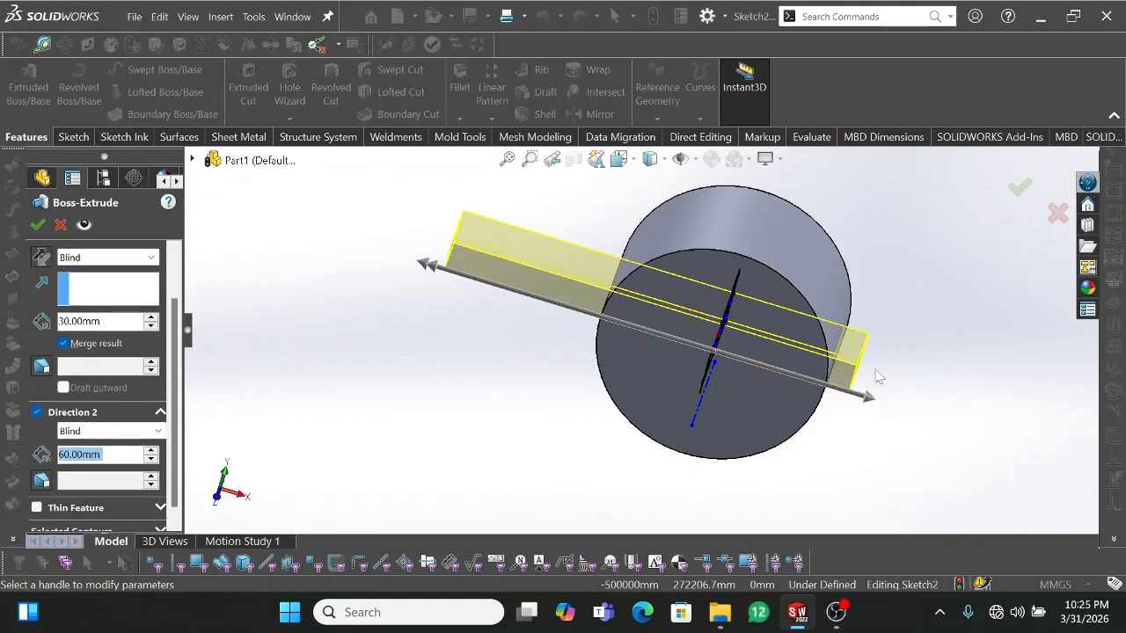
left_click(154, 460)
left_click(154, 460)
left_click(154, 460)
left_click(154, 460)
left_click(154, 460)
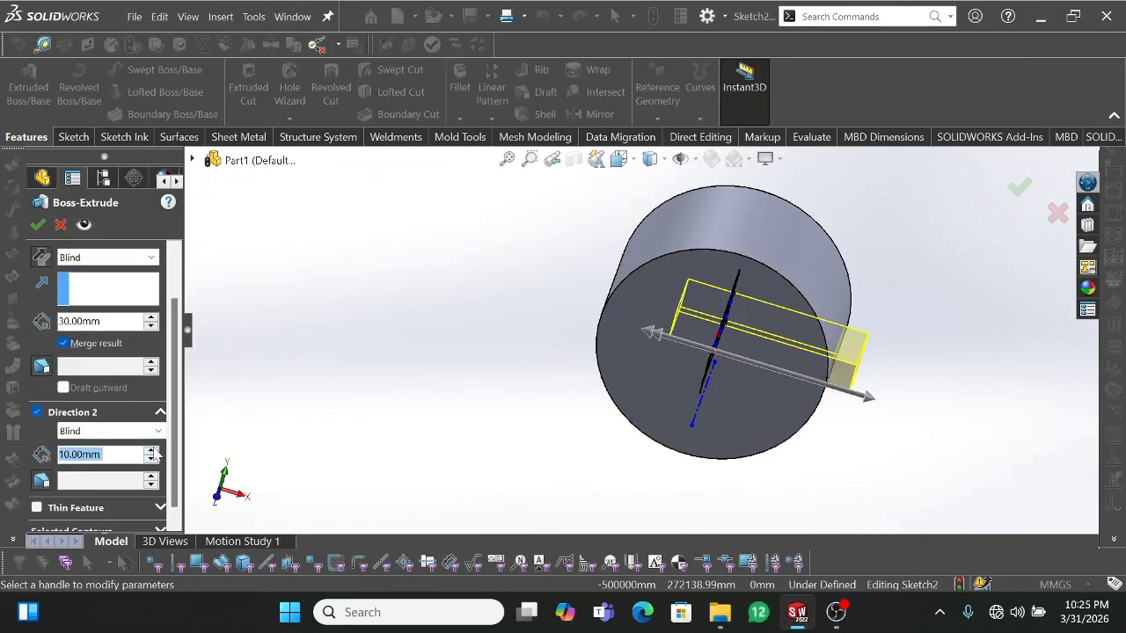
left_click(152, 450)
left_click(152, 450)
left_click(152, 451)
left_click(152, 451)
left_click(152, 451)
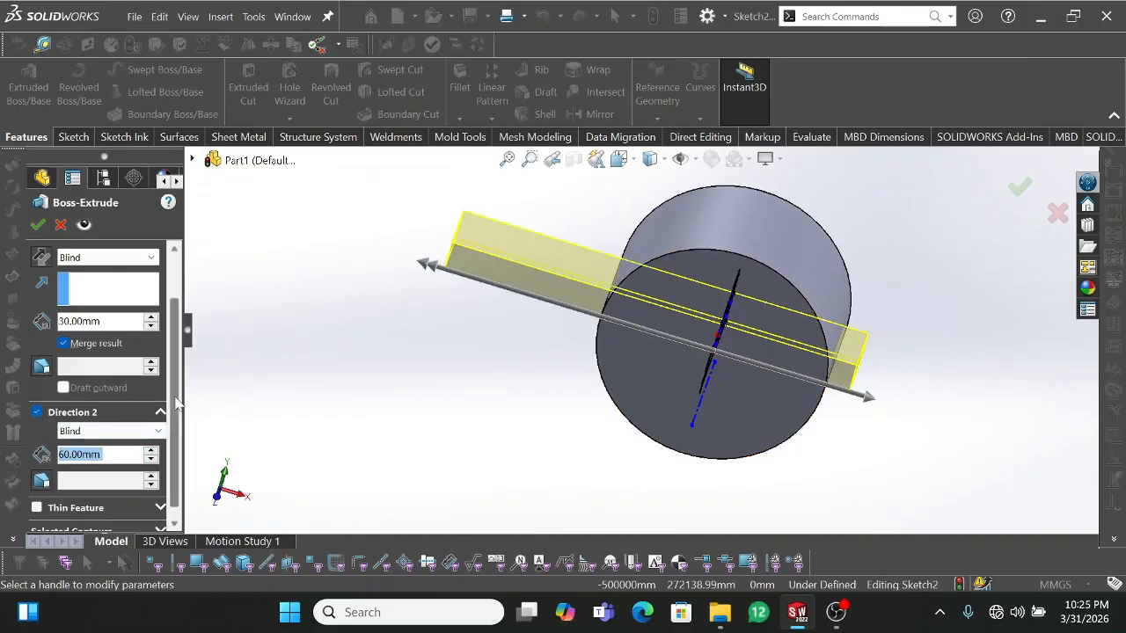
scroll(176, 375, "up", 2)
scroll(176, 376, "up", 1)
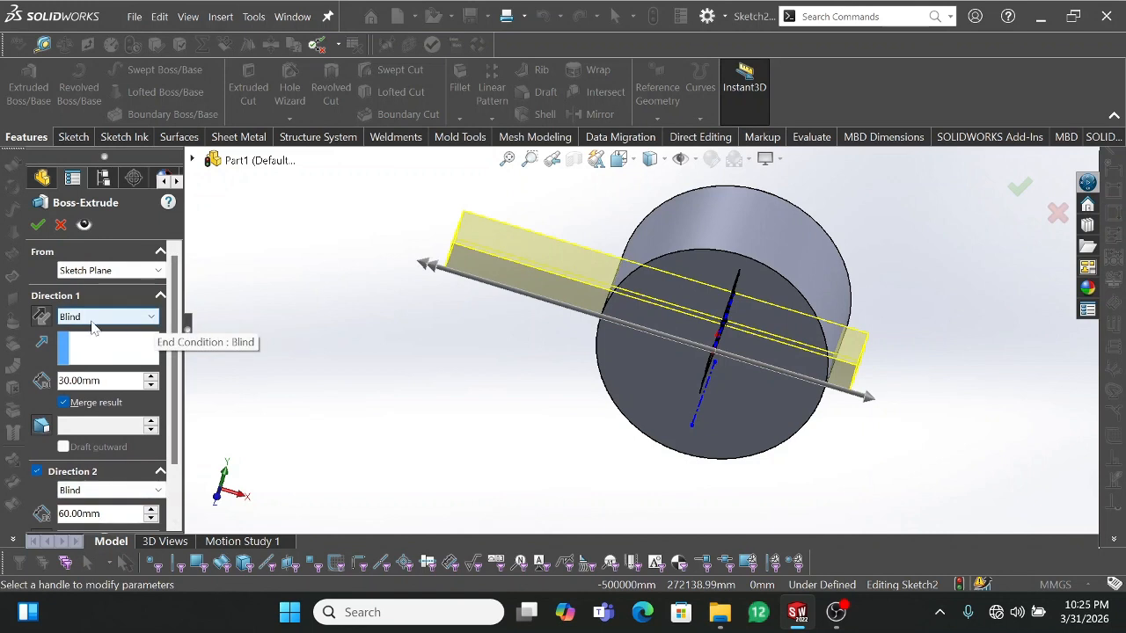
Step: Set the extrusion's end condition to Mid Plane with a total depth of 100 mm
left_click(153, 318)
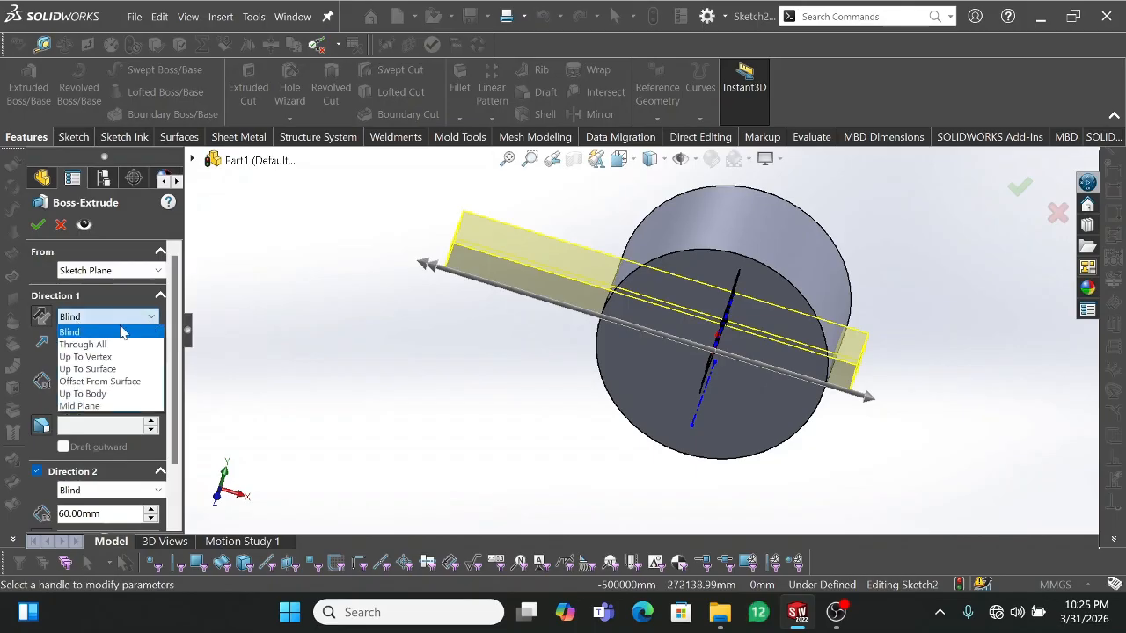
left_click(90, 408)
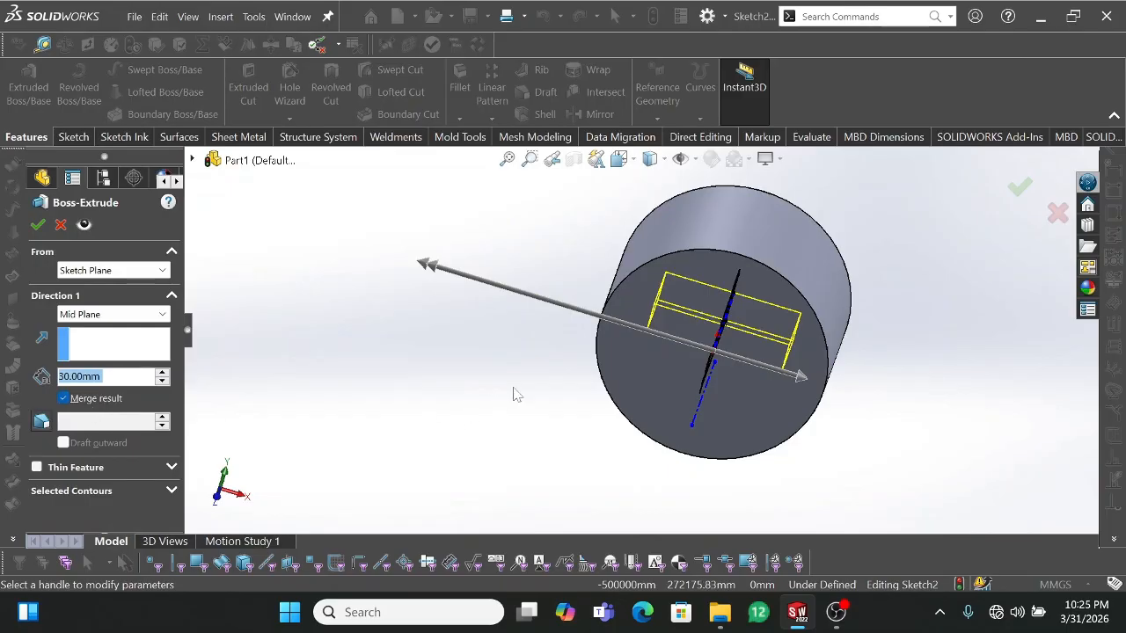
left_click(143, 378)
key("BackSpace")
key("BackSpace")
key("BackSpace")
key("BackSpace")
key("BackSpace")
key("BackSpace")
key("BackSpace")
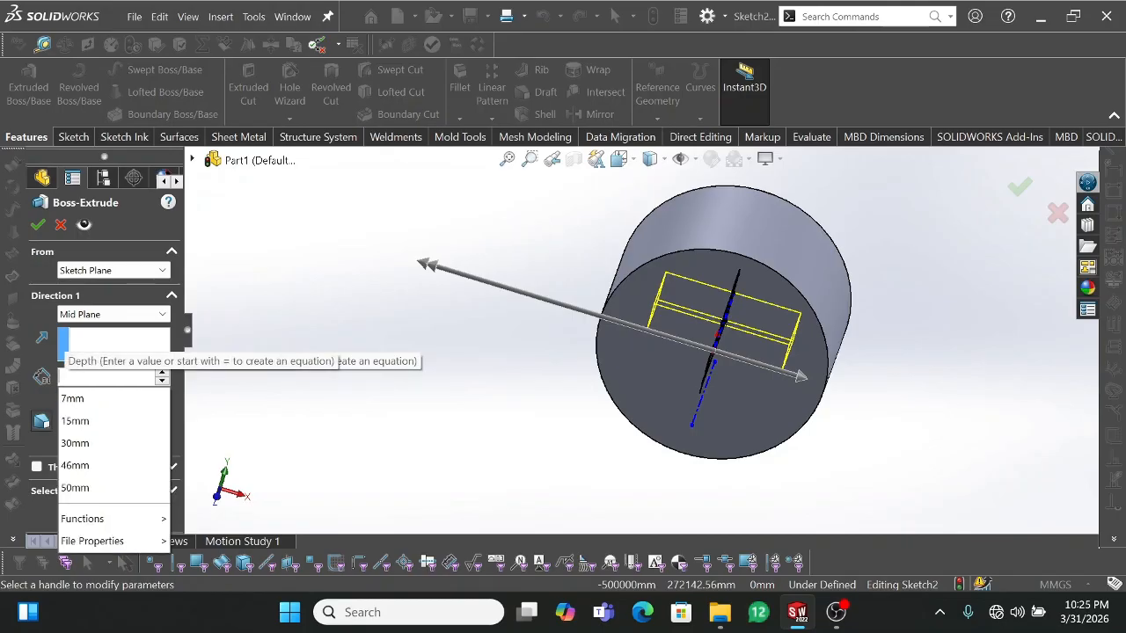
type("100")
key("Return")
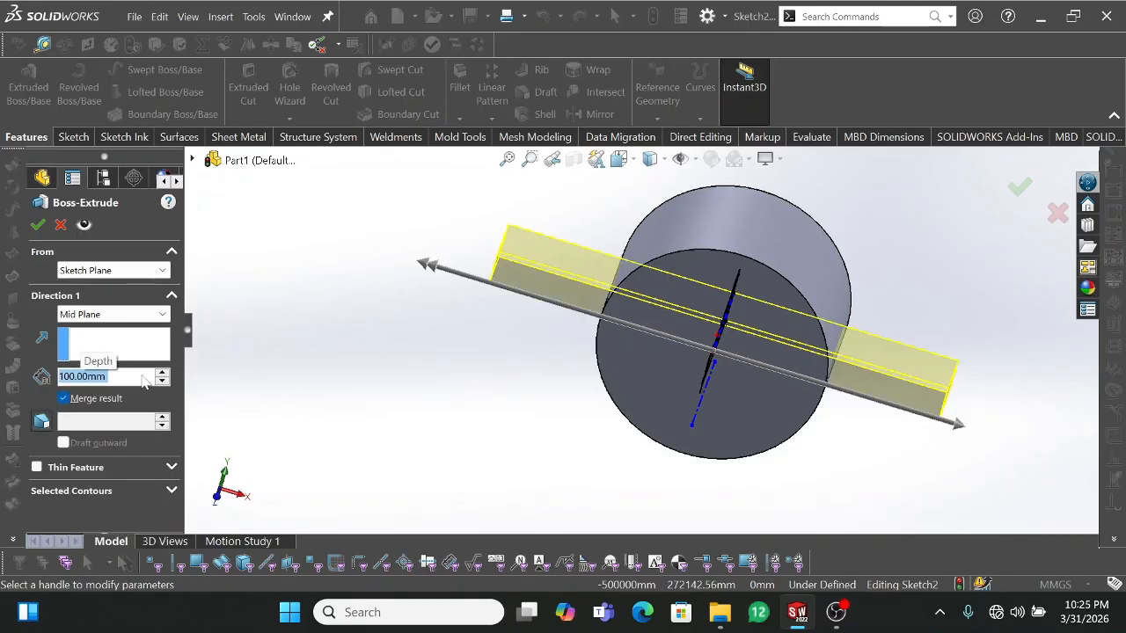
Step: Turn on draft for the bar extrusion and set the draft angle to 3 degrees
middle_click_drag(694, 339, 736, 357)
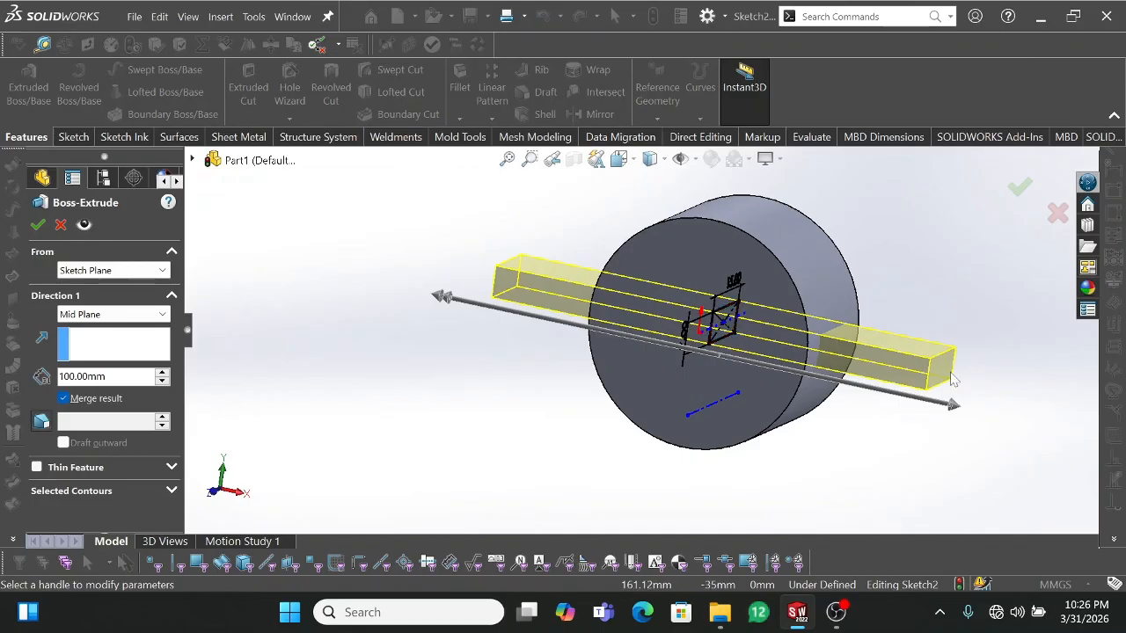
middle_click_drag(722, 355, 730, 352)
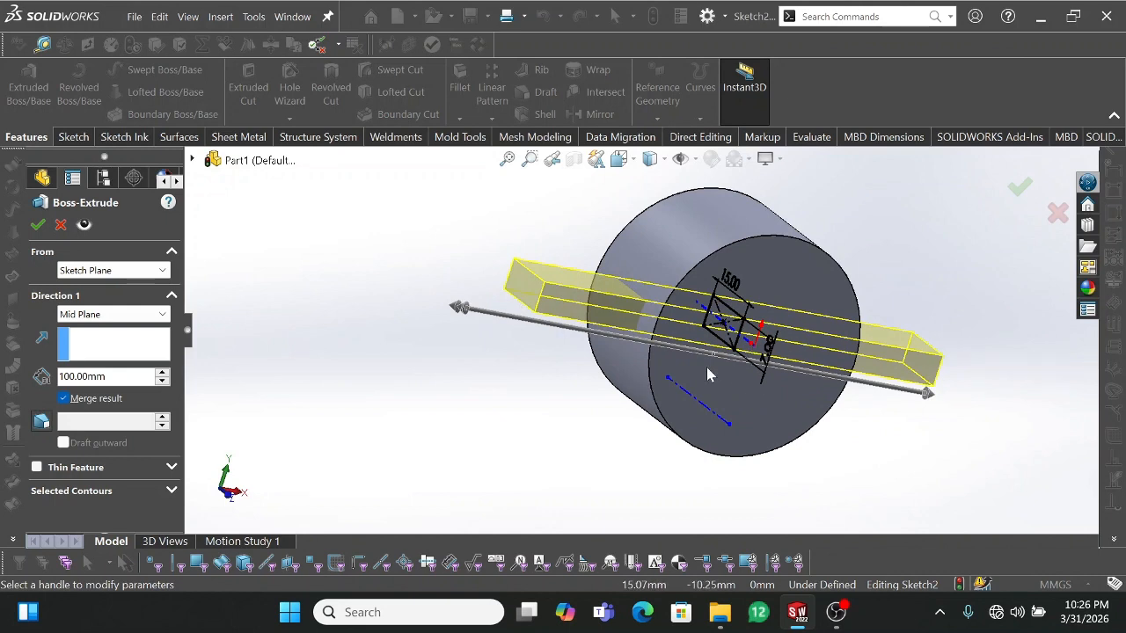
middle_click_drag(737, 352, 686, 348)
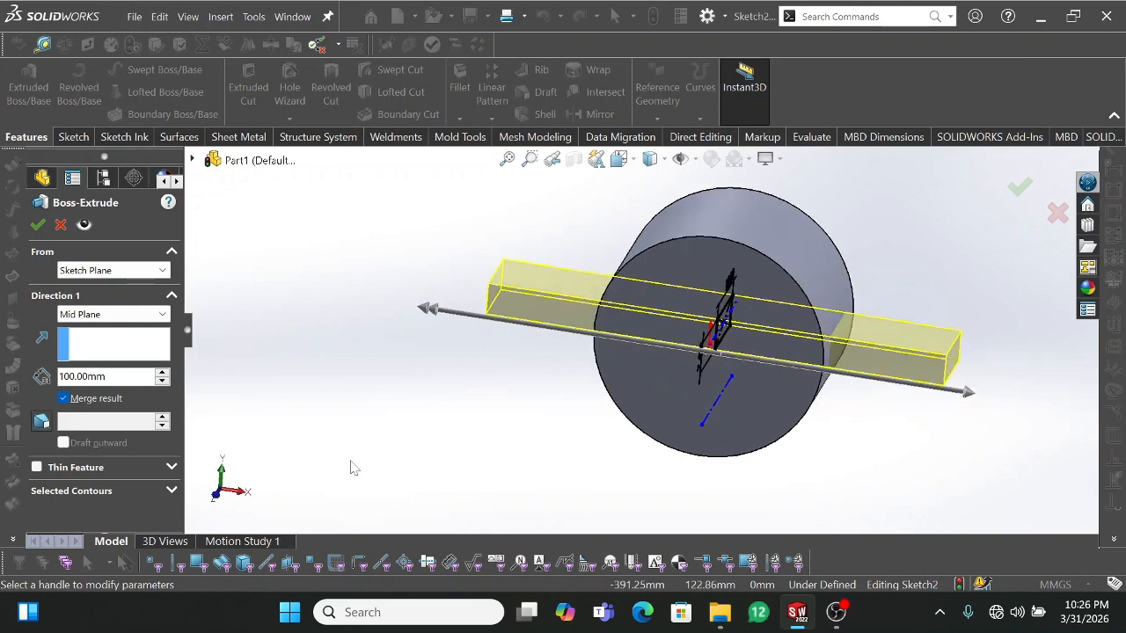
left_click(42, 423)
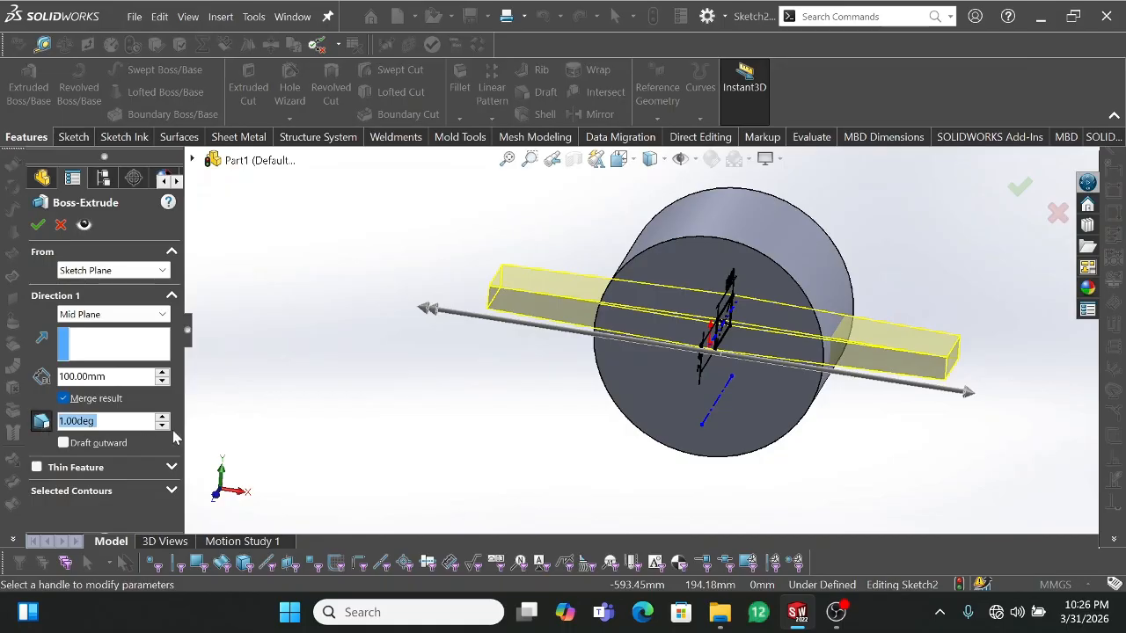
left_click(163, 418)
left_click(164, 418)
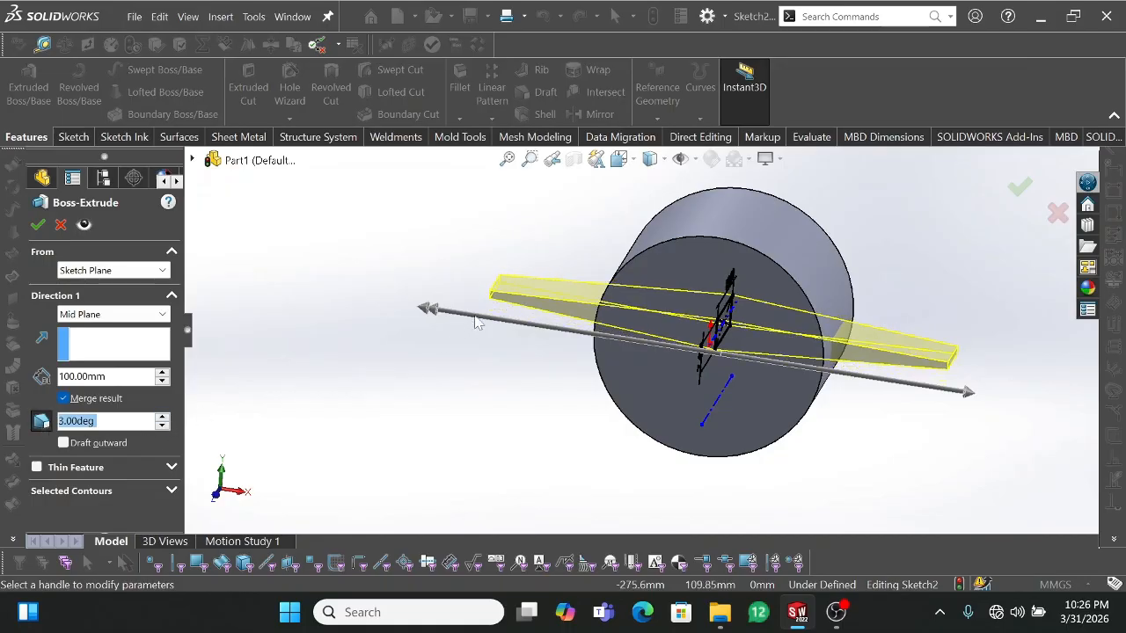
Step: Try a steeper draft angle, set it to 2 degrees, and make the draft point outward
middle_click_drag(506, 284, 516, 501)
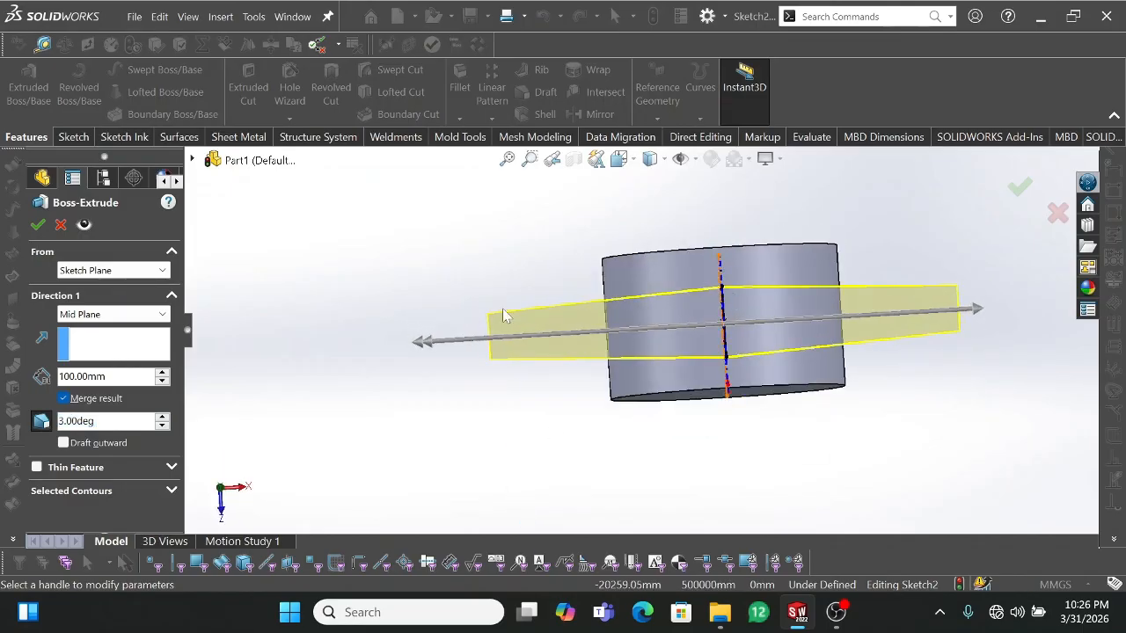
middle_click_drag(536, 384, 528, 138)
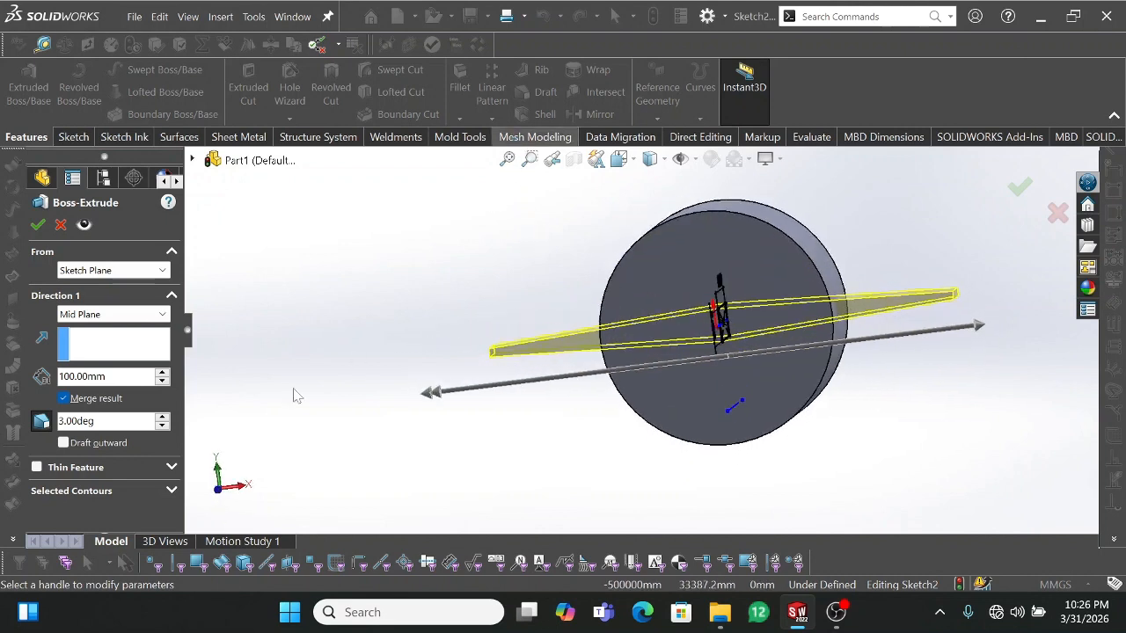
left_click(161, 418)
left_click(161, 418)
left_click(162, 428)
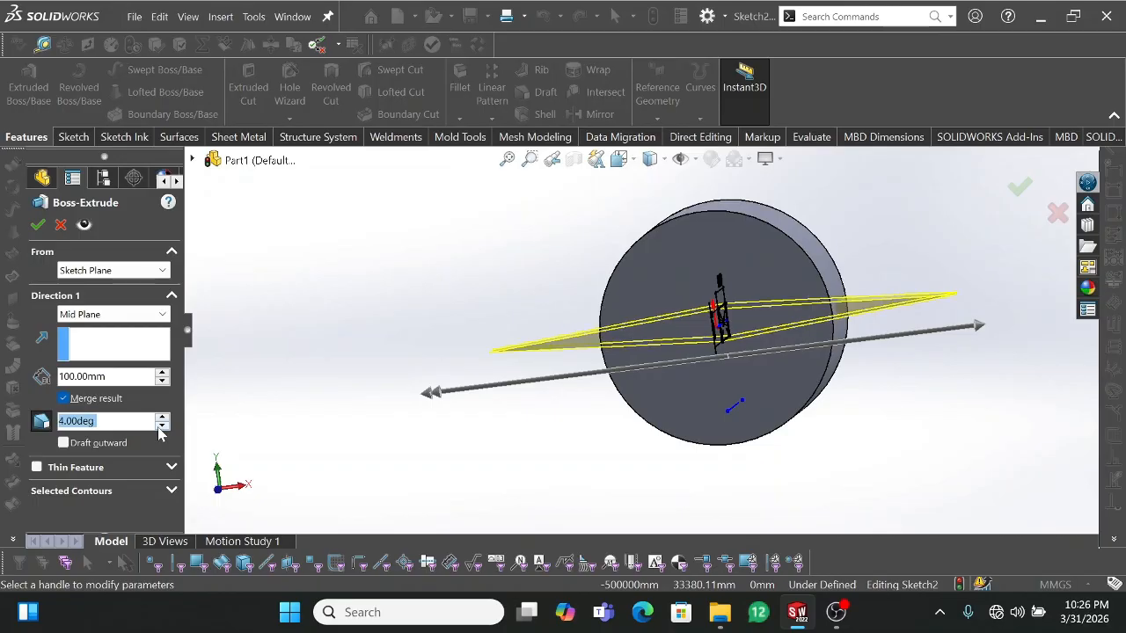
left_click(161, 427)
left_click(161, 428)
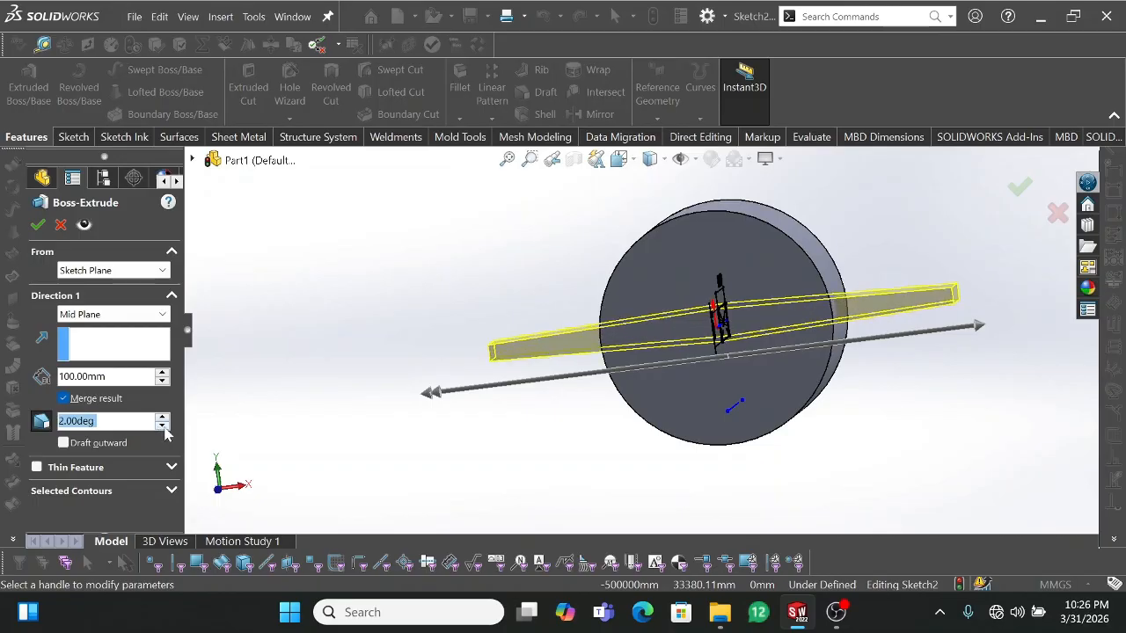
mouse_move(466, 430)
middle_mouse_down()
mouse_move(569, 443)
mouse_move(485, 366)
mouse_move(479, 415)
middle_mouse_up()
middle_click_drag(483, 463, 390, 513)
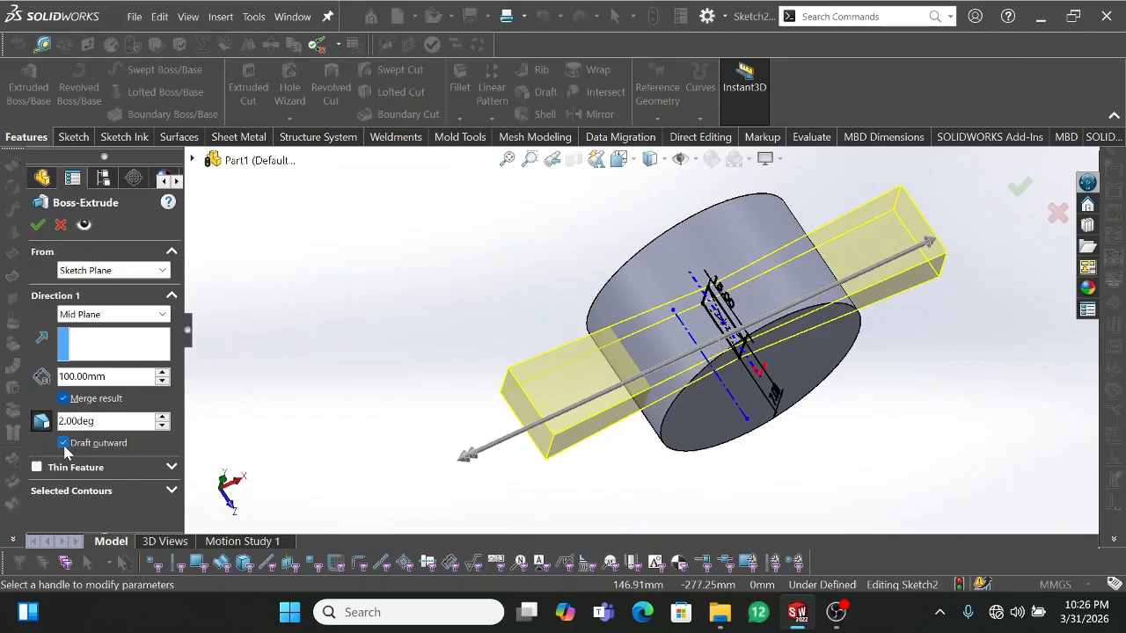
Step: Make the bar's 2 degree draft point inward and complete the mid-plane extrusion
middle_click_drag(427, 448, 395, 279)
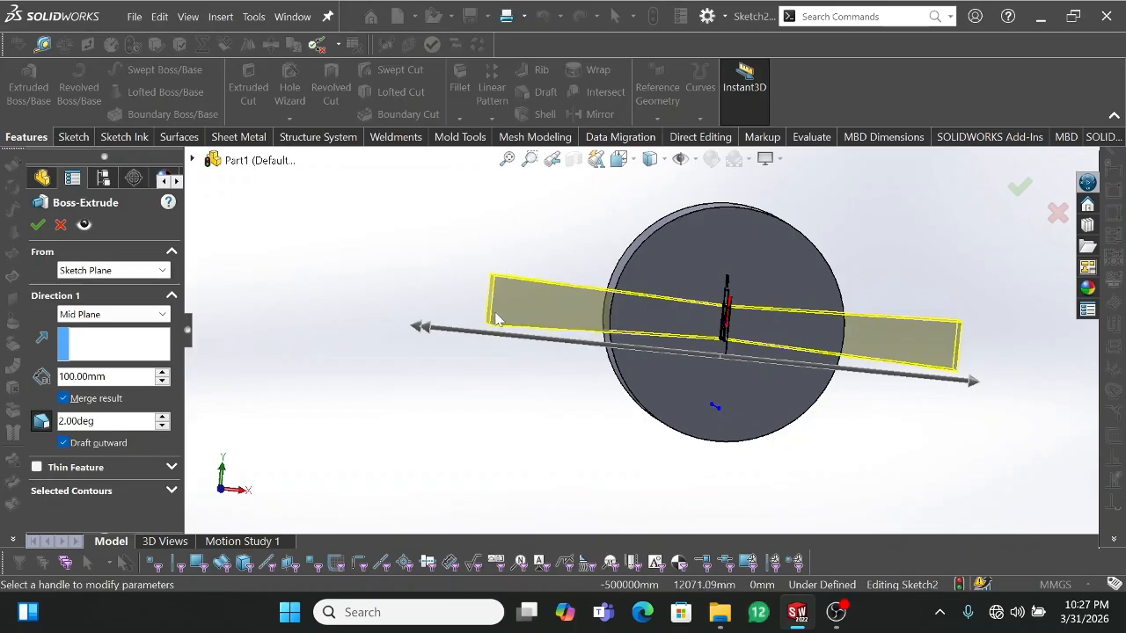
left_click(63, 445)
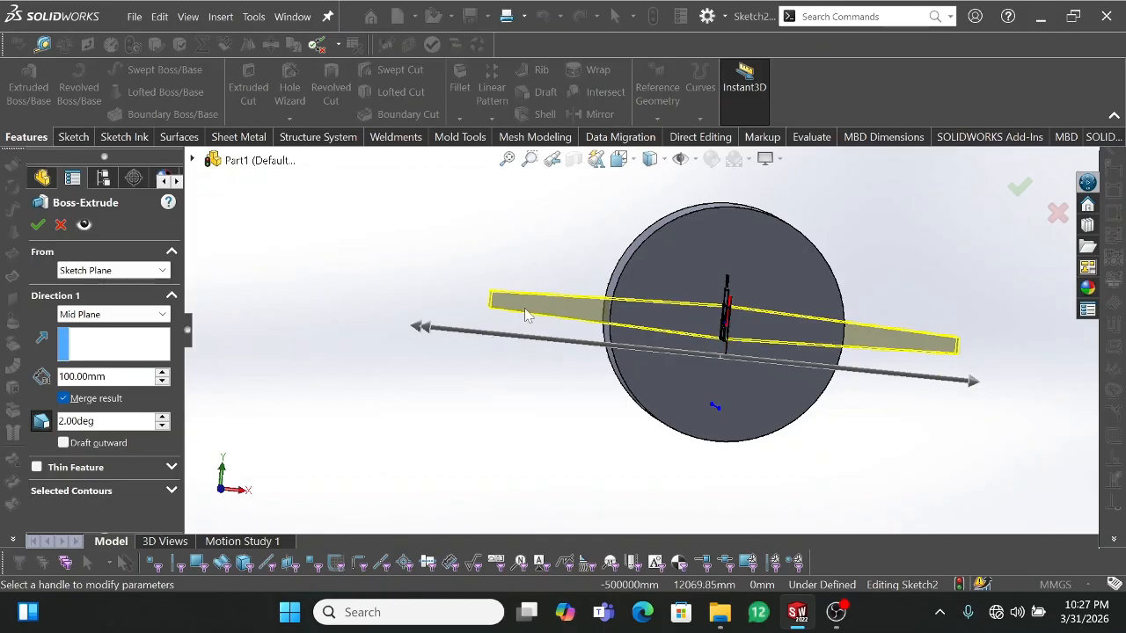
left_click(38, 225)
middle_click_drag(431, 324, 440, 455)
middle_click_drag(470, 319, 471, 346)
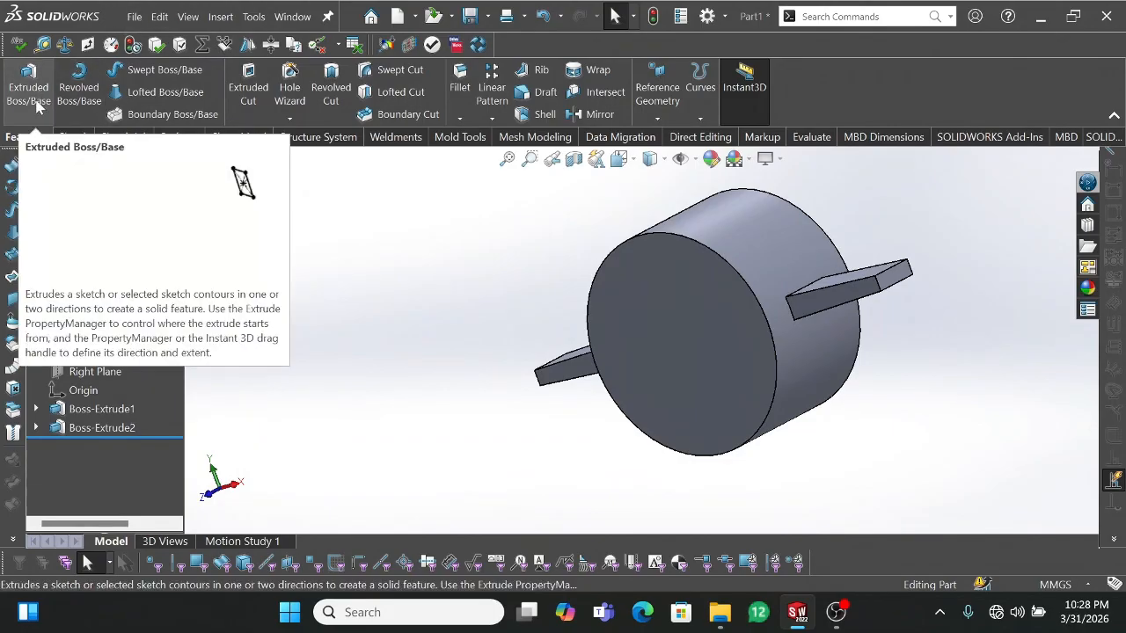
Step: Create a new part document
left_click(135, 16)
left_click(146, 42)
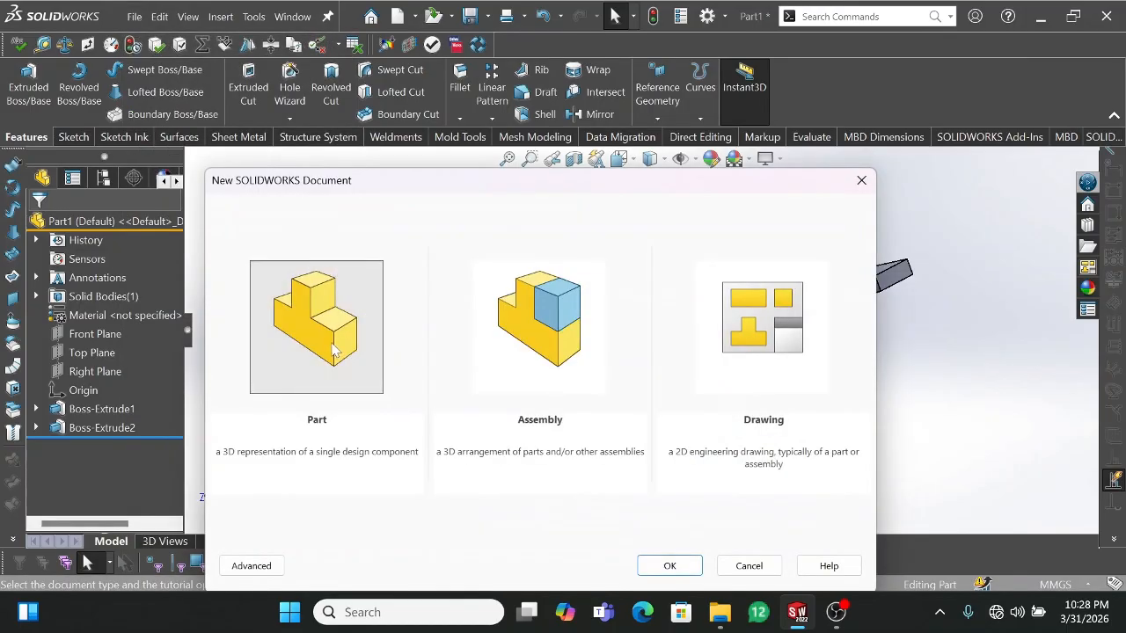
double_click(332, 348)
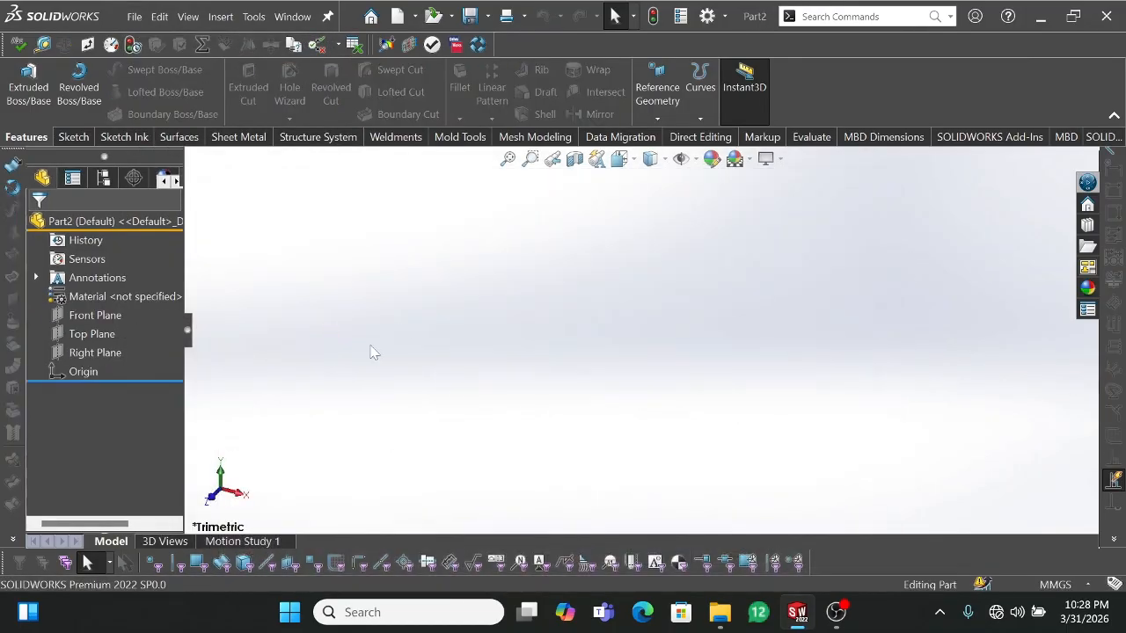
Step: On the Front Plane, sketch a closed L-shaped line profile from the origin, with a rectangular notch in the upright's inner side
left_click(95, 315)
left_click(121, 275)
key("l")
left_click(642, 330)
left_click(642, 180)
left_click(593, 180)
left_click(593, 218)
left_click(617, 218)
left_click(617, 245)
left_click(593, 245)
left_click(592, 313)
left_click(489, 312)
left_click(488, 330)
left_click(641, 329)
Step: Dimension the profile's vertical back edge and its base edge at 60 mm each
right_click_drag(662, 308, 662, 255)
left_click(641, 256)
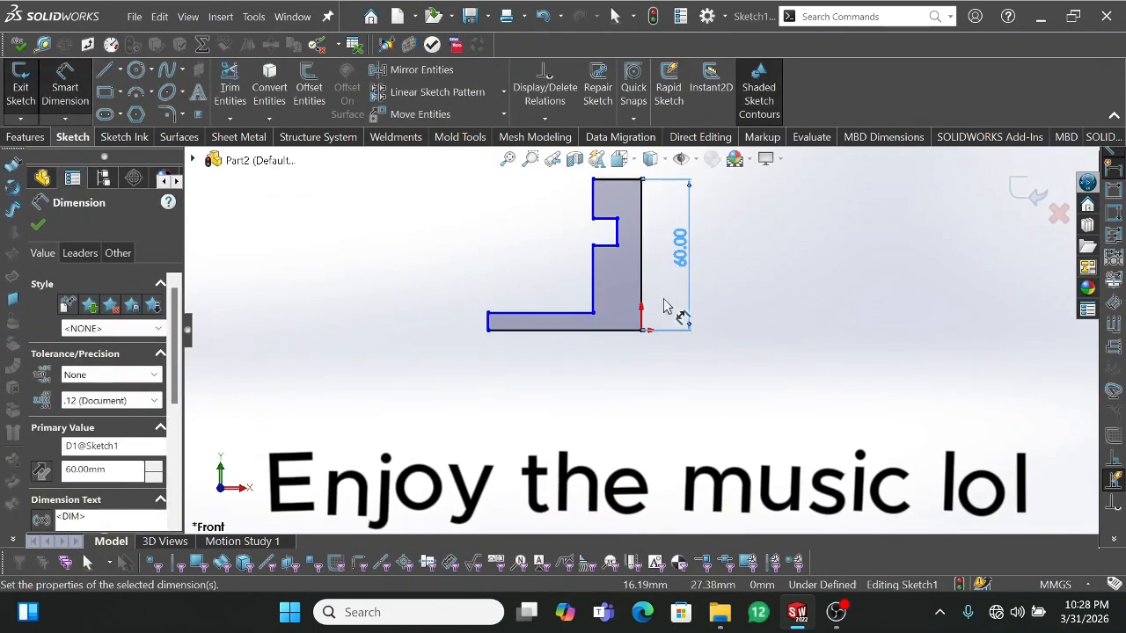
left_click(563, 330)
left_click(571, 373)
type("60")
key("Return")
Step: Dimension the upright's edge above the notch at 15 mm and the notch height at 10 mm
left_click(593, 198)
left_click(549, 199)
type("15")
key("Return")
left_click(610, 239)
left_click(495, 247)
type("10")
key("Return")
key("Escape")
Step: Make the upright's inner edges above and below the notch collinear, and set the notch bottom 9 mm from the back edge
left_click(595, 267)
left_click(594, 210, "ctrl")
left_click(619, 230)
left_click(641, 241)
left_click(619, 275)
type("9")
key("Return")
left_click(619, 236)
key("Escape")
Step: Set the upright's thickness to 20 mm, measured from the back edge
left_click_drag(594, 212, 581, 214)
left_click(64, 86)
left_click(641, 269)
left_click(621, 317)
type("20")
Step: Extrude the L-shaped profile as a 100 mm mid-plane boss
left_click(24, 137)
left_click(28, 86)
type("100")
left_click(40, 223)
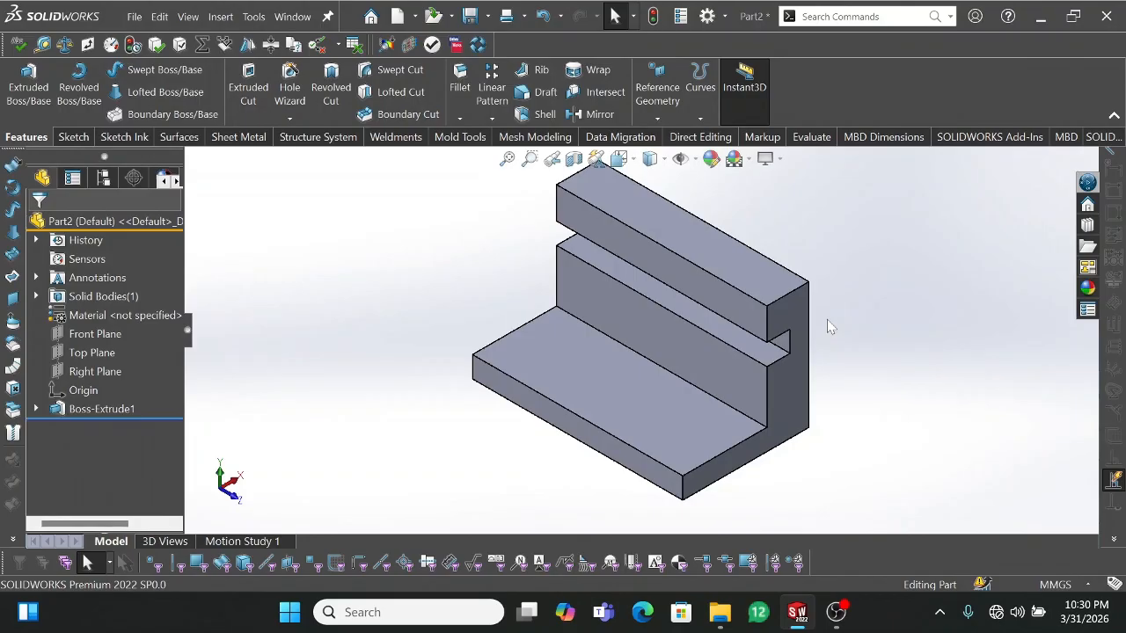
left_click(641, 405)
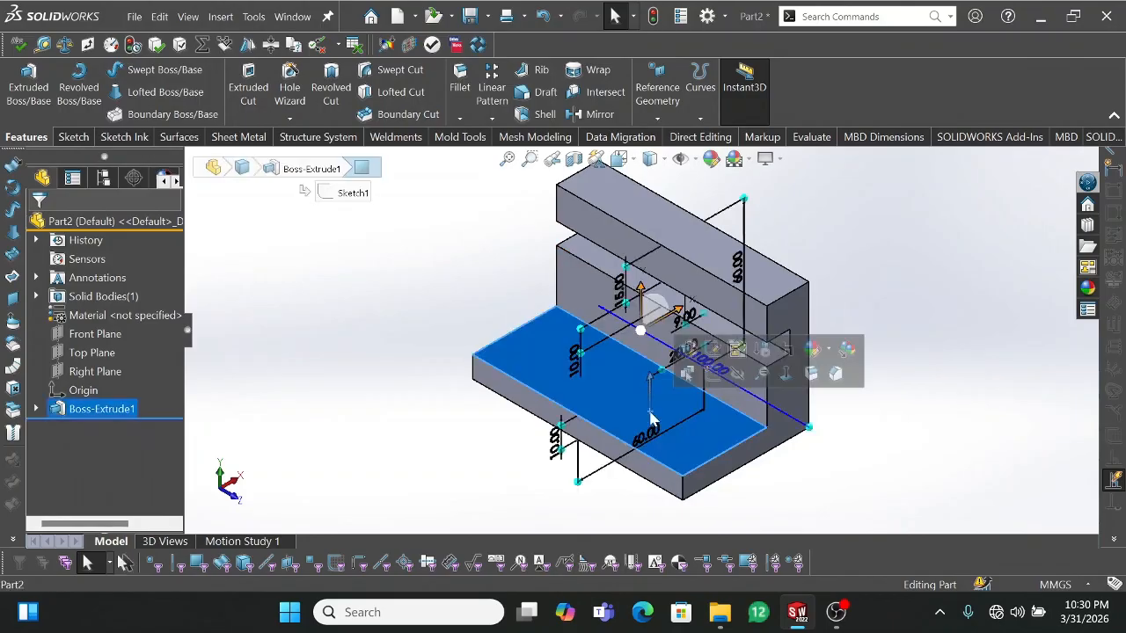
left_click(713, 379)
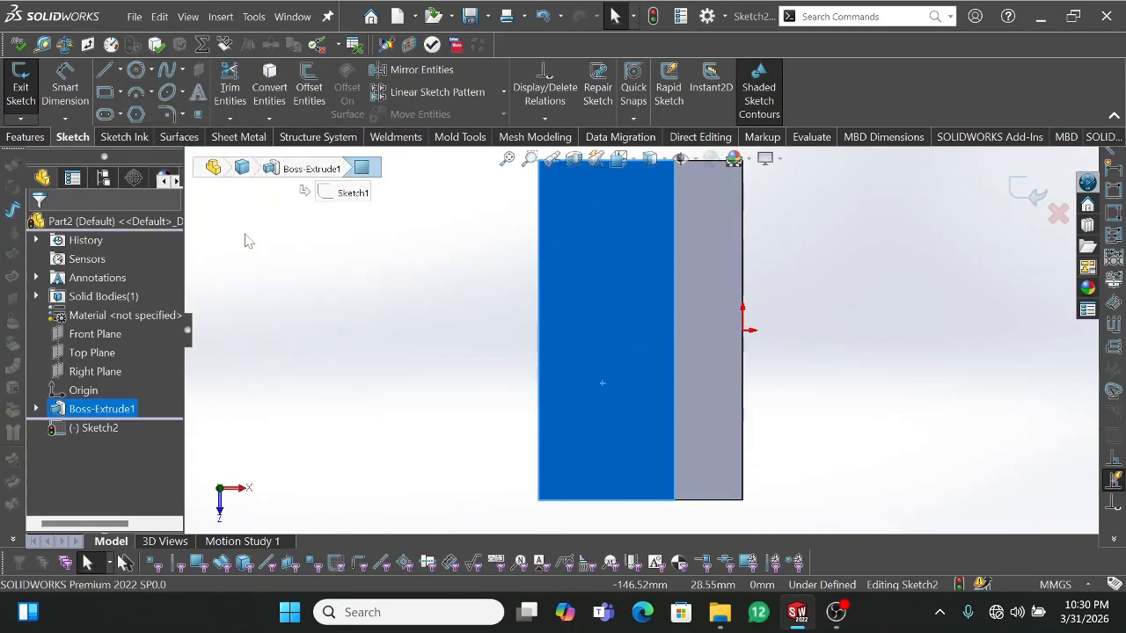
left_click(385, 322)
mouse_move(410, 327)
middle_mouse_down()
mouse_move(435, 184)
mouse_move(683, 395)
mouse_move(10, 627)
mouse_move(141, 629)
middle_mouse_up()
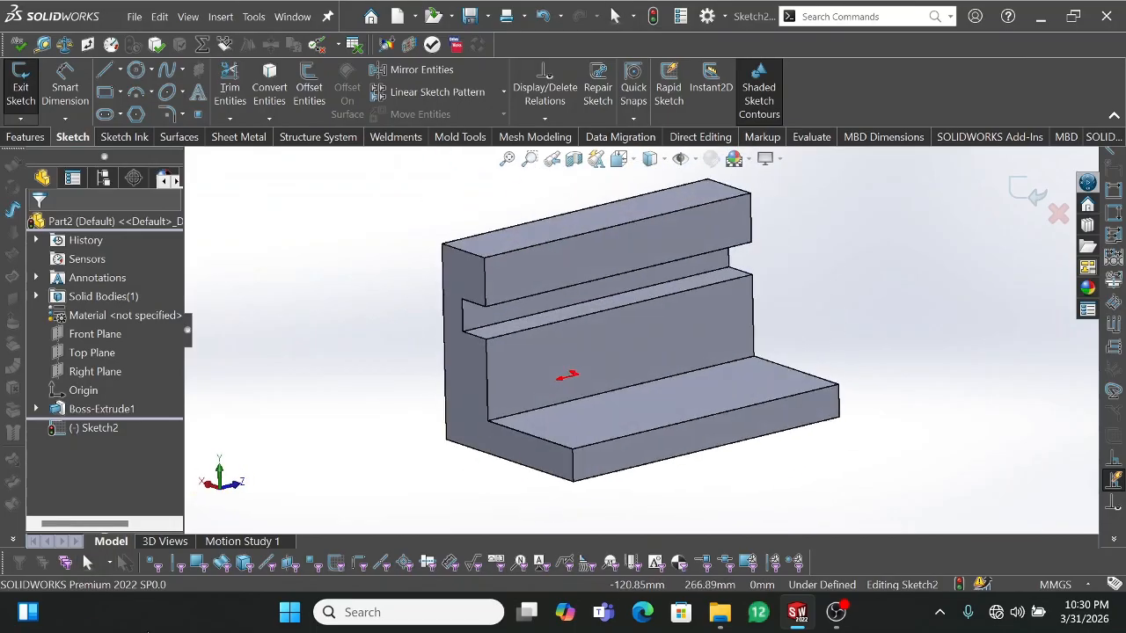
left_click(659, 394)
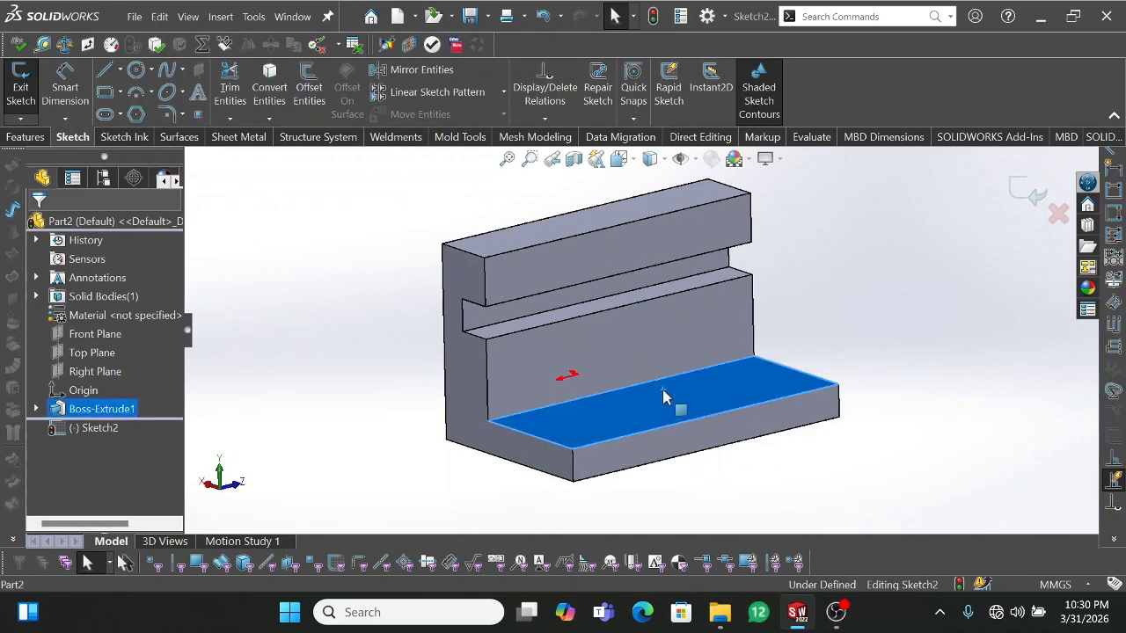
key("Escape")
key("ctrl+z")
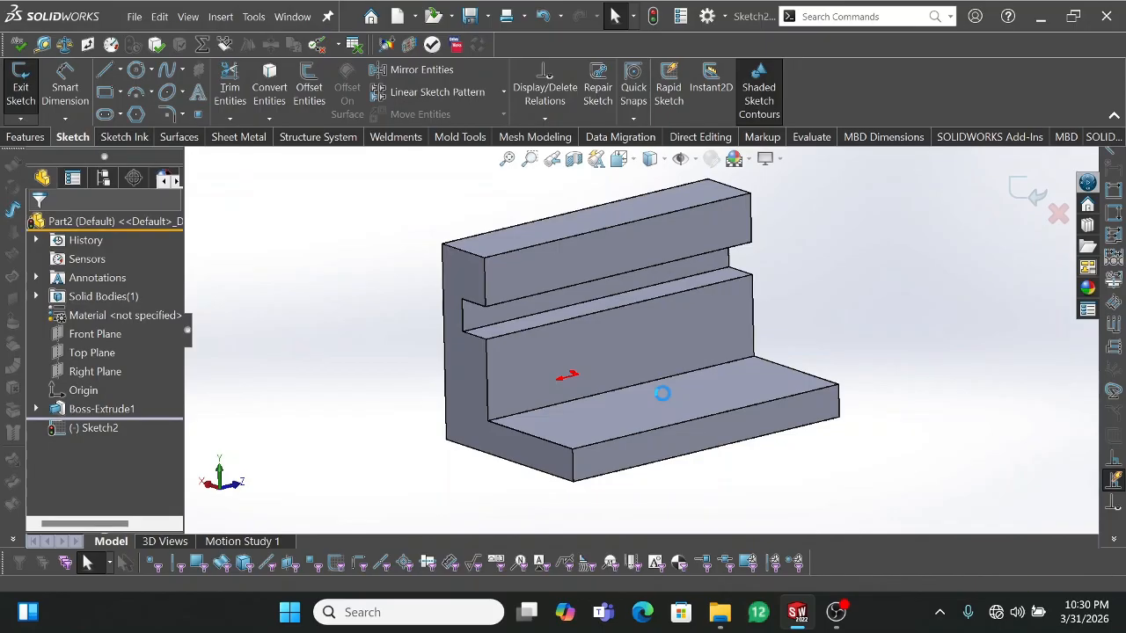
Step: Start a sketch on the ledge's upper face and draw a circle about 16.6 mm in diameter, level with the origin
left_click(666, 413)
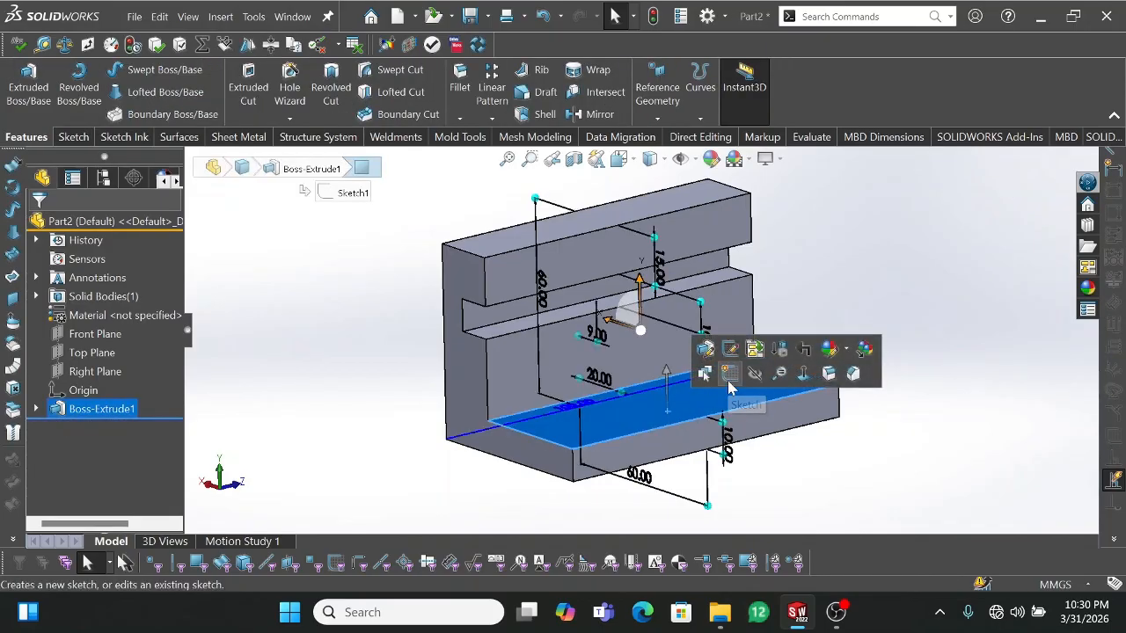
left_click(730, 375)
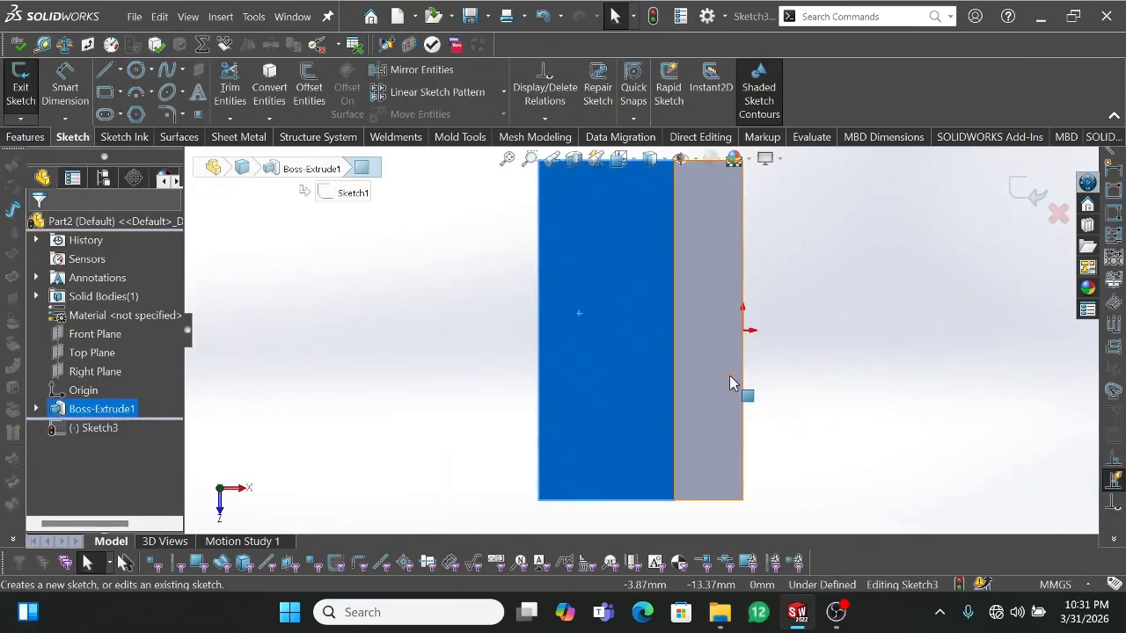
left_click(136, 72)
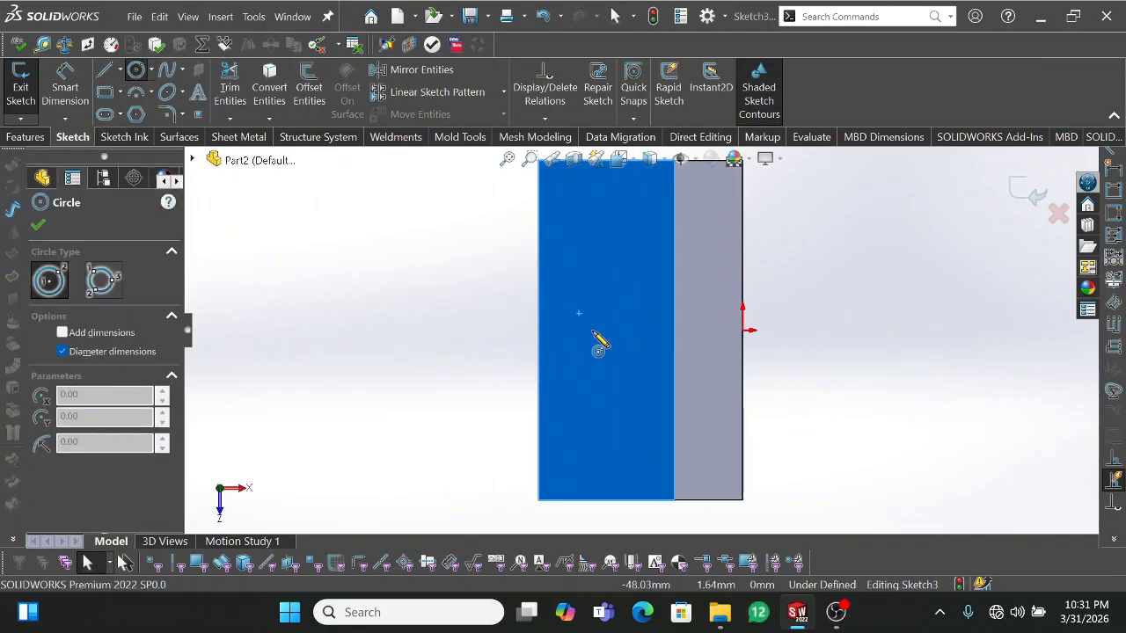
left_click(602, 330)
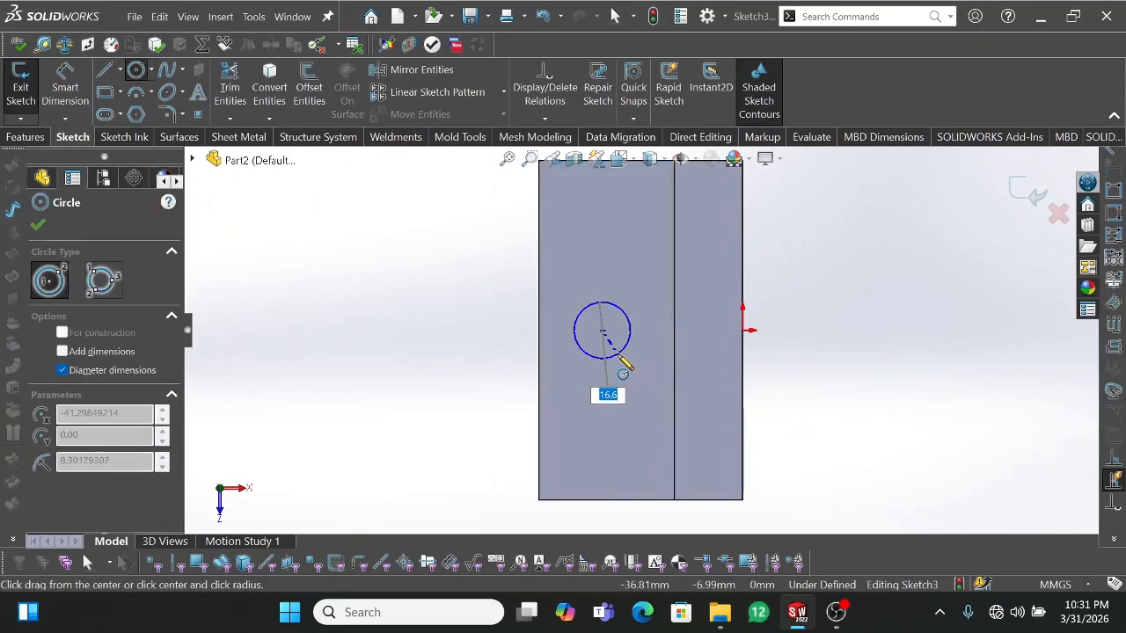
left_click(623, 364)
key("Escape")
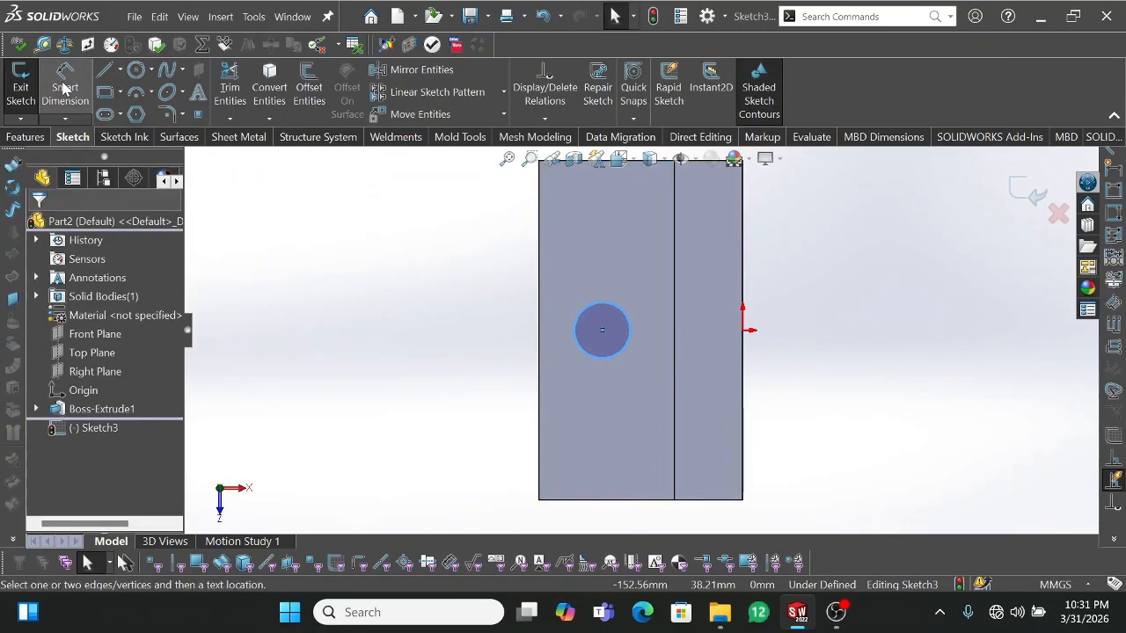
Step: Set the circle's diameter to 20 mm
left_click(589, 354)
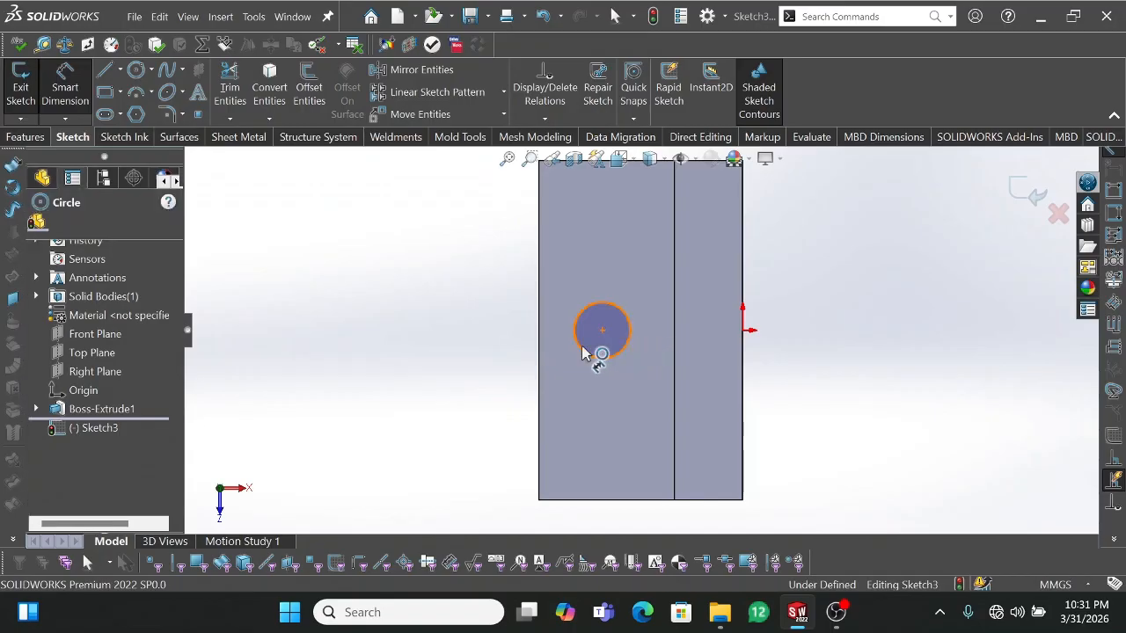
left_click(490, 333)
type("20")
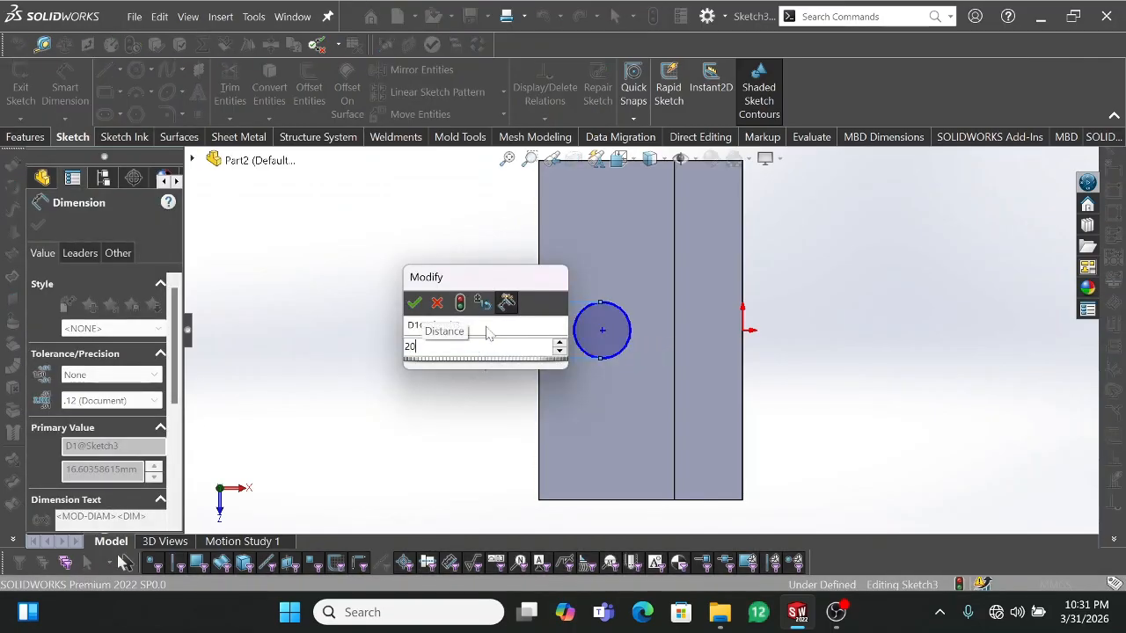
key("Return")
key("Escape")
key("Escape")
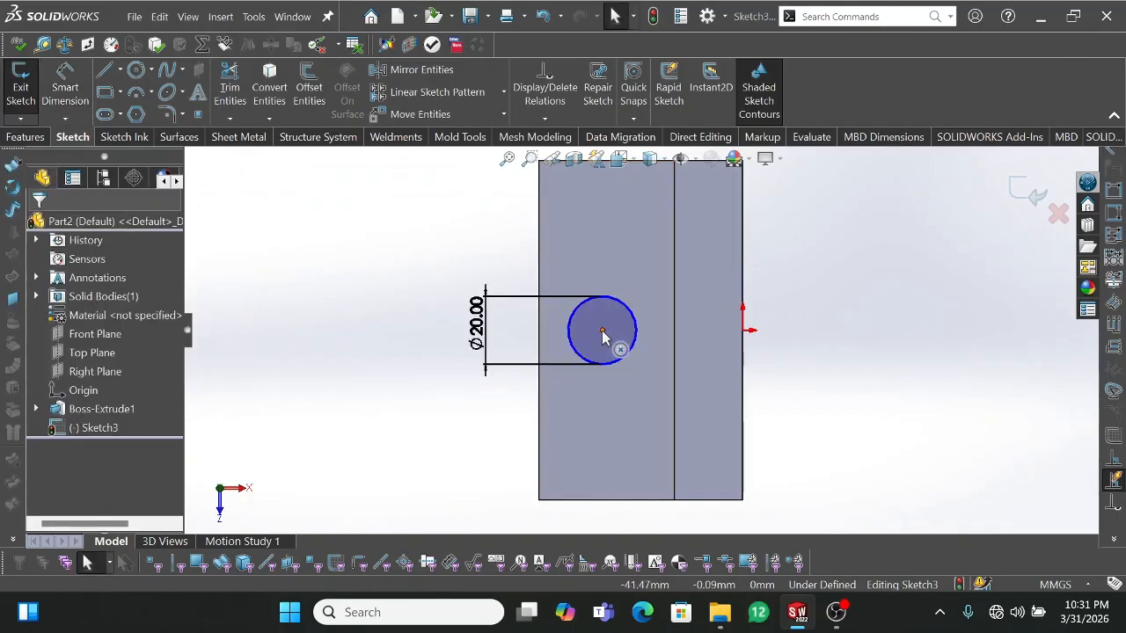
Step: Align the circle's center horizontally with the origin and vertically with the midpoint of the ledge's short edge
left_click(602, 333)
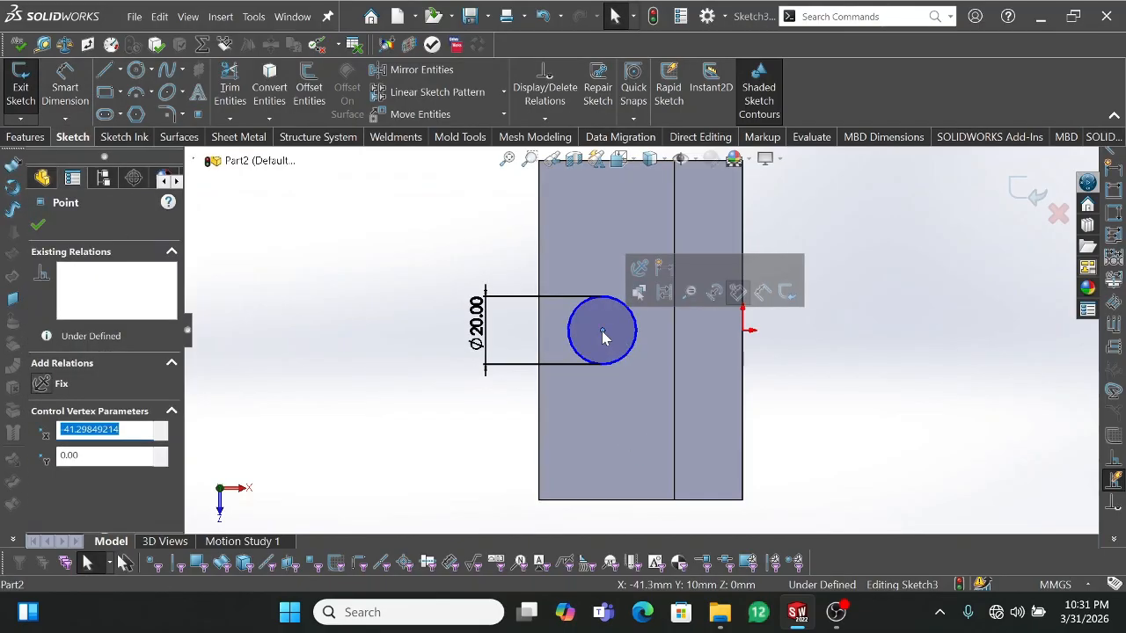
left_click(744, 332, "ctrl")
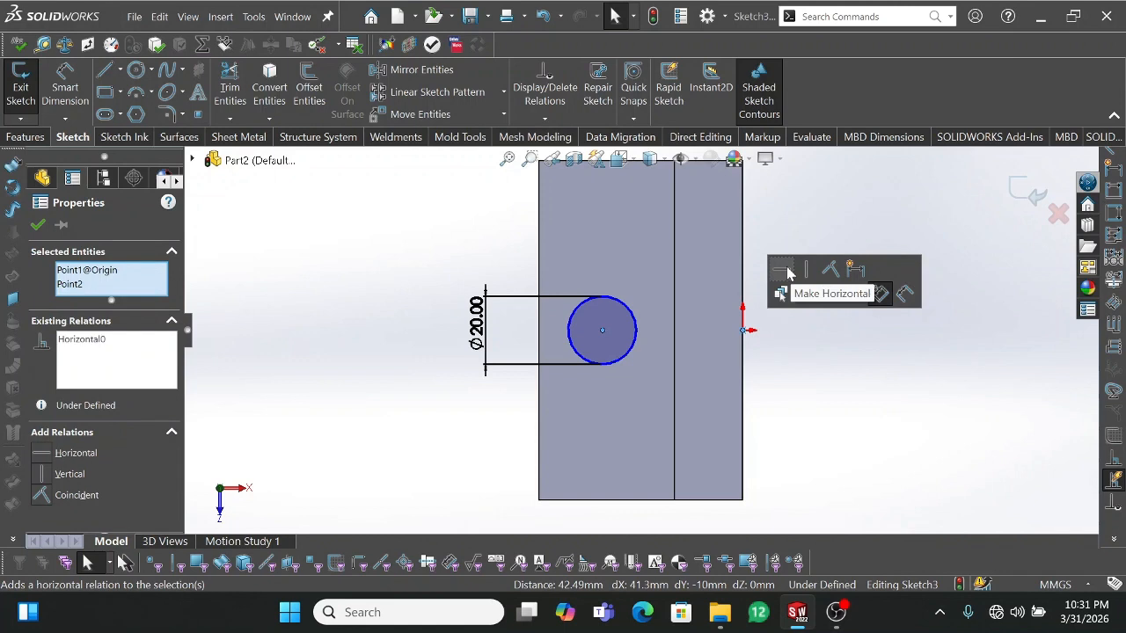
left_click(788, 277)
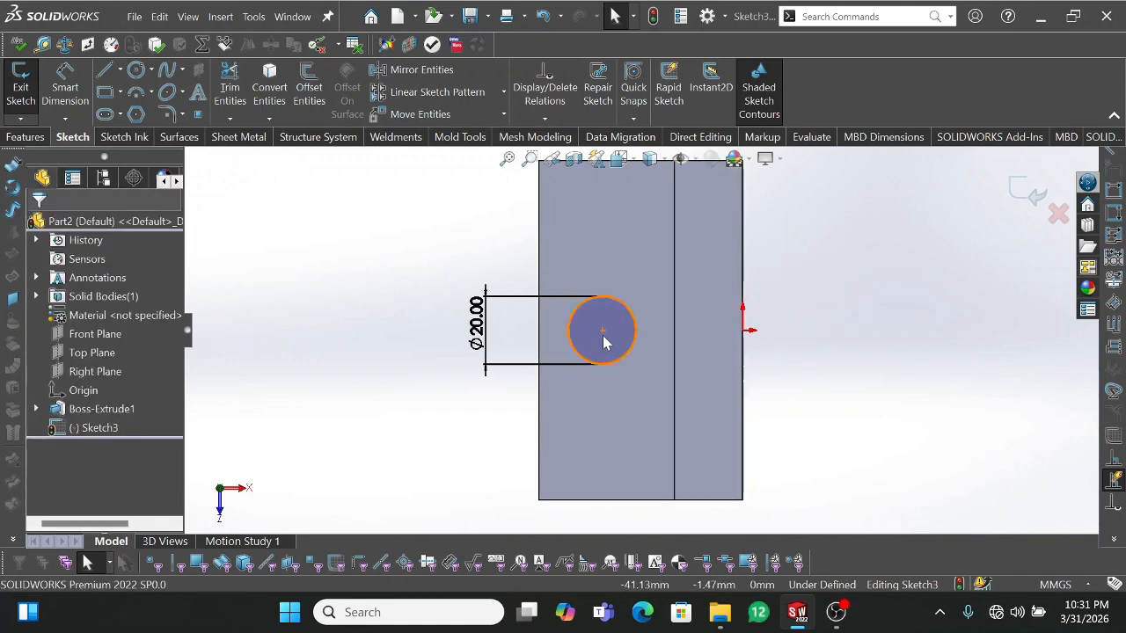
left_click(606, 501)
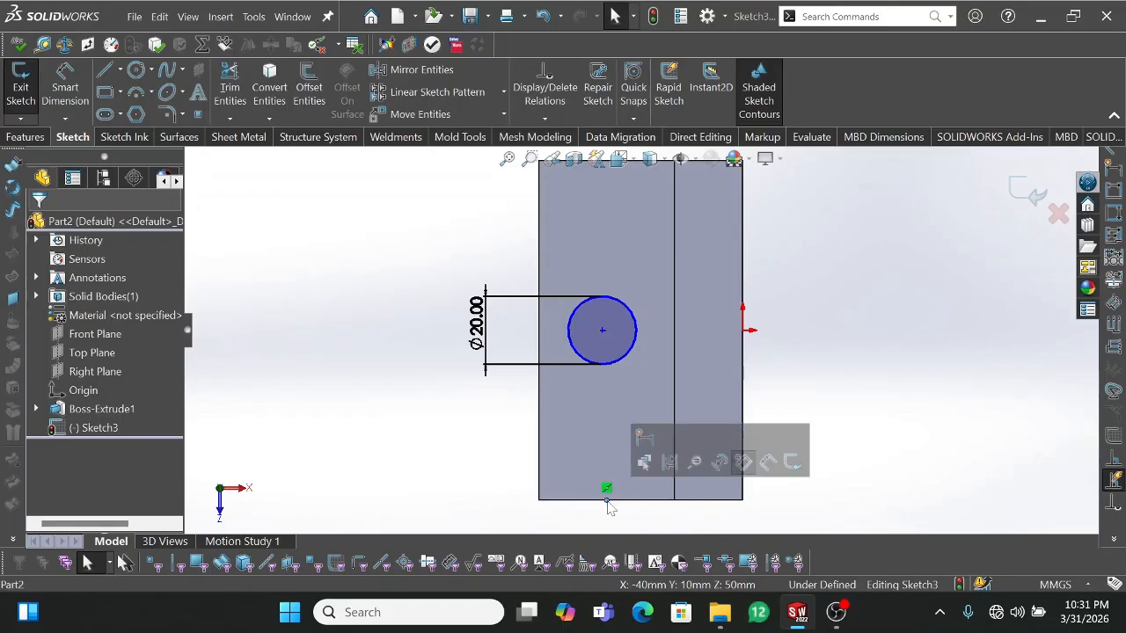
left_click(603, 332, "ctrl")
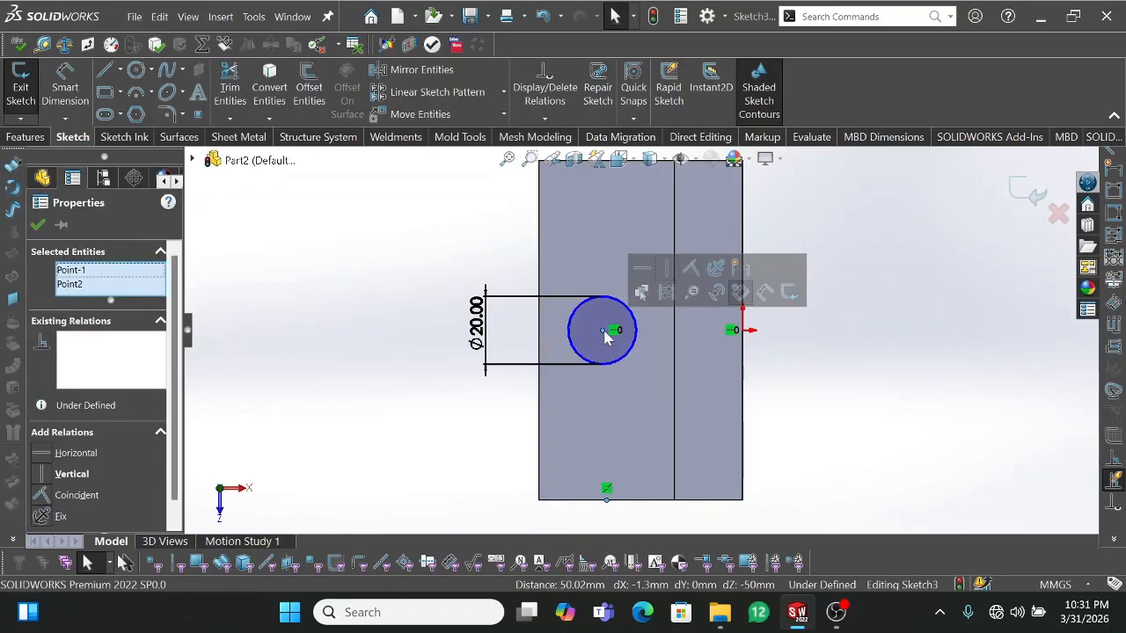
left_click(671, 284)
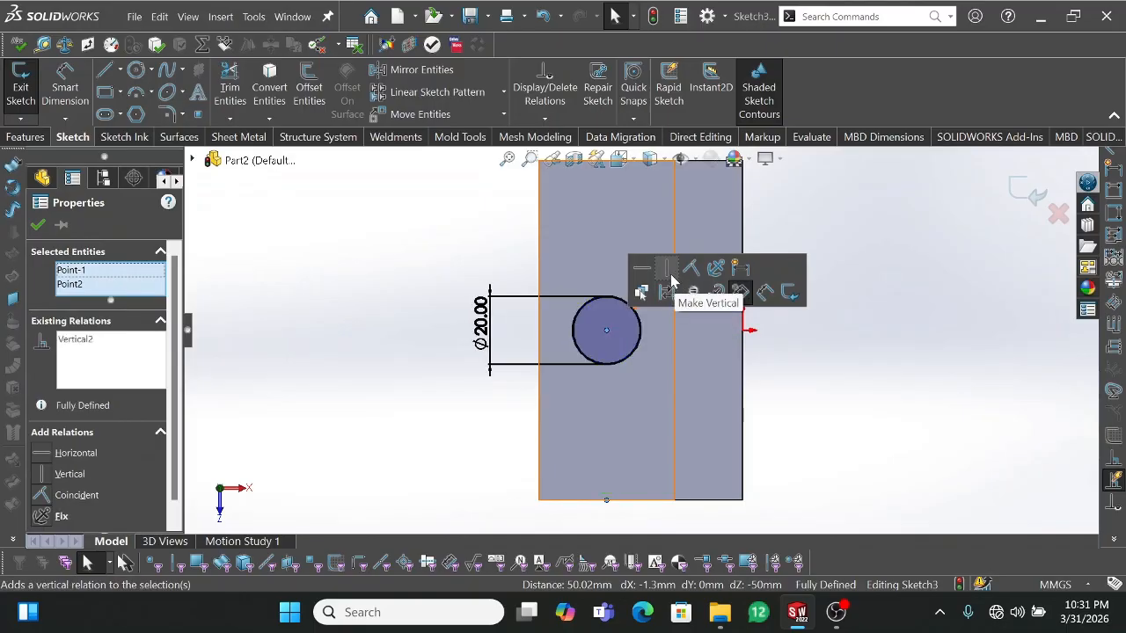
left_click(397, 297)
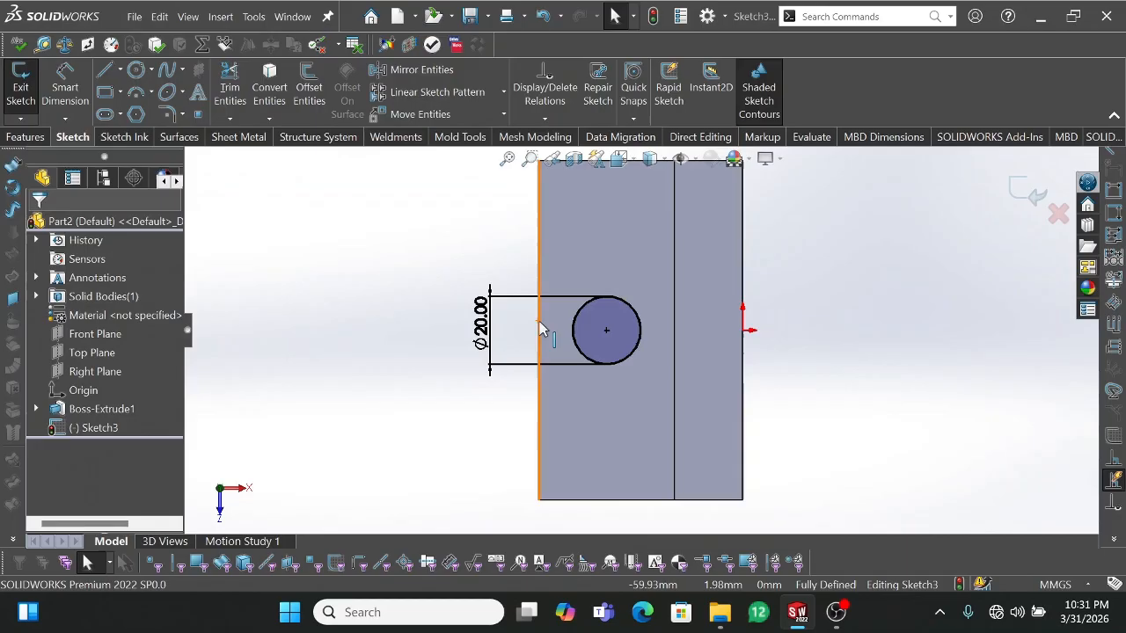
Step: Extrude the 20 mm circle up from the ledge as a boss with the Through All end condition, merged with the body
left_click(26, 136)
left_click(29, 84)
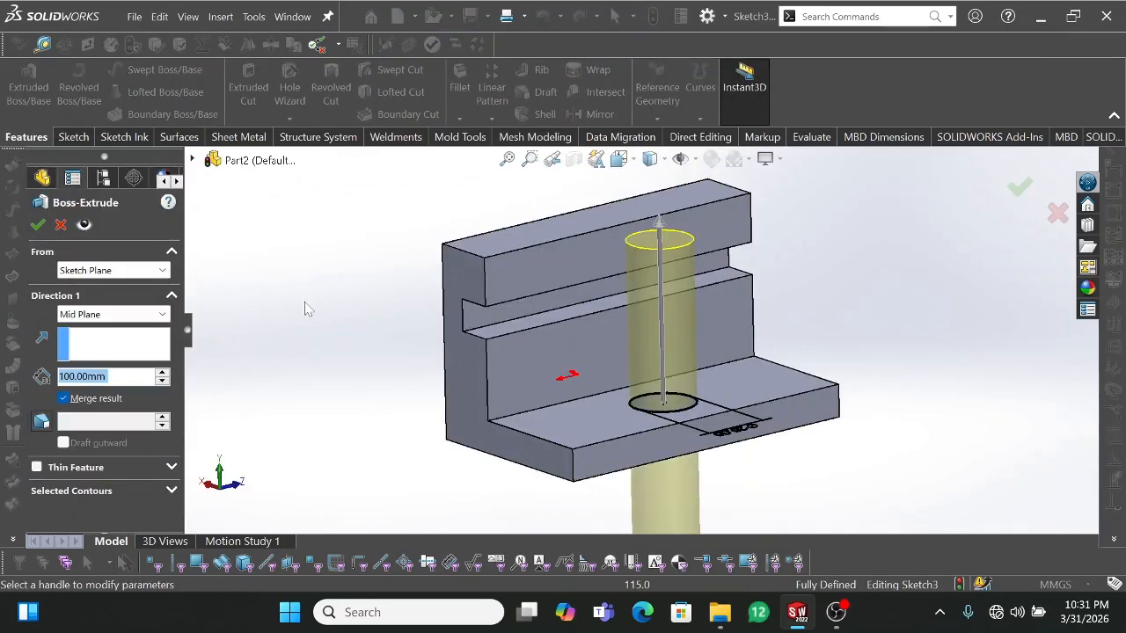
left_click(162, 317)
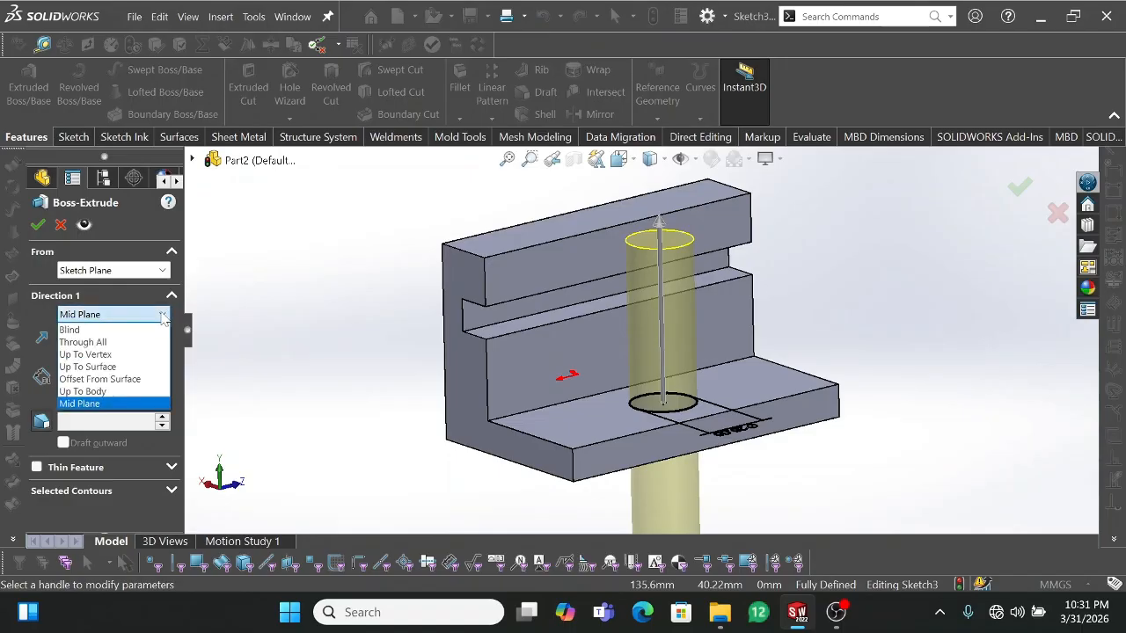
left_click(115, 343)
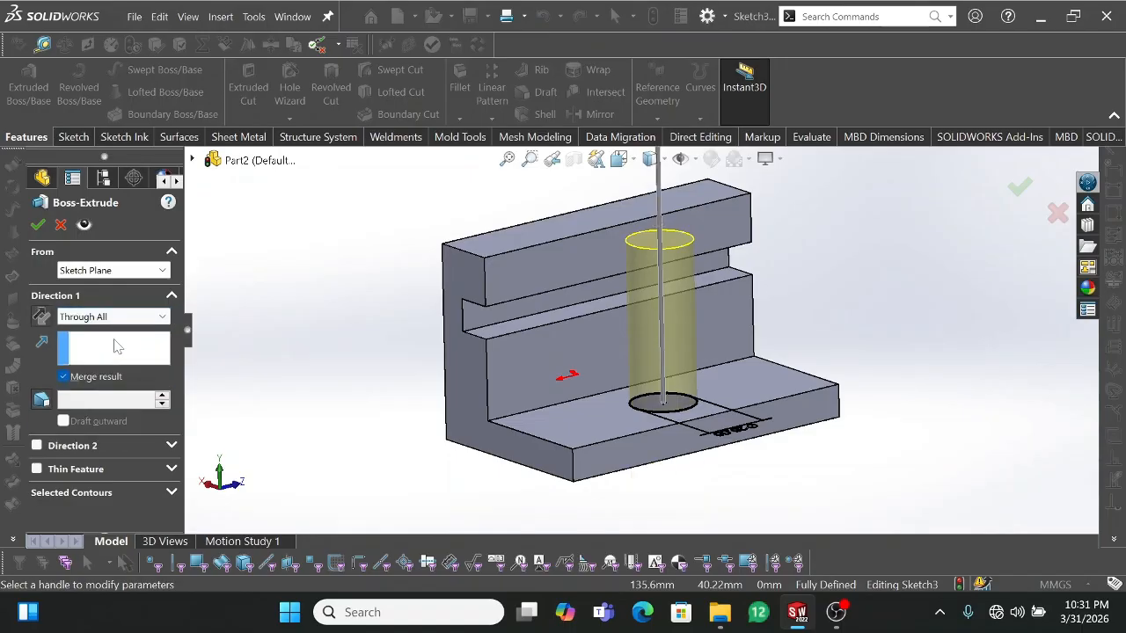
middle_click_drag(302, 338, 354, 316)
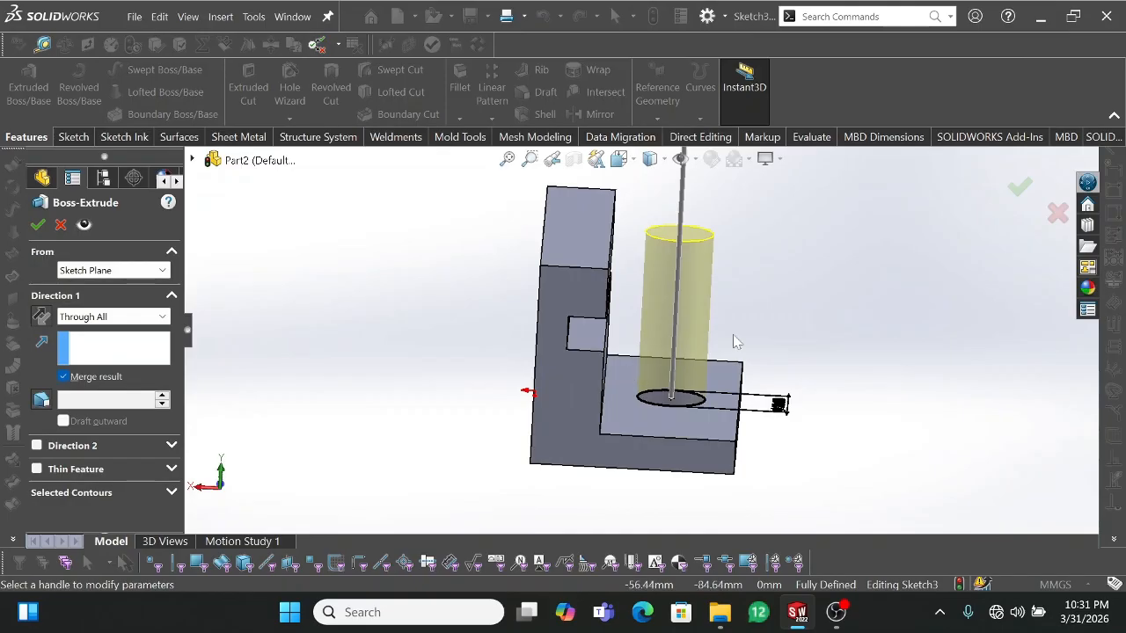
key("space")
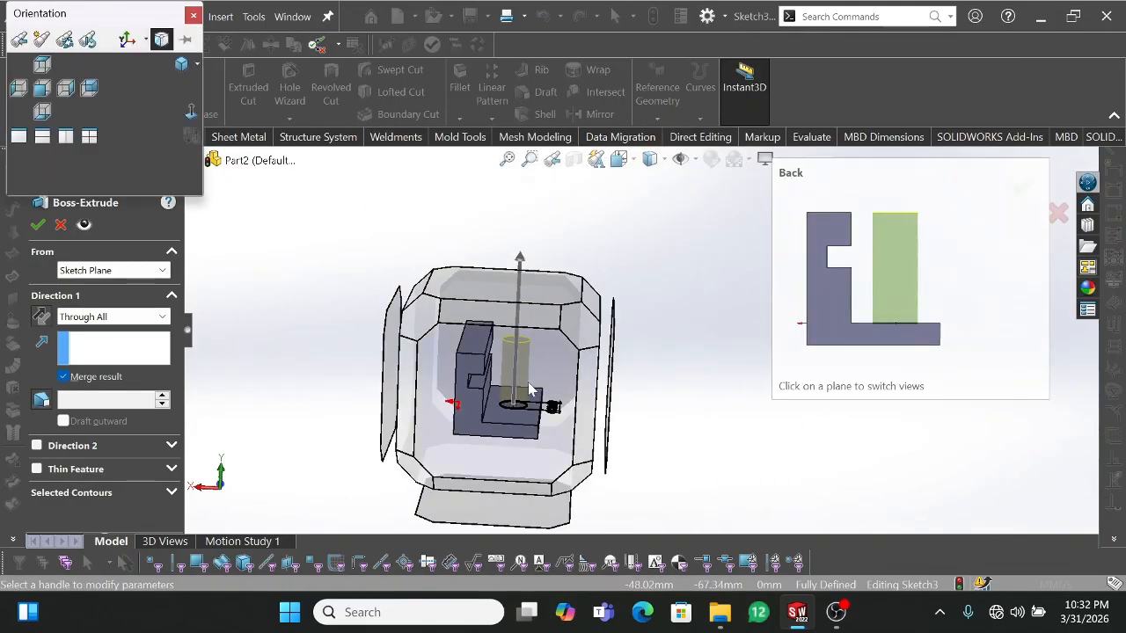
left_click(530, 390)
scroll(615, 262, "down", 4)
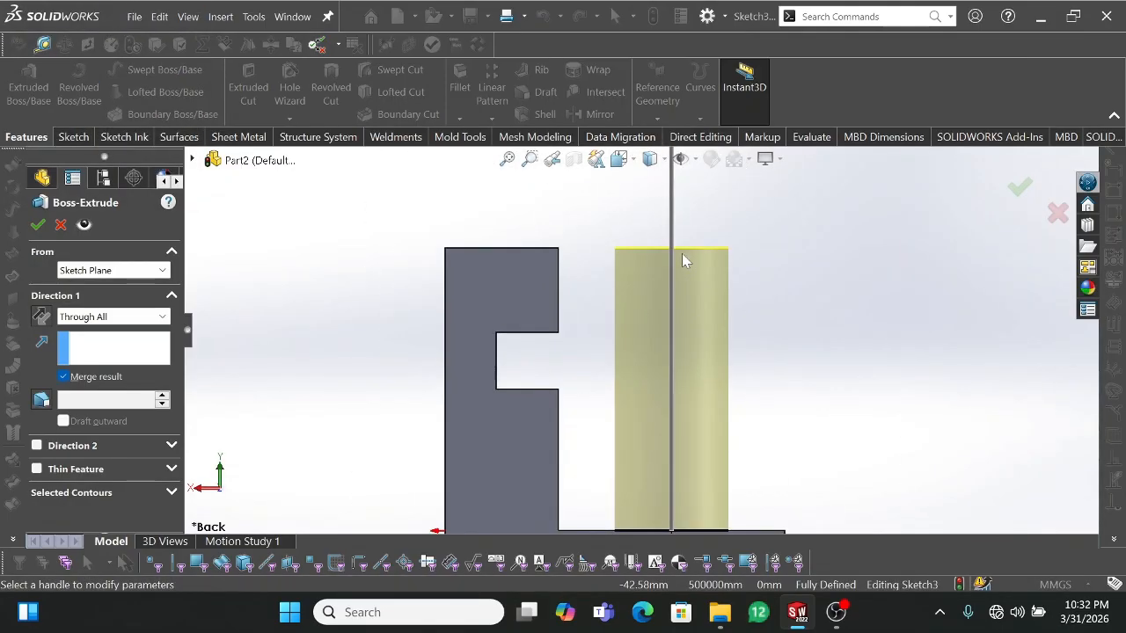
scroll(570, 267, "up", 4)
middle_click_drag(568, 262, 543, 322)
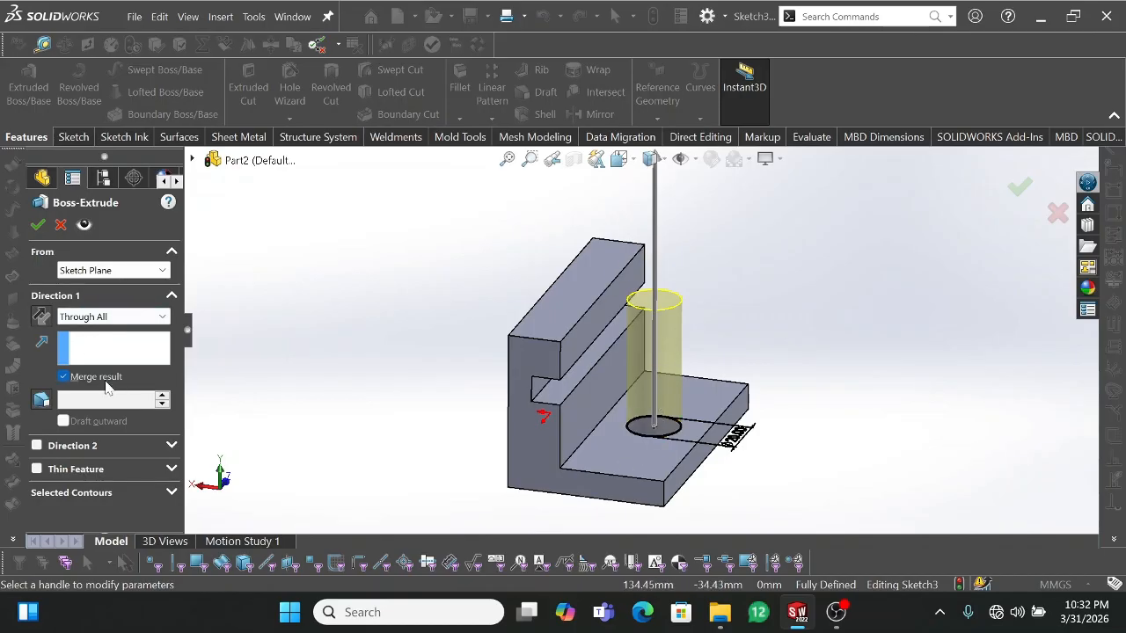
left_click(38, 224)
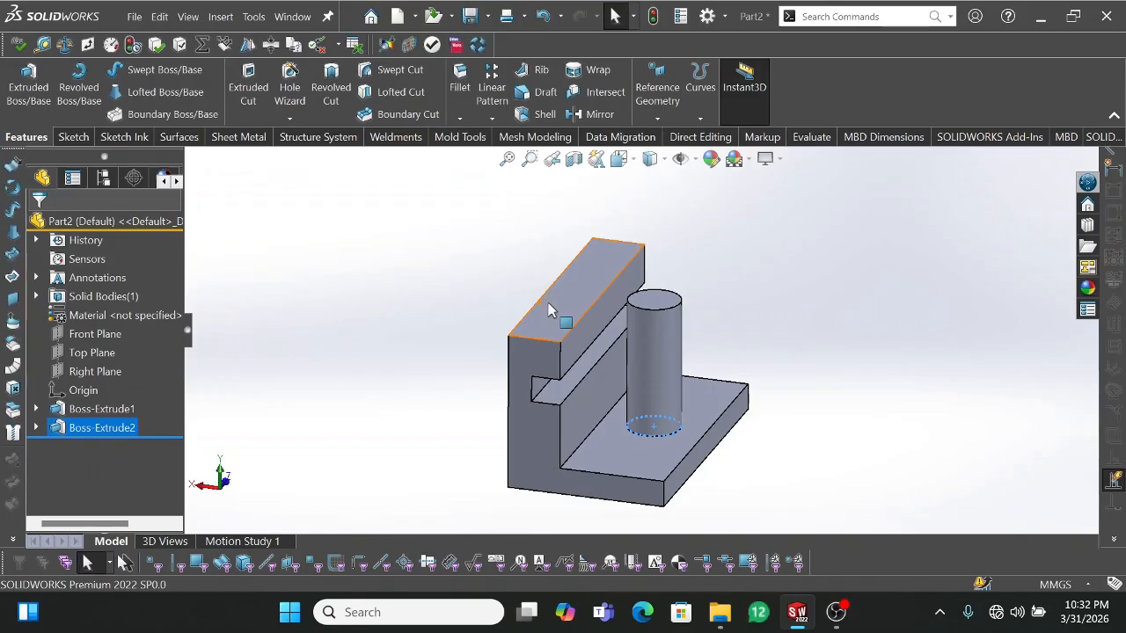
Step: Change the cylinder's extrusion to the Up To Vertex end condition, ending at the inner upper corner of the notch
left_click(724, 291)
middle_click_drag(697, 364, 668, 378)
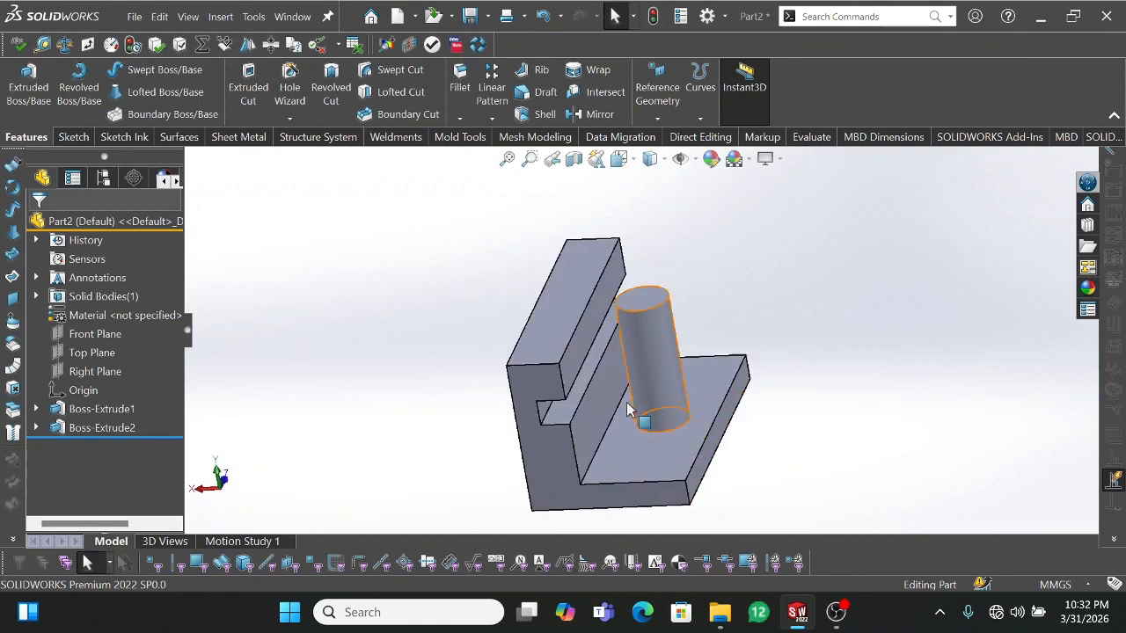
left_click(75, 430)
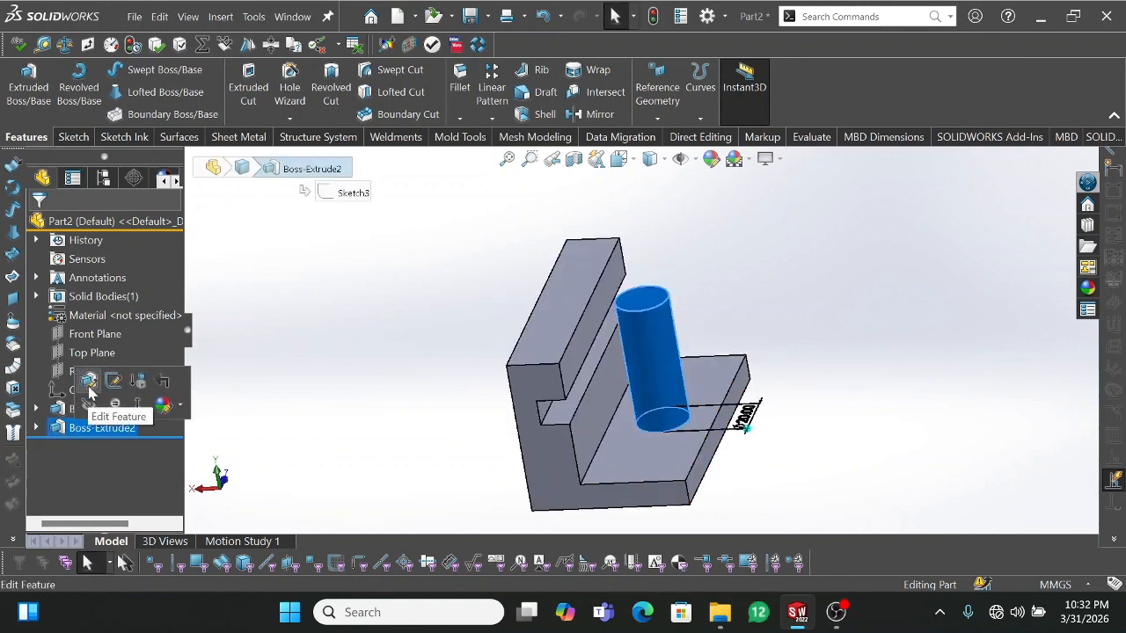
left_click(78, 394)
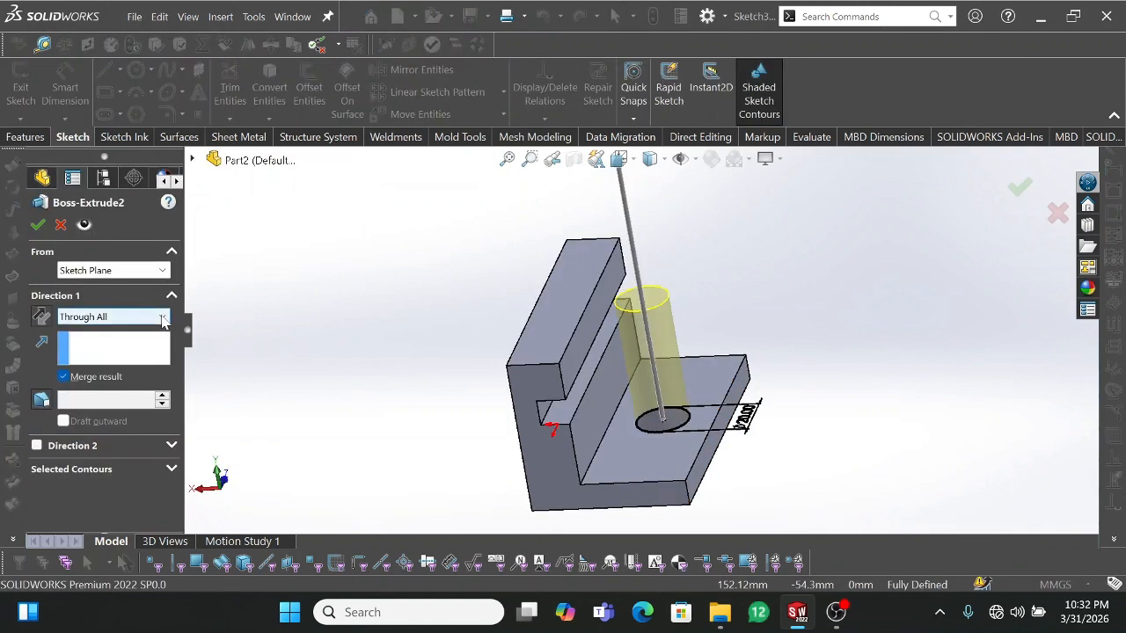
left_click(113, 317)
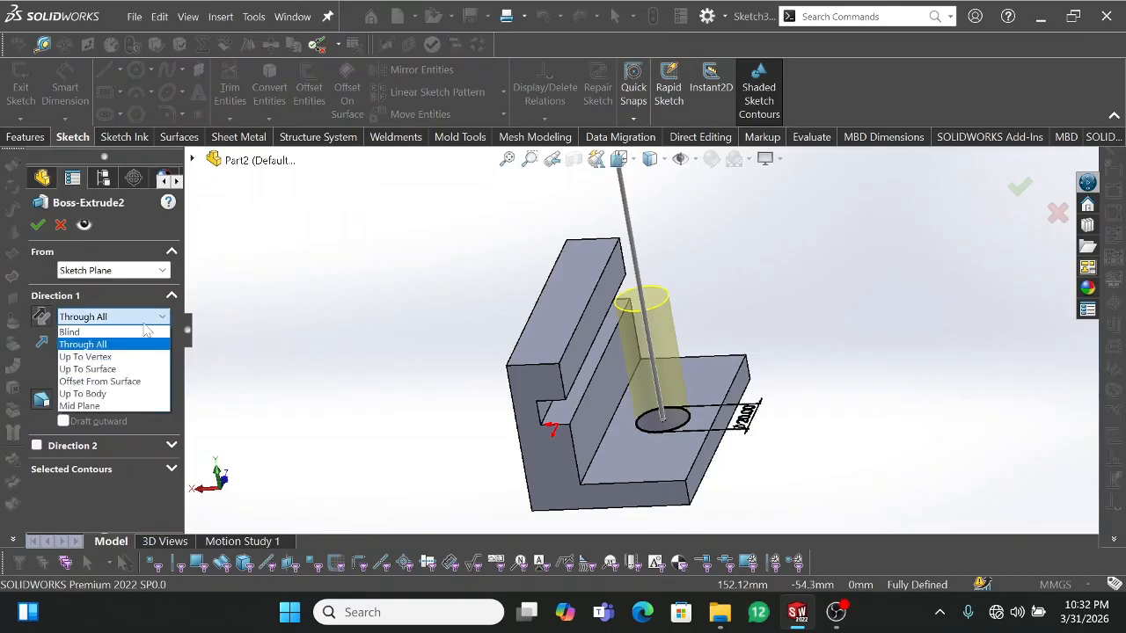
left_click(116, 357)
middle_click_drag(360, 337, 355, 221)
left_click(88, 377)
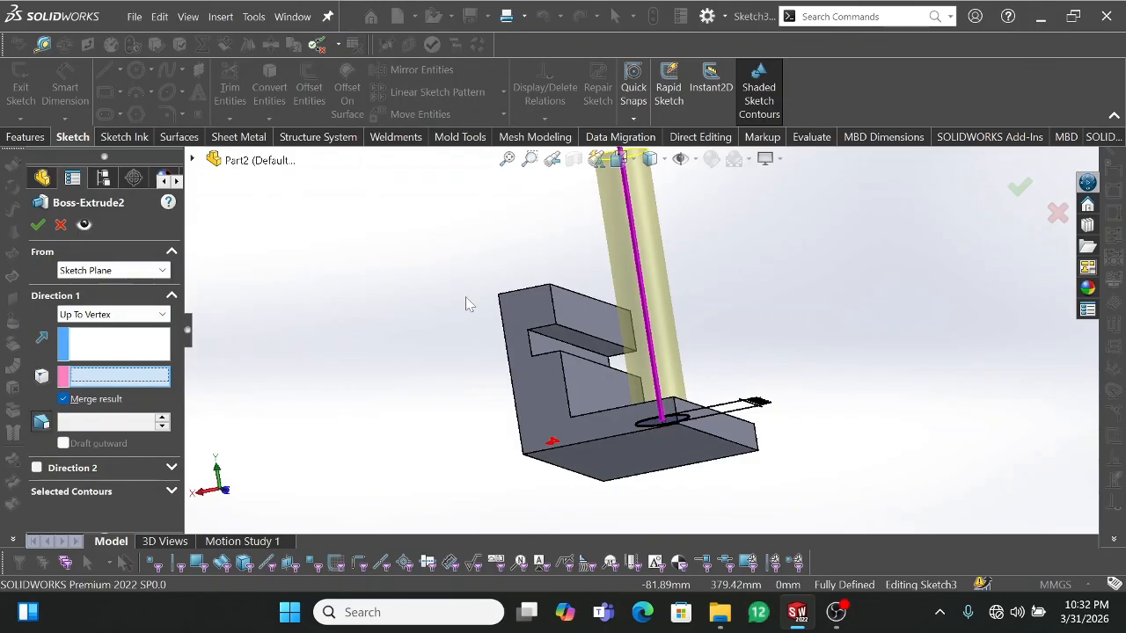
scroll(465, 305, "up", 2)
scroll(572, 346, "down", 6)
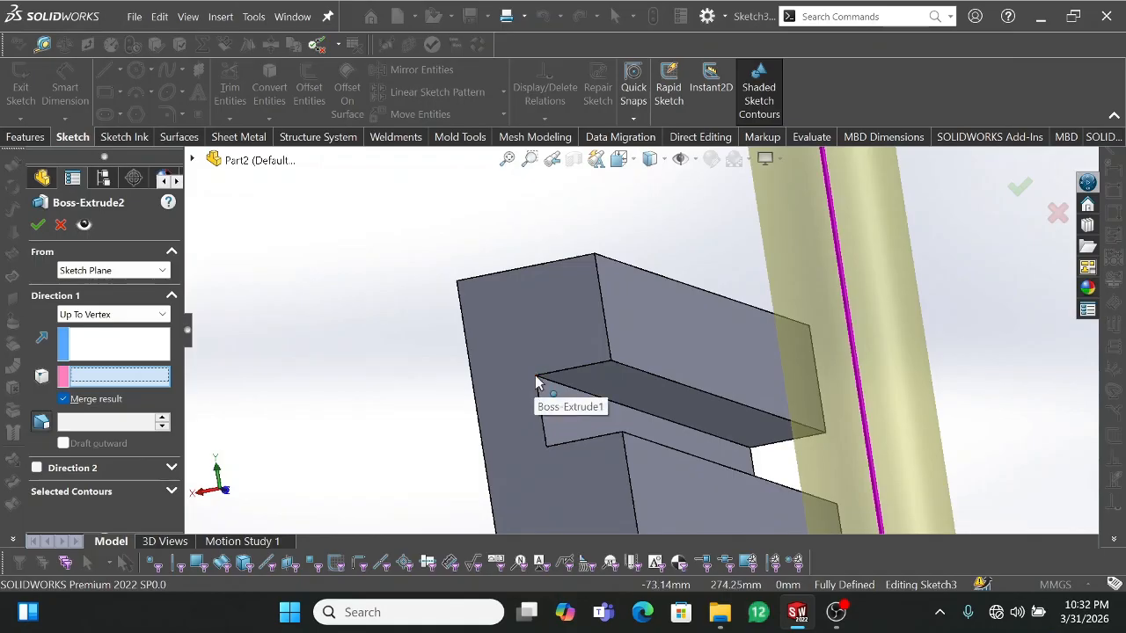
left_click(534, 375)
Step: Add a 6° inward draft to the cylinder's extrusion, accept it and view the part from the back
scroll(545, 370, "up", 2)
middle_click_drag(550, 360, 573, 387)
key("space")
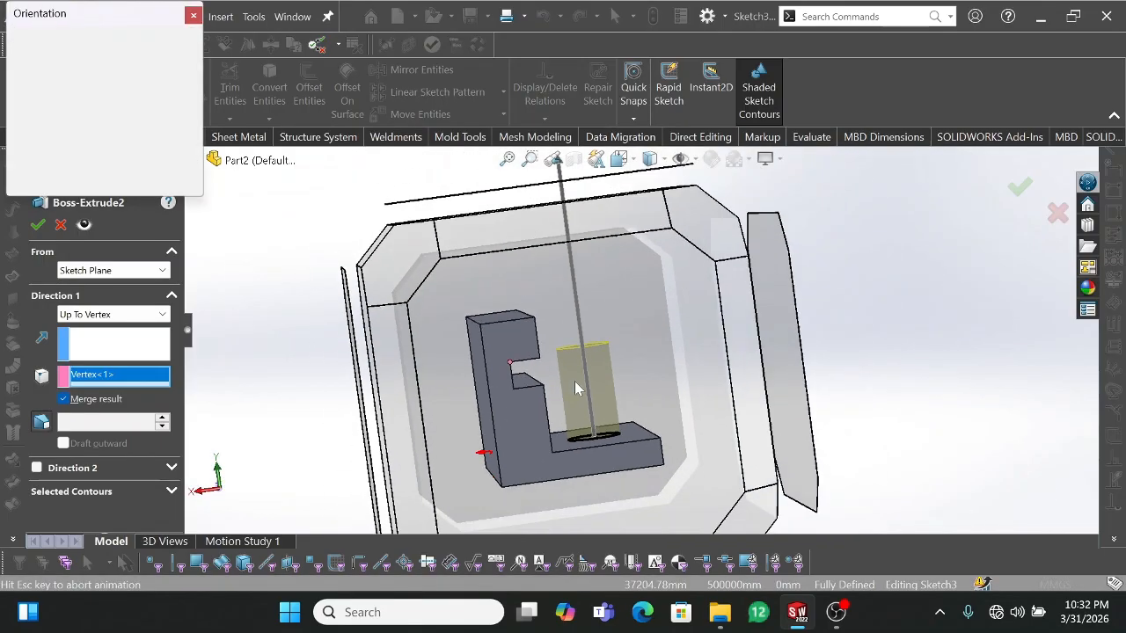
left_click(603, 378)
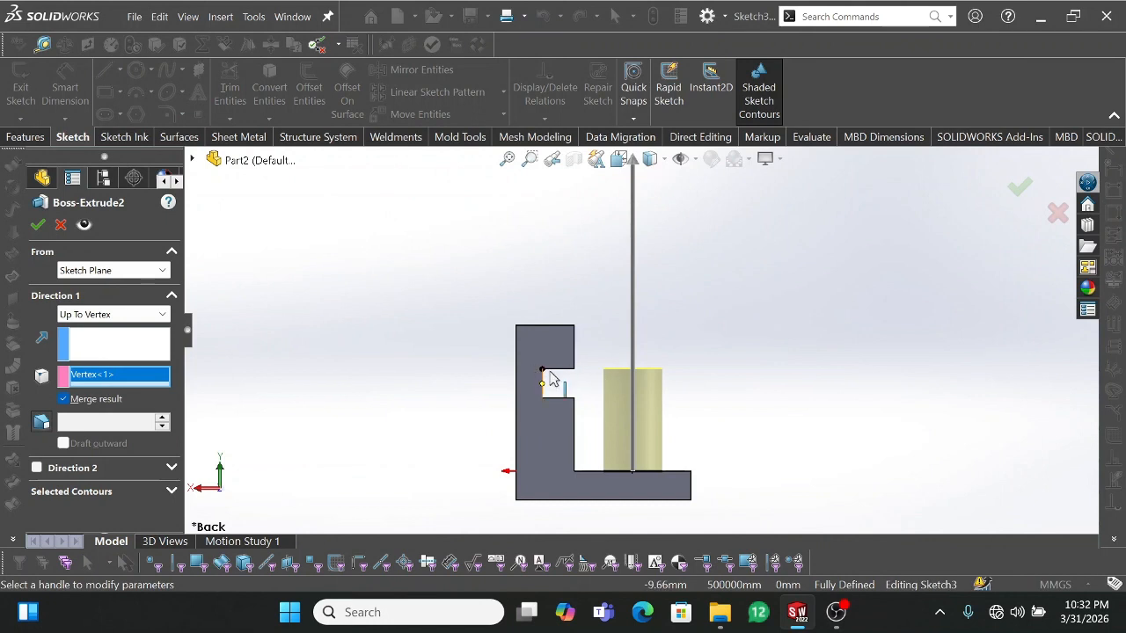
middle_click_drag(673, 362, 643, 381)
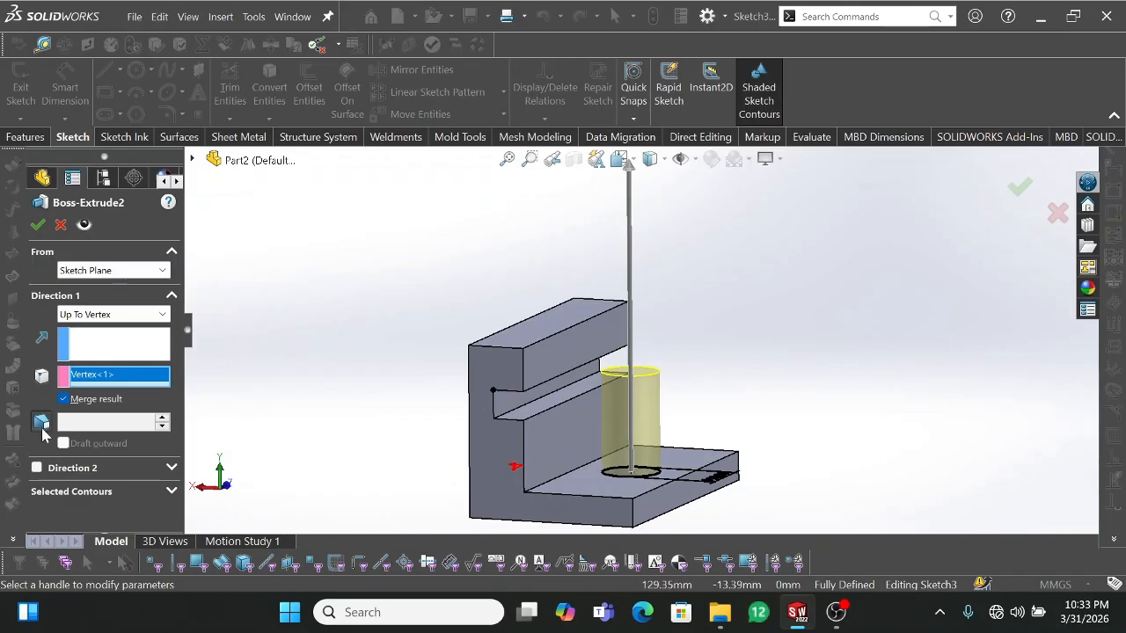
left_click(41, 423)
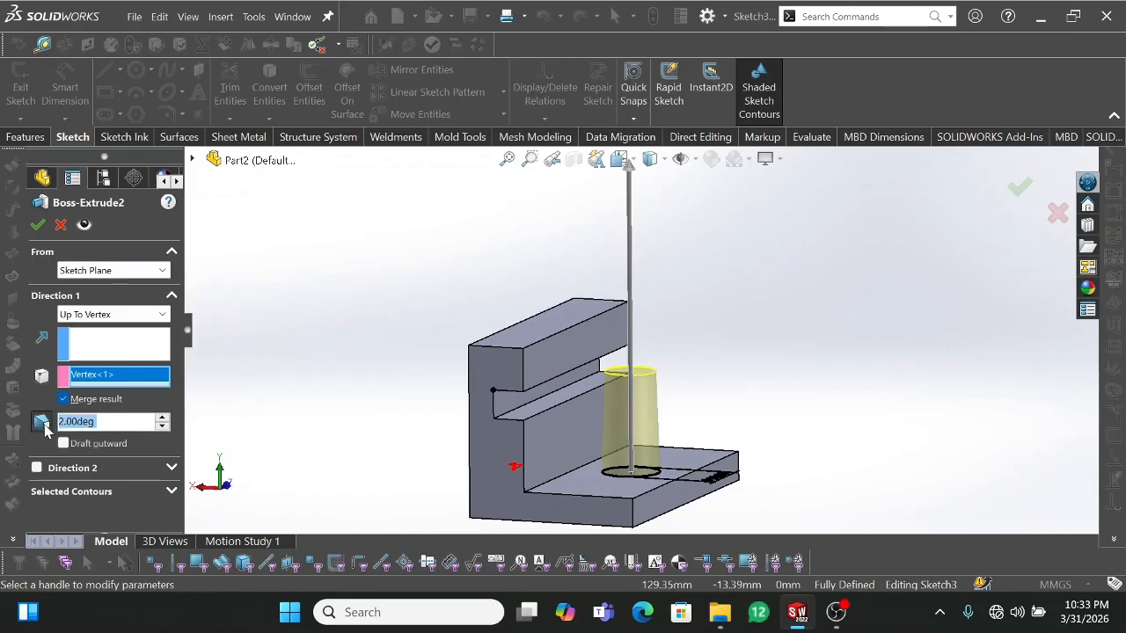
left_click(162, 419)
left_click(162, 420)
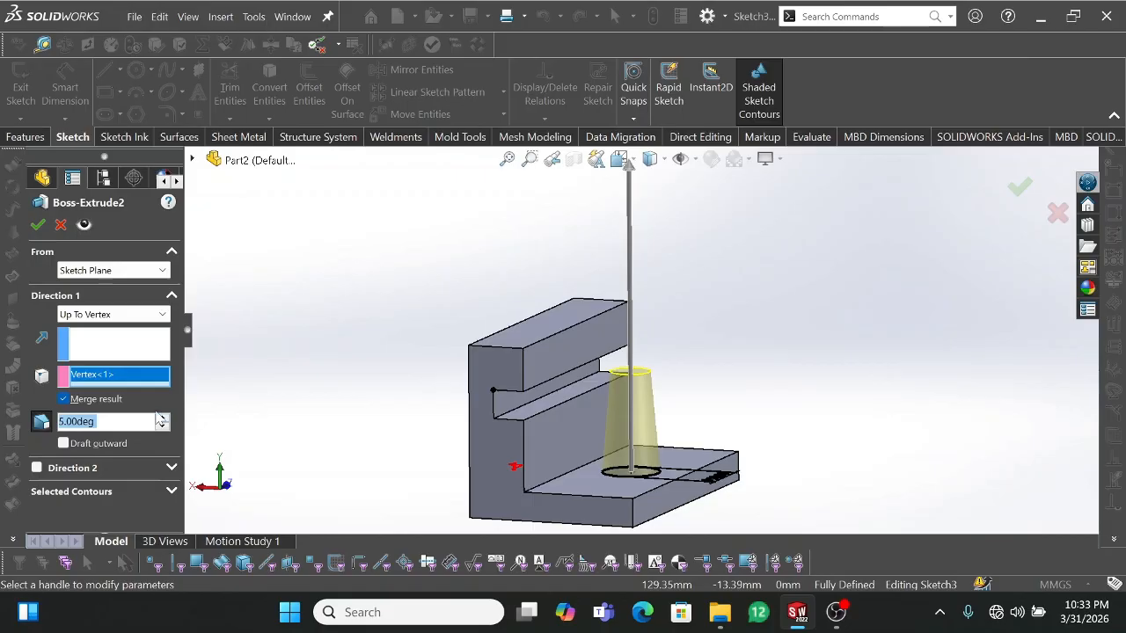
left_click(38, 225)
middle_click_drag(648, 323, 572, 413)
key("space")
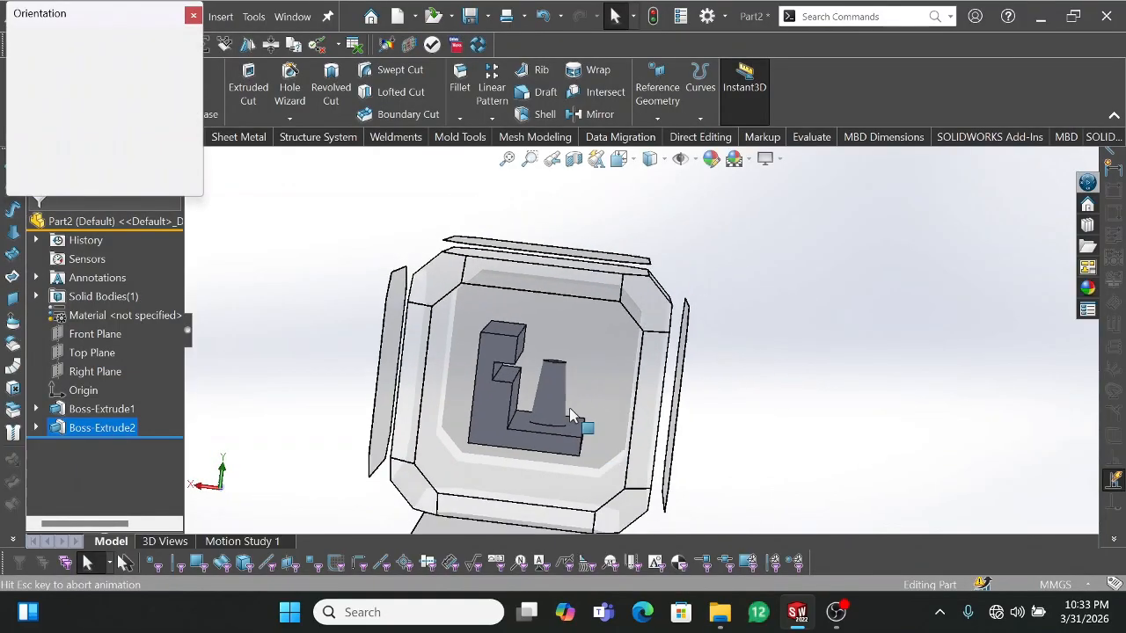
left_click(464, 352)
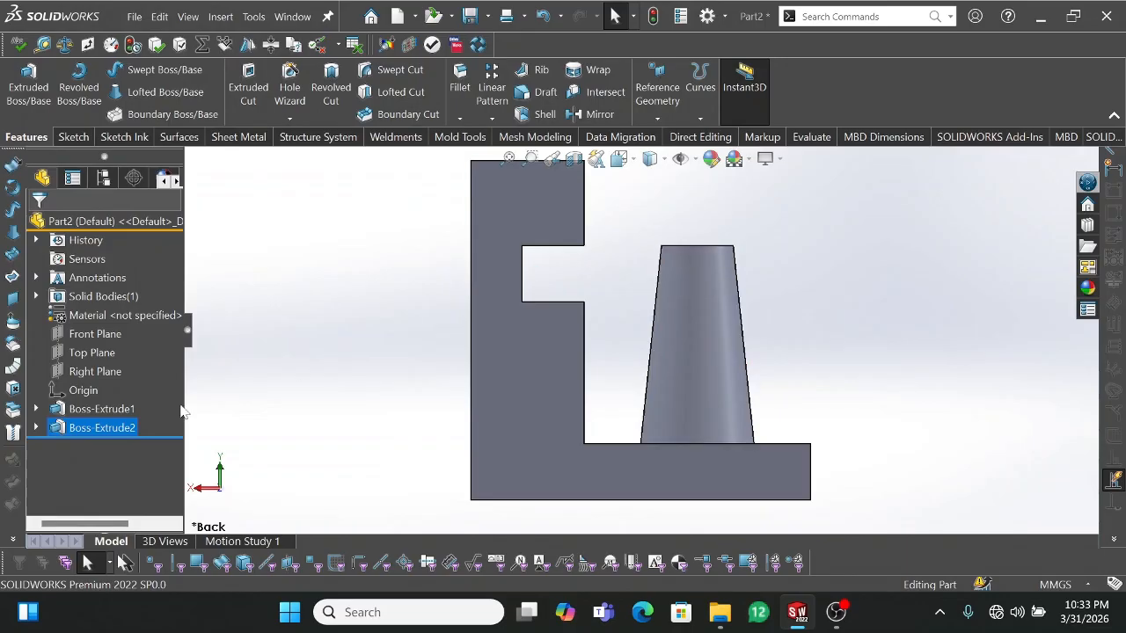
Step: Reopen the cylinder's extrusion for editing and turn off its draft
left_click(86, 427)
left_click(93, 389)
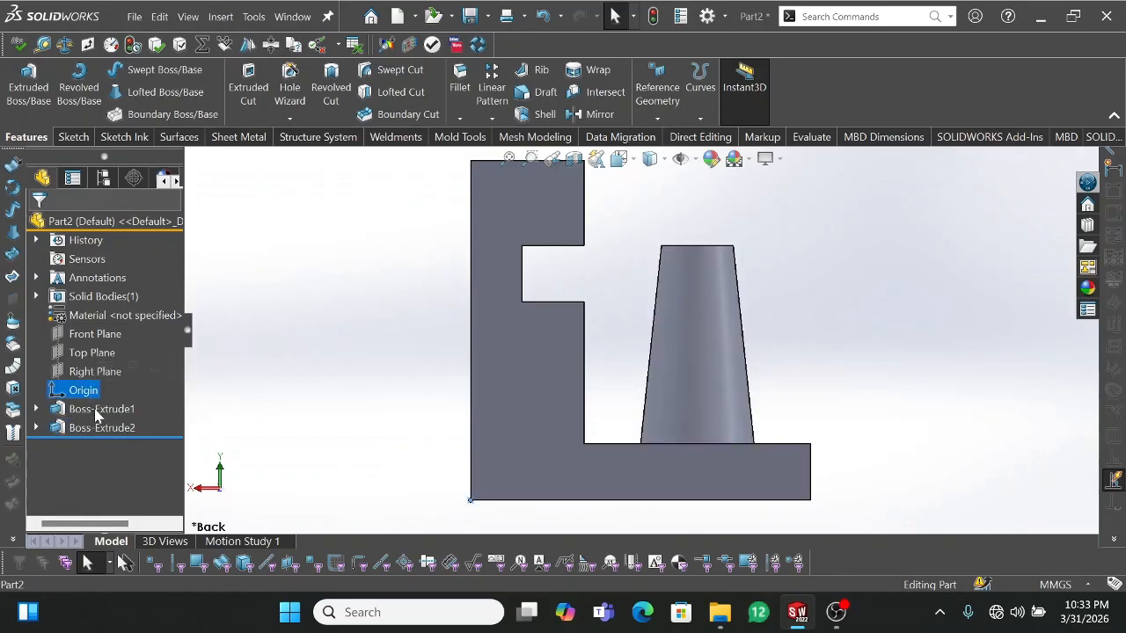
left_click(99, 426)
left_click(112, 382)
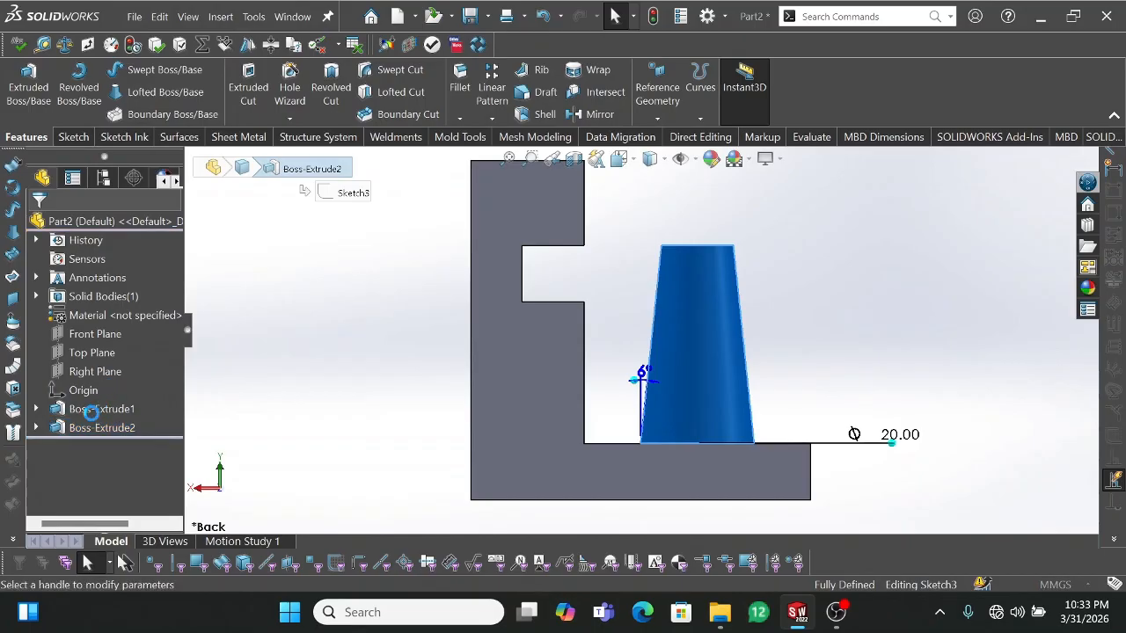
left_click(42, 422)
Step: Set the extrusion's end condition to Up To Surface and pick the notch's lower face as the end surface
middle_click_drag(367, 381, 271, 399)
left_click(141, 314)
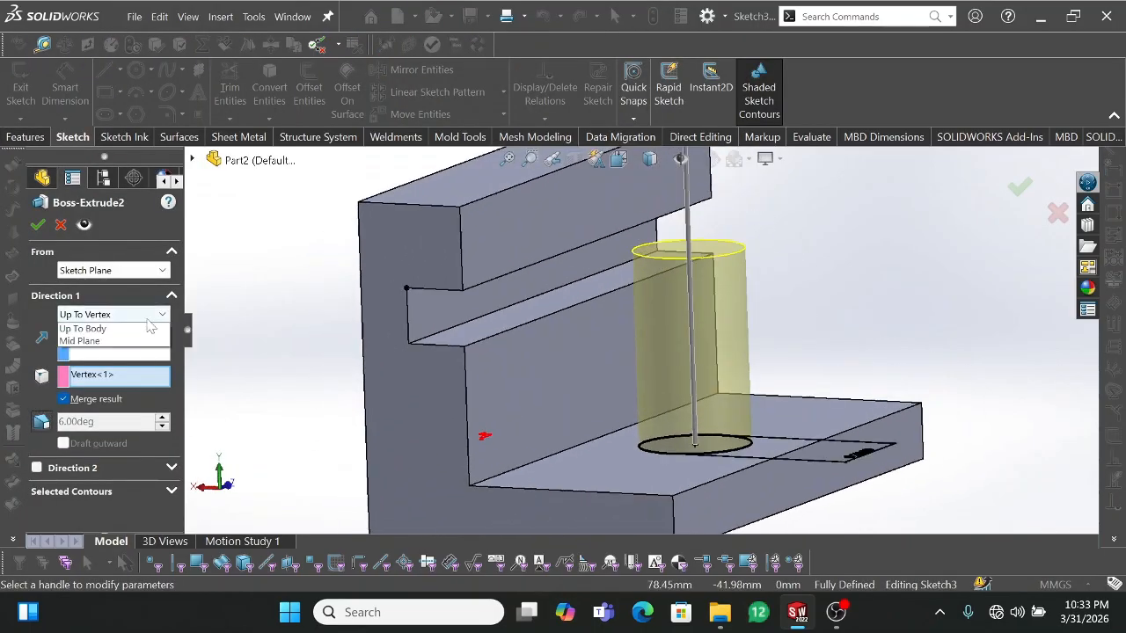
left_click(109, 367)
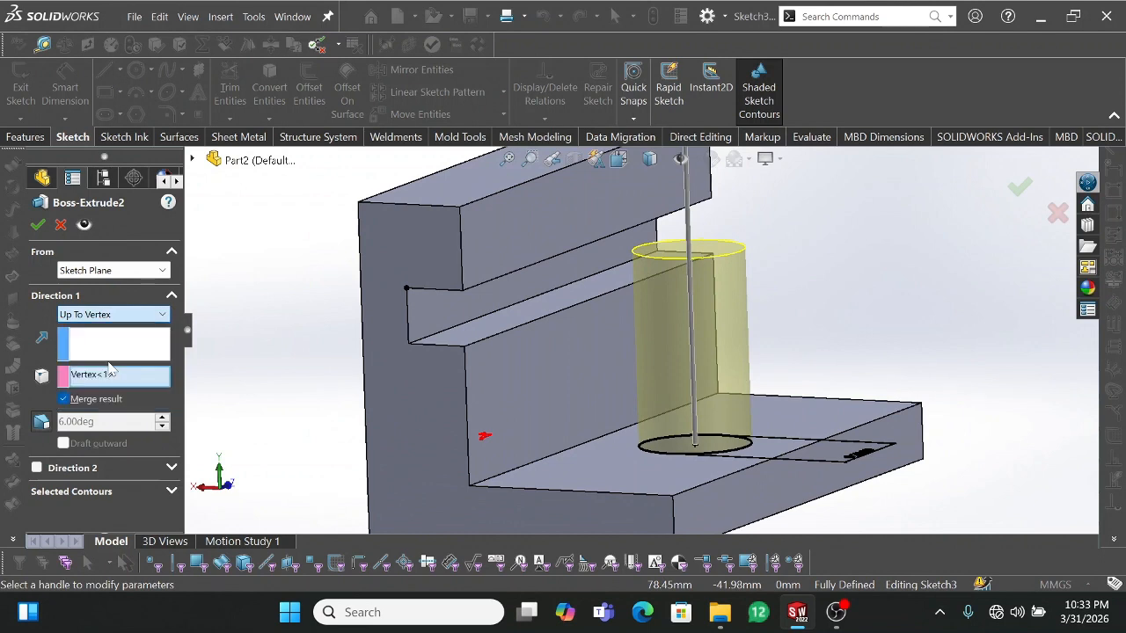
middle_click_drag(333, 344, 197, 381)
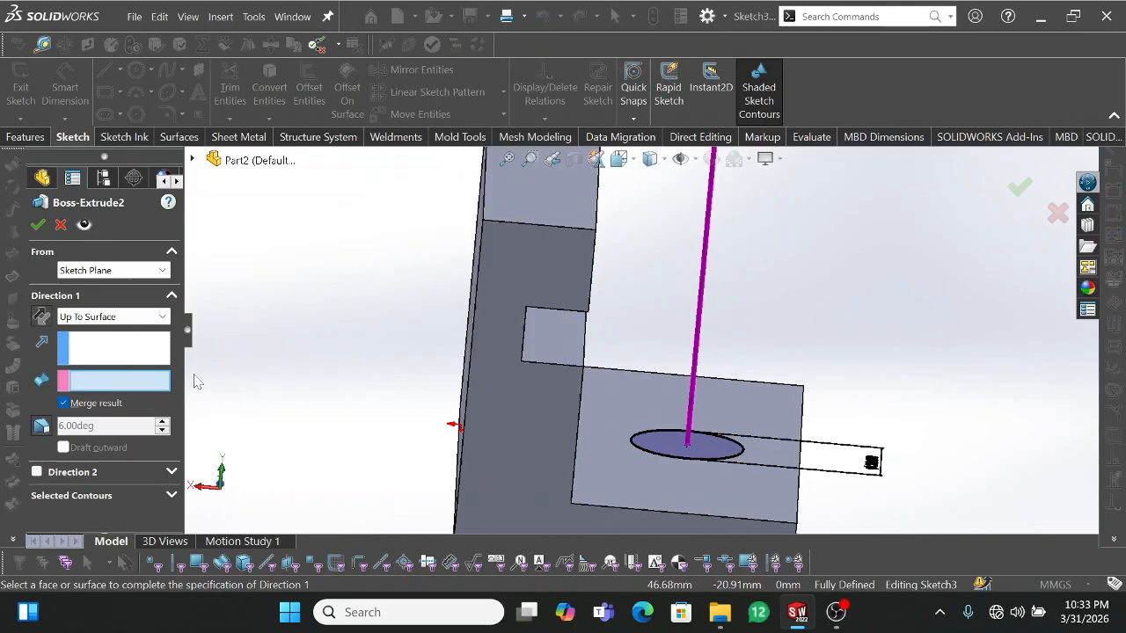
left_click(133, 389)
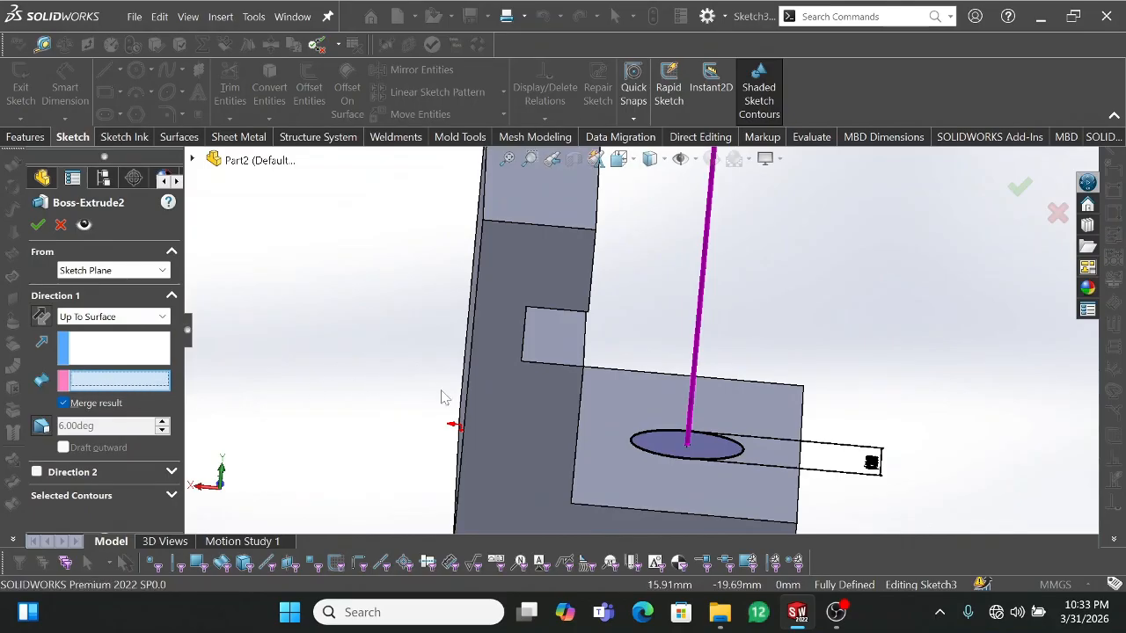
left_click(549, 347)
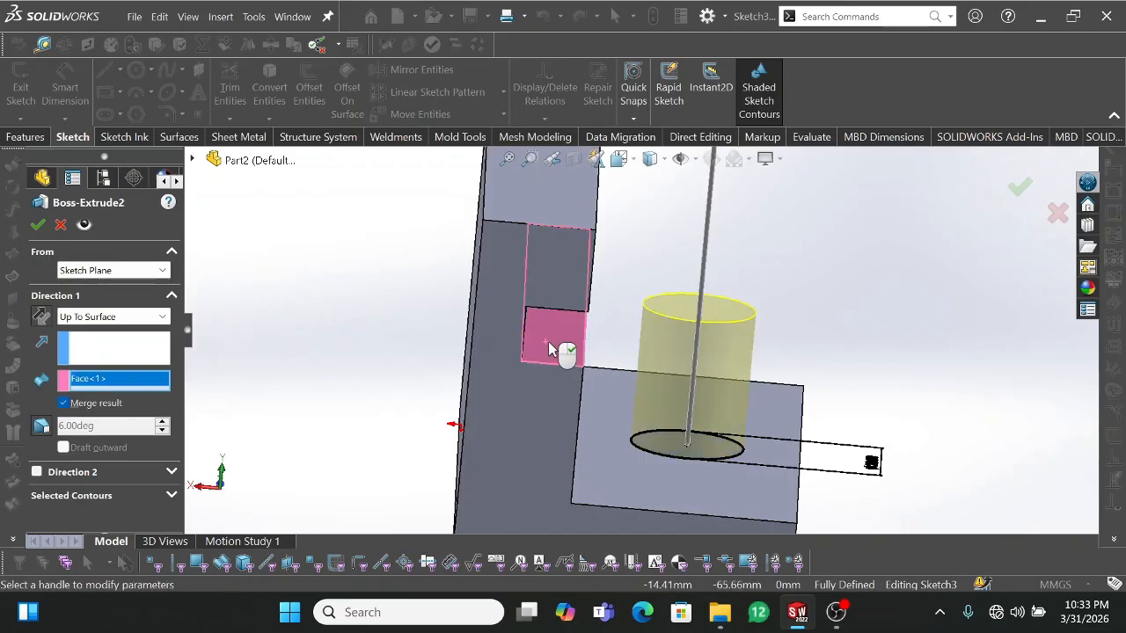
Step: Try the notch's upper face and the upright wall's top face in turn as the extrusion's end surface
middle_click_drag(812, 306, 850, 189)
scroll(850, 189, "up", 4)
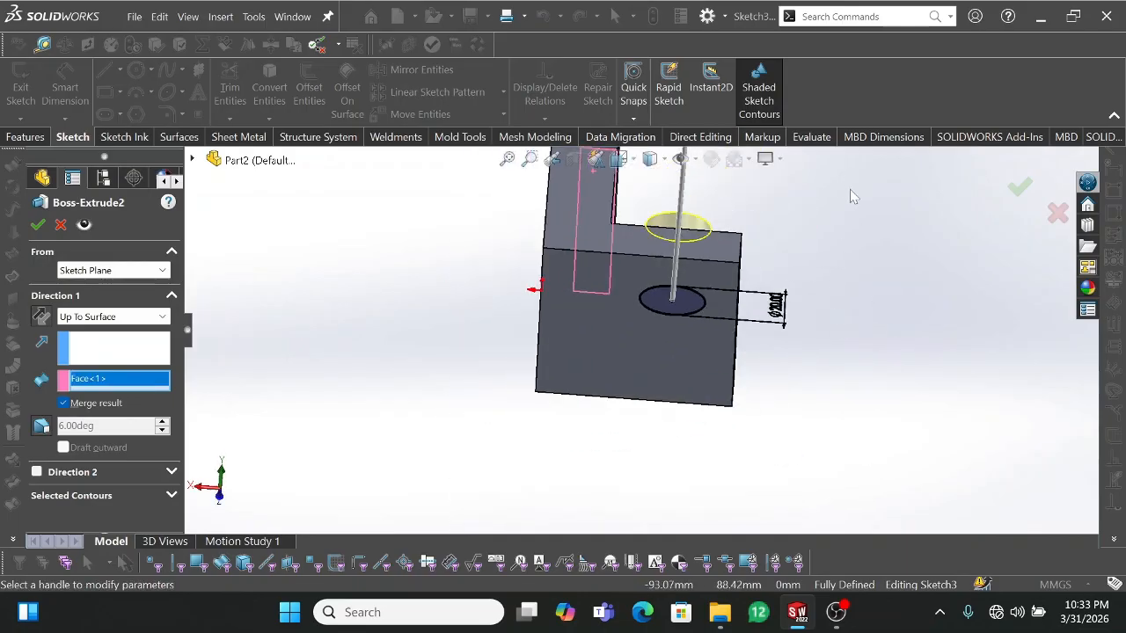
scroll(666, 220, "down", 5)
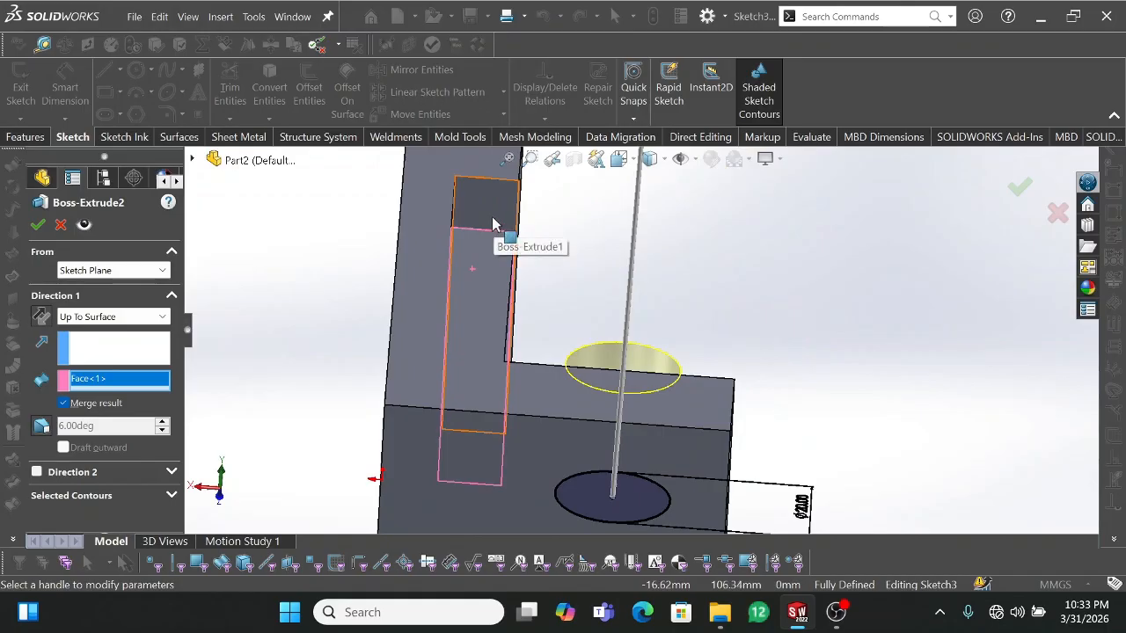
left_click(488, 211)
middle_click_drag(546, 227, 536, 352)
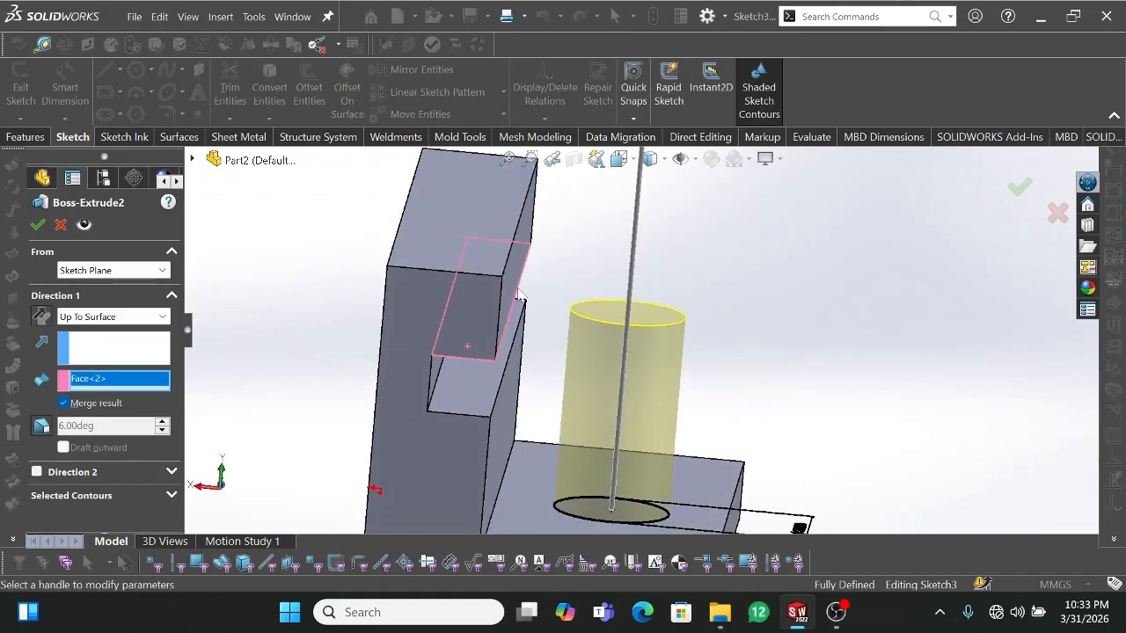
left_click(473, 247)
middle_click_drag(473, 247, 519, 242)
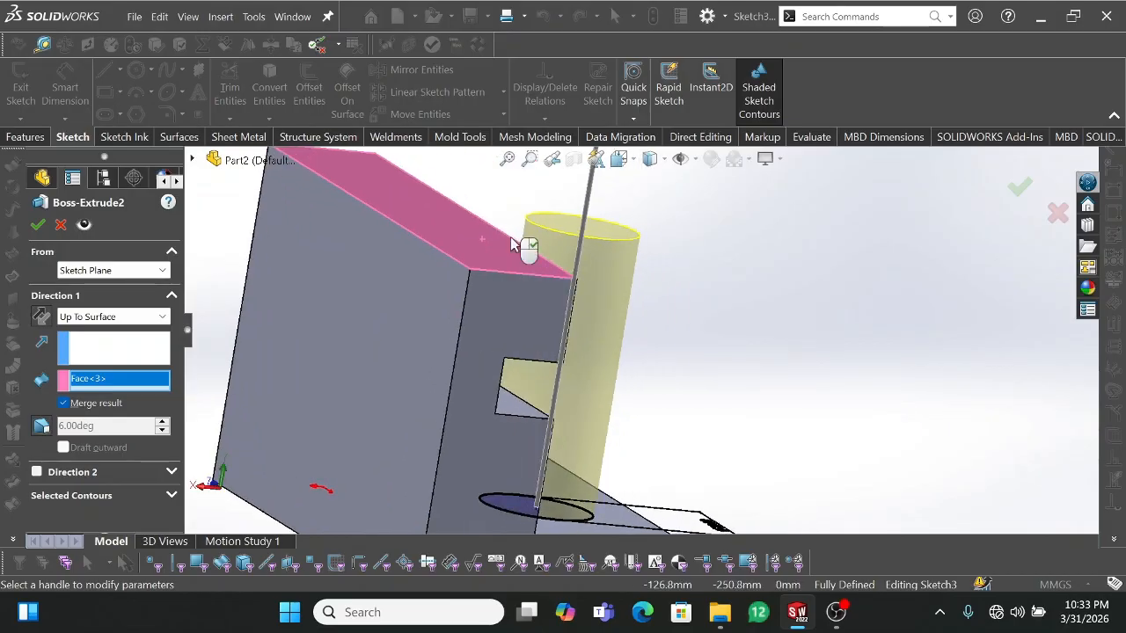
Step: Try the upright wall's tall outer face, then the underside of the base, as the extrusion's end surface
left_click(431, 343)
middle_click_drag(430, 343, 607, 448)
left_click(422, 331)
scroll(422, 332, "up", 4)
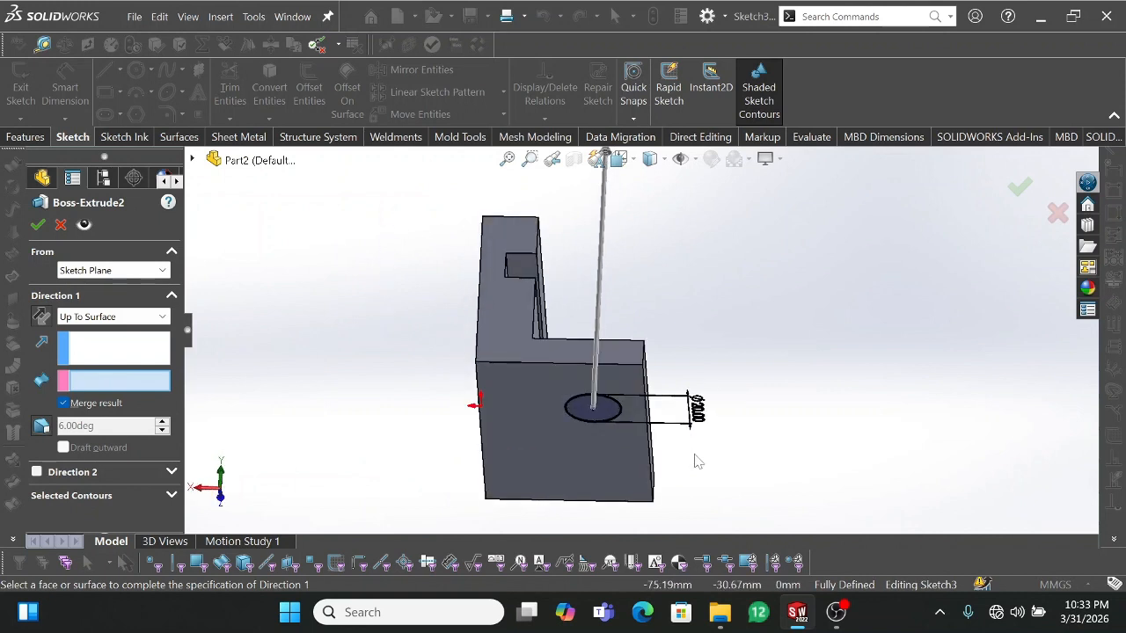
left_click(595, 443)
middle_click_drag(655, 399, 572, 431)
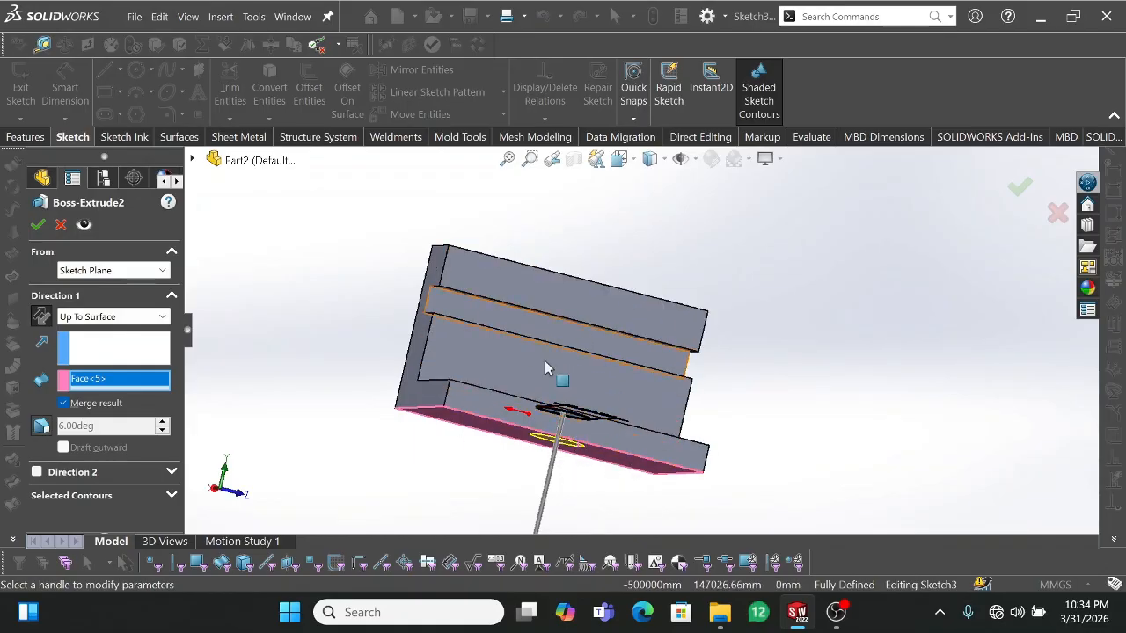
middle_click_drag(576, 440, 615, 513)
middle_click_drag(515, 374, 535, 283)
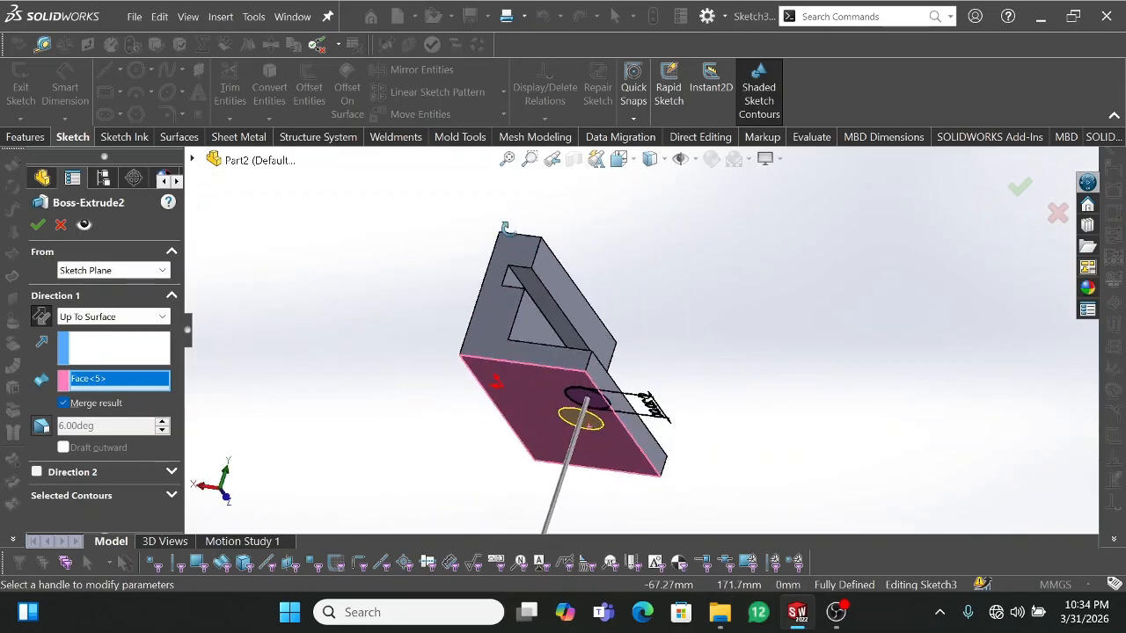
Step: End the cylinder's extrusion at the notch's upper face, accept the change and view the part from the back
left_click(537, 298)
middle_click_drag(677, 270, 702, 398)
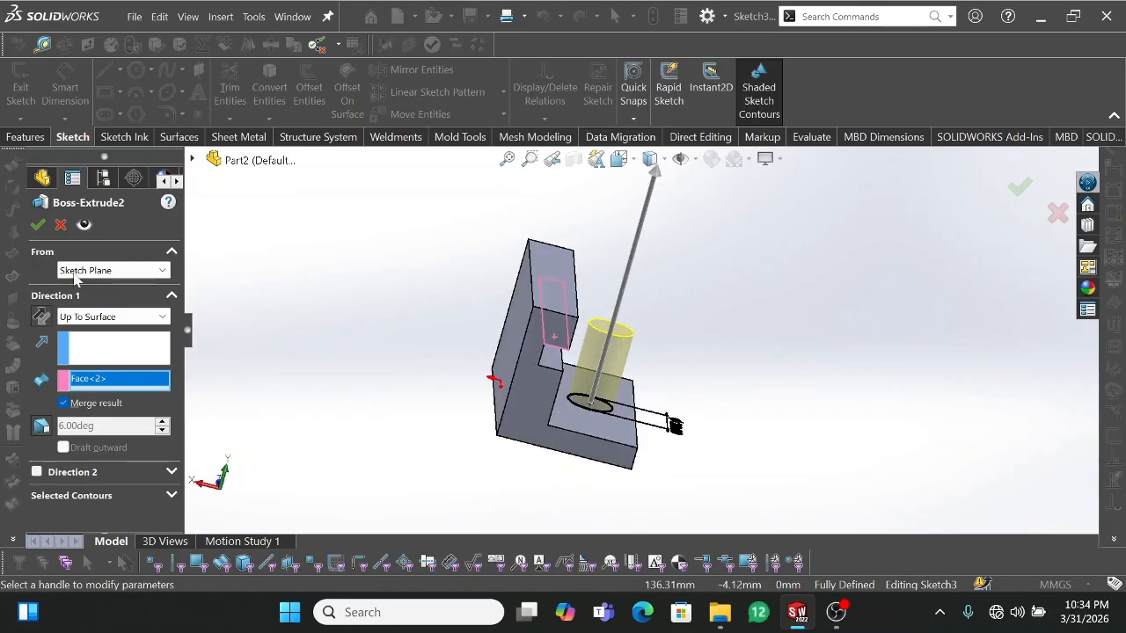
left_click(38, 224)
key("space")
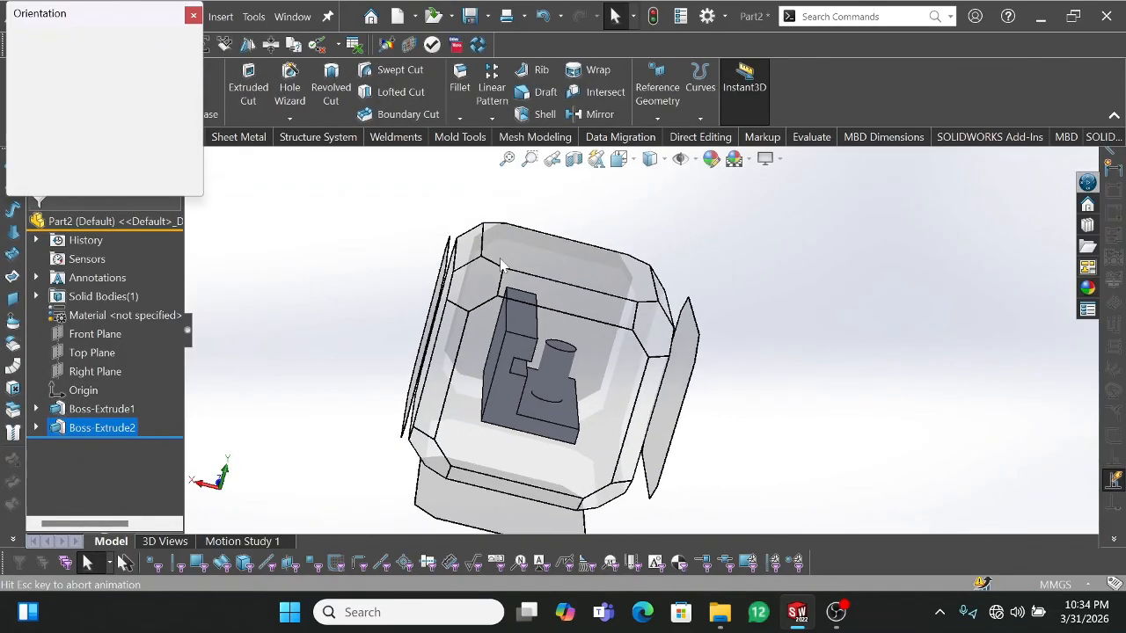
left_click(527, 416)
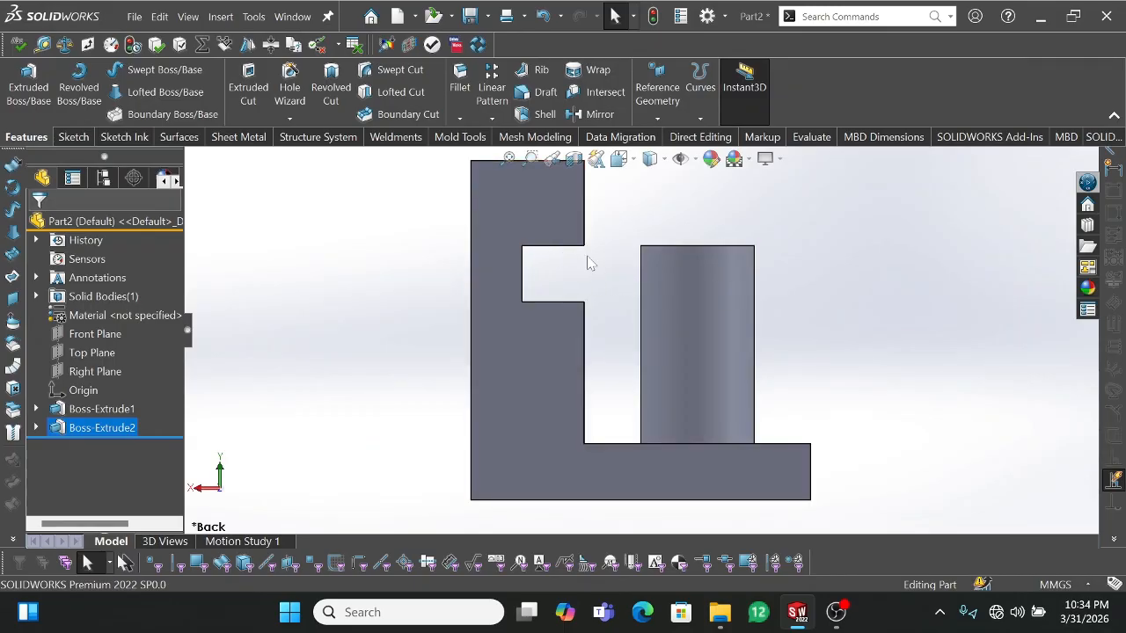
Step: Edit the cylinder's extrusion and set its end condition to Offset From Surface, using the notch's upper face as the reference
left_click(110, 428)
left_click(131, 377)
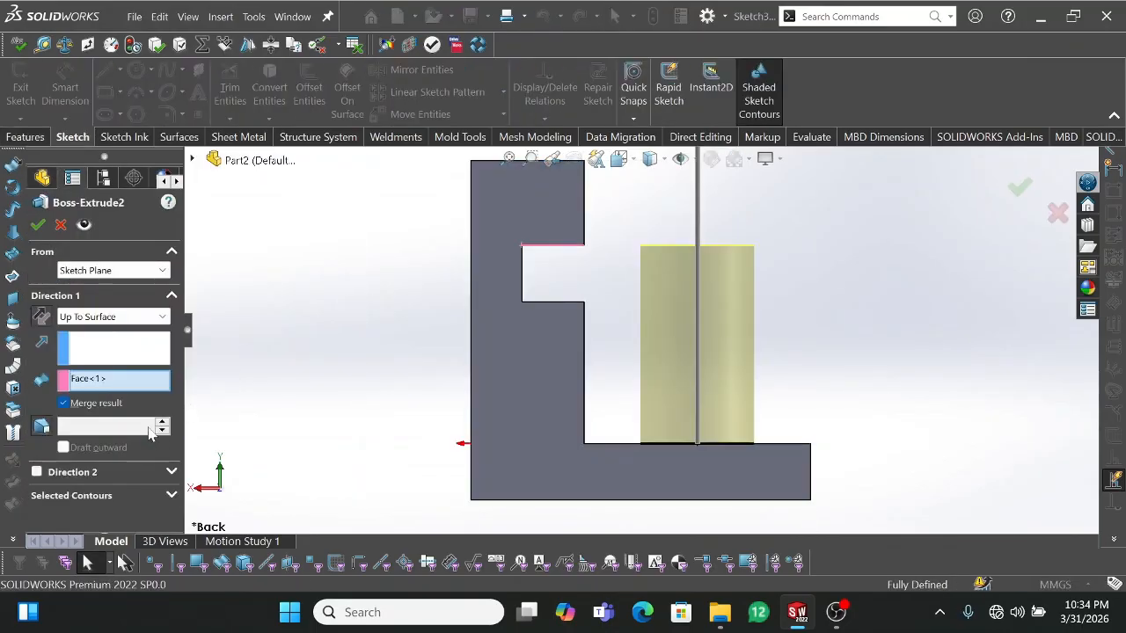
left_click(158, 317)
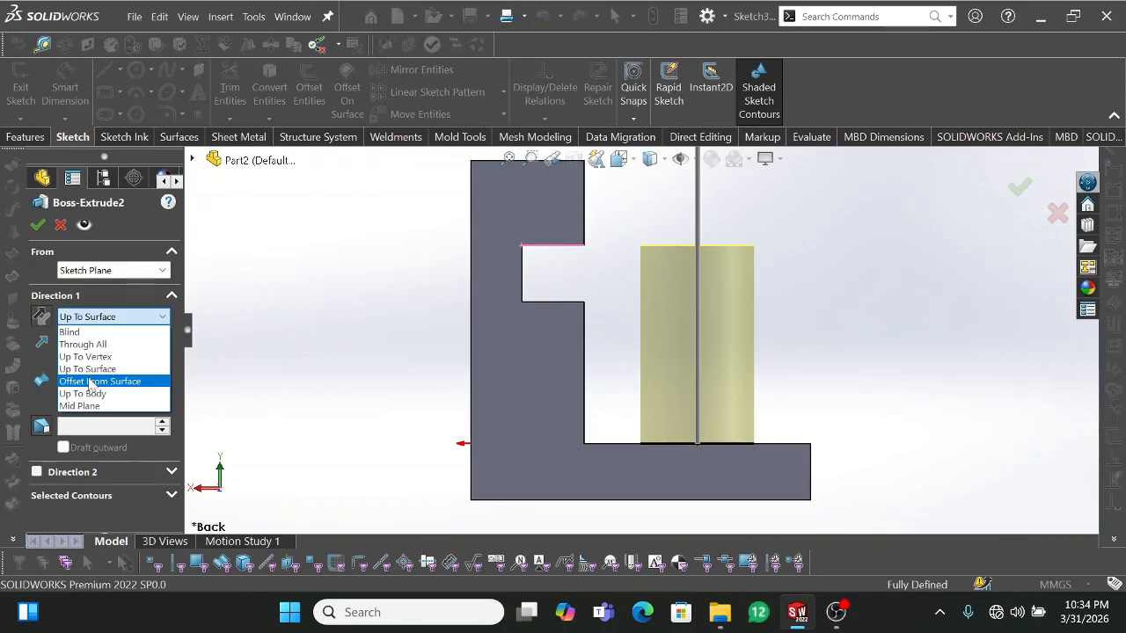
left_click(91, 382)
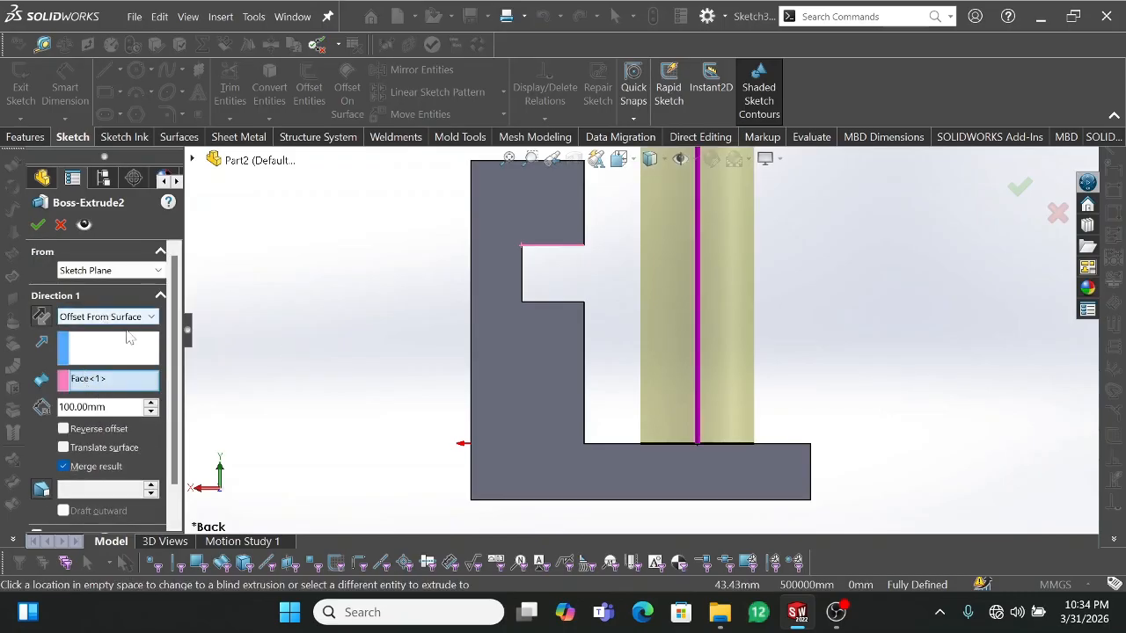
scroll(641, 334, "up", 4)
scroll(588, 308, "down", 2)
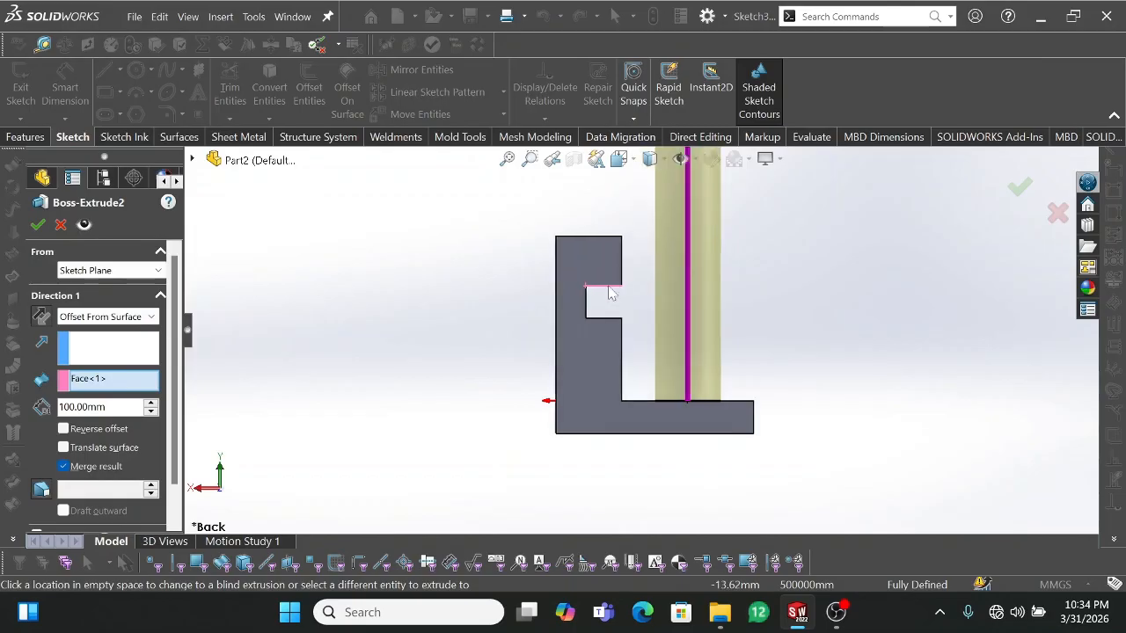
middle_click_drag(610, 272, 636, 290)
left_click(588, 256)
left_click(588, 257)
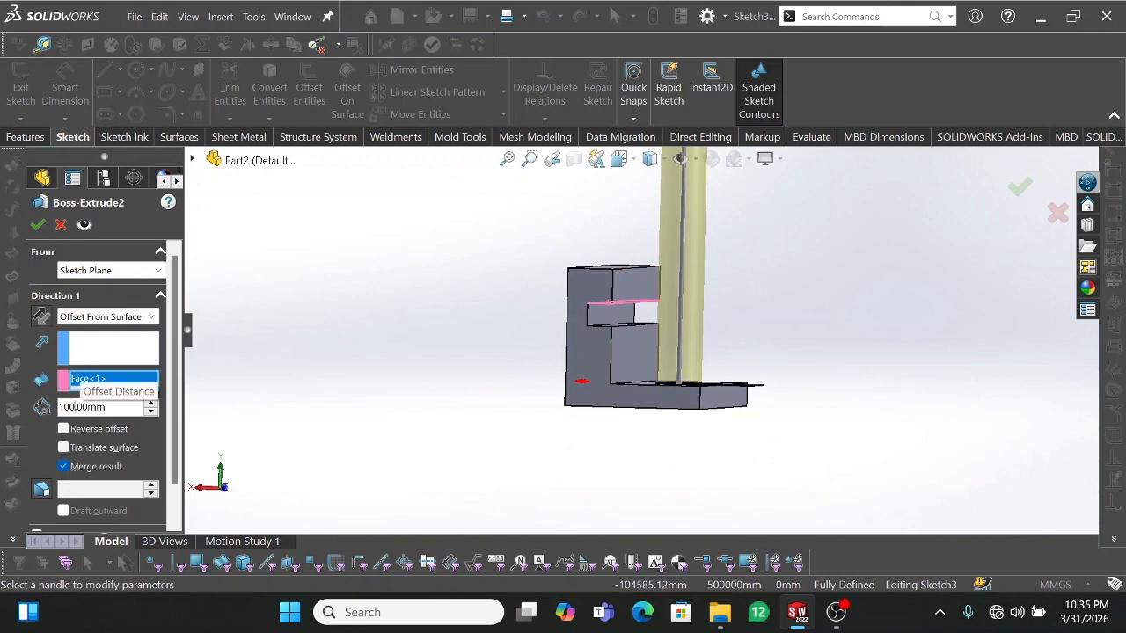
Step: Set the offset distance to 10 mm and check the cylinder's preview against the notch from the back
key("BackSpace")
key("BackSpace")
key("BackSpace")
type("10")
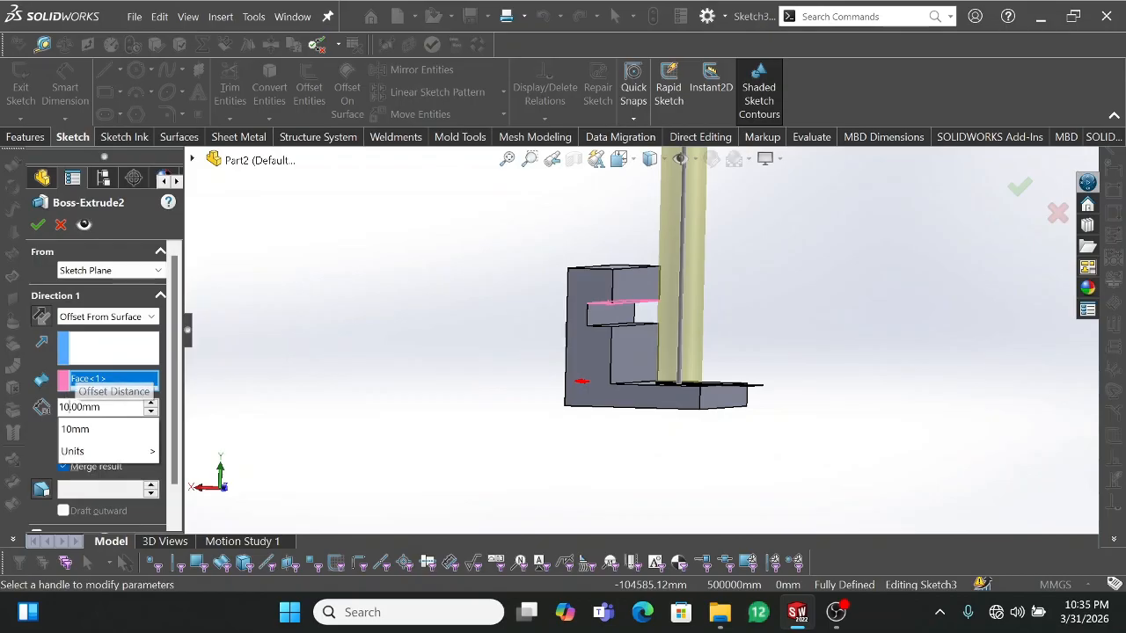
key("Return")
middle_click_drag(403, 296, 668, 326)
scroll(719, 326, "down", 3)
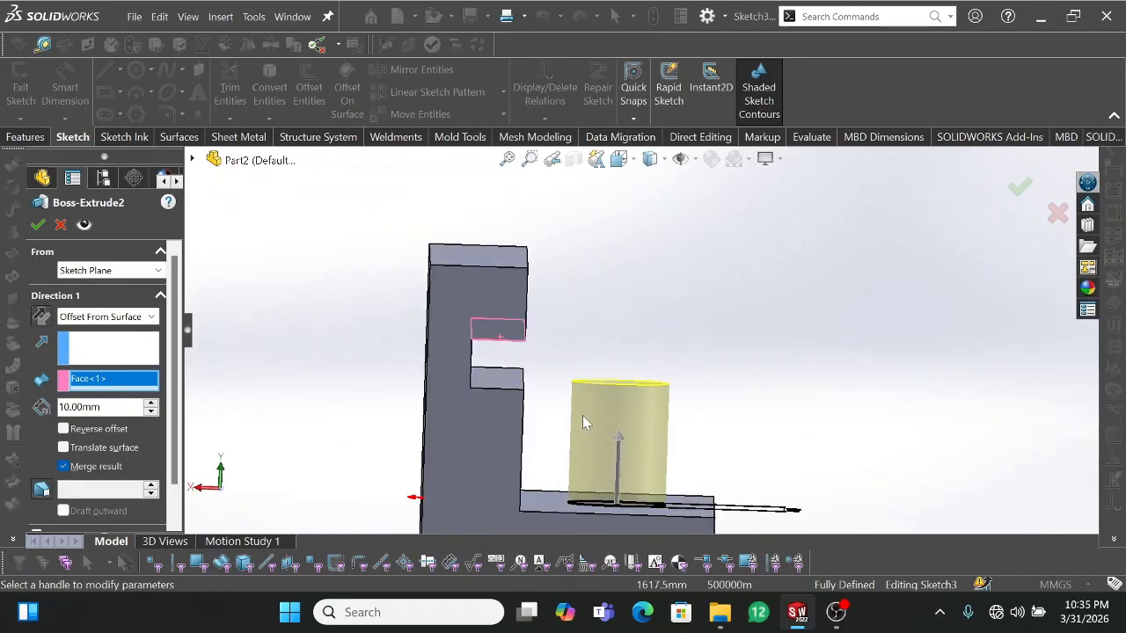
middle_click_drag(610, 337, 606, 317)
key("space")
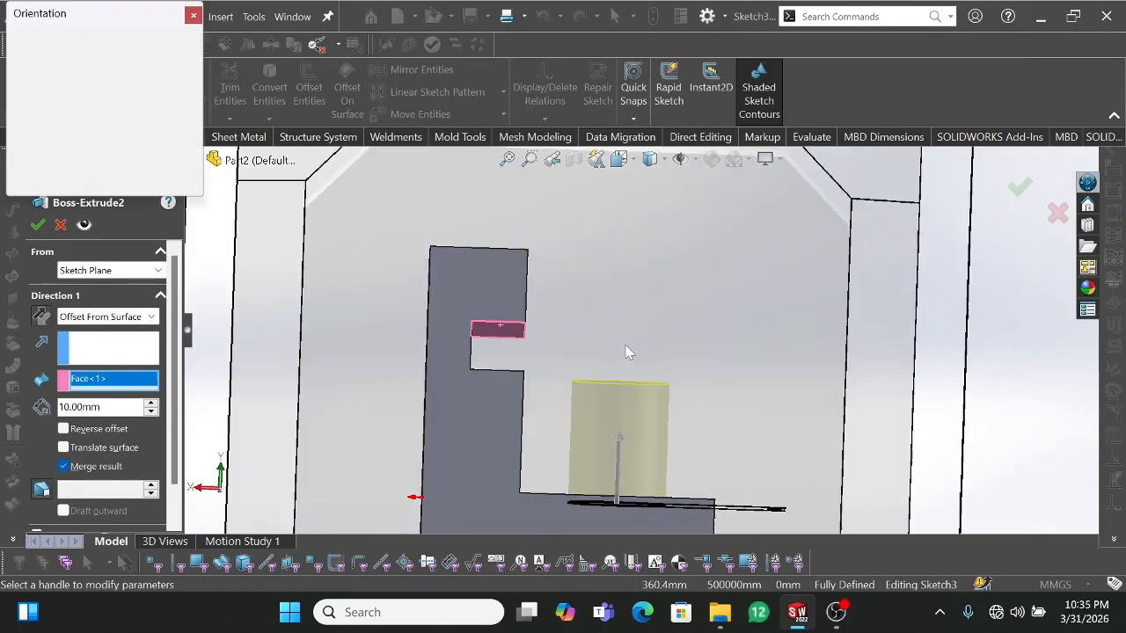
left_click(552, 361)
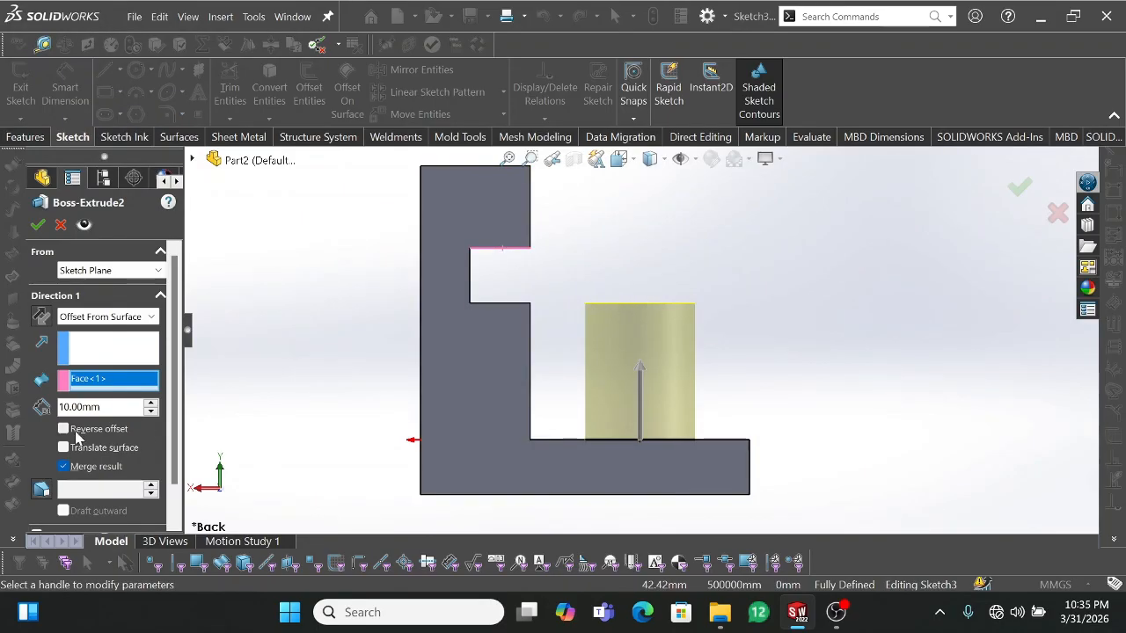
Step: Raise the offset distance to 20 mm and reverse the offset so it is measured beyond the notch's upper face
left_click(151, 407)
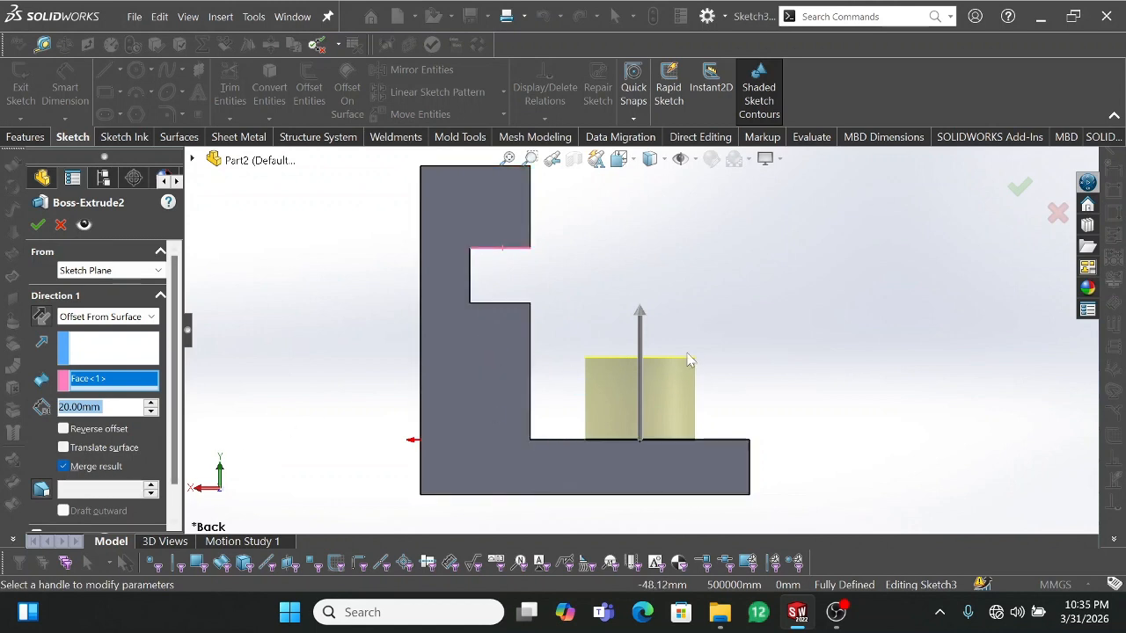
scroll(689, 359, "up", 3)
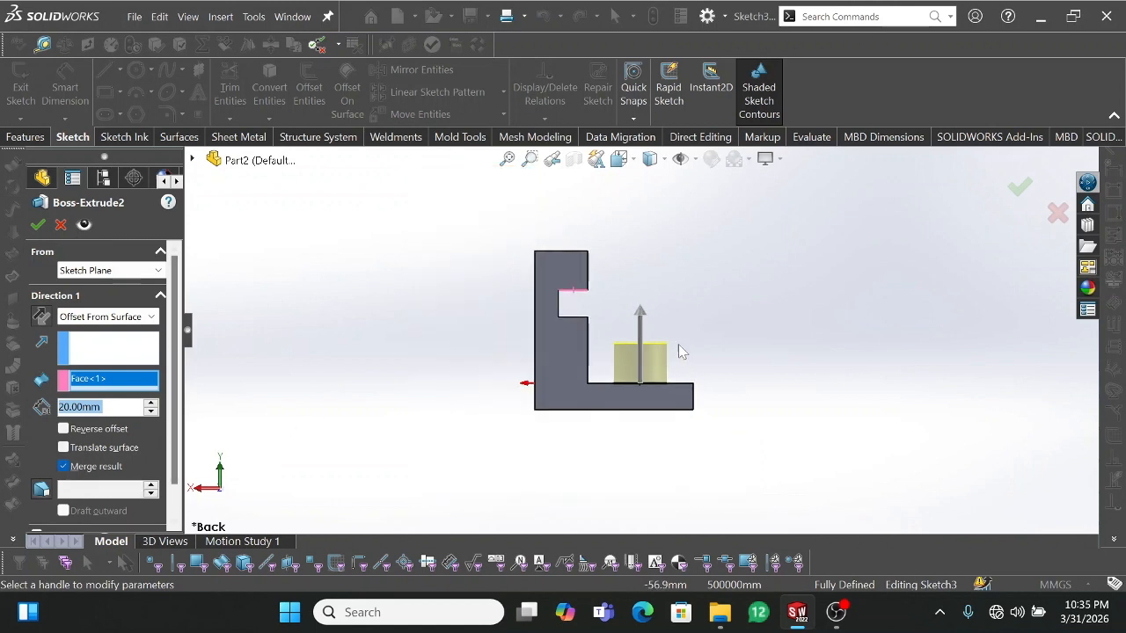
left_click(64, 429)
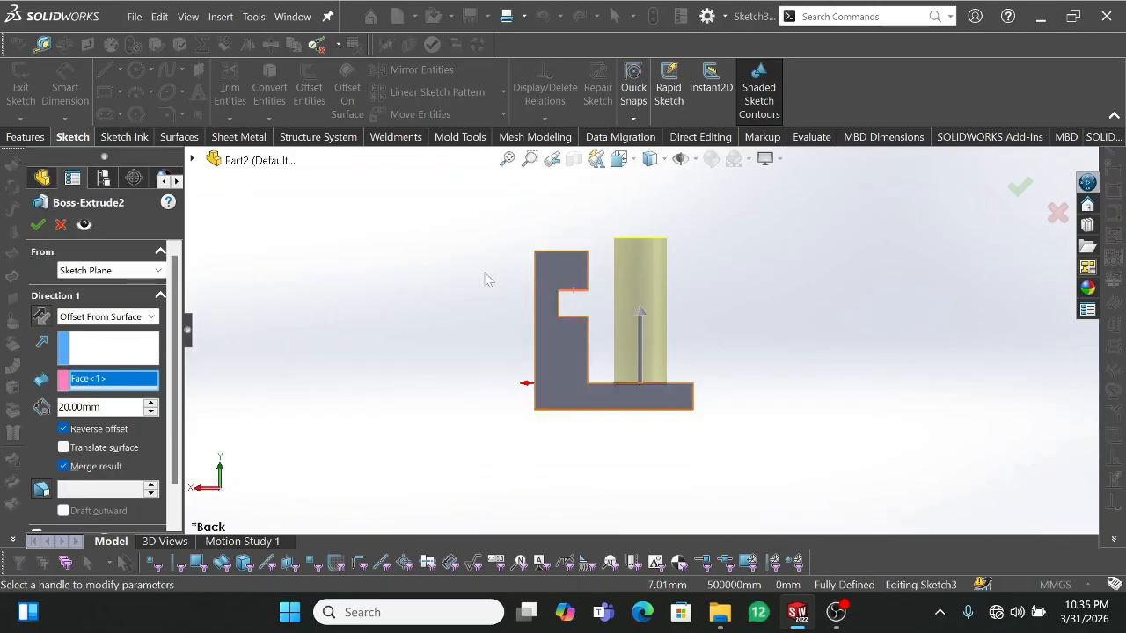
Step: Try larger reversed offsets of 30 mm and 40 mm and accept the extrusion at 40 mm
left_click(151, 403)
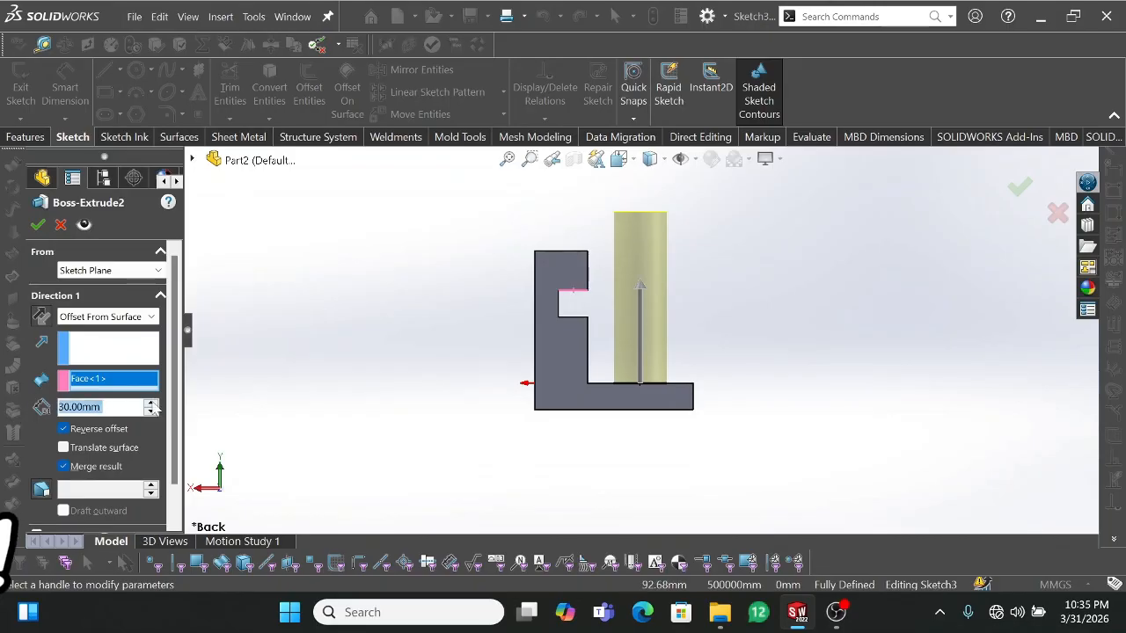
left_click(150, 403)
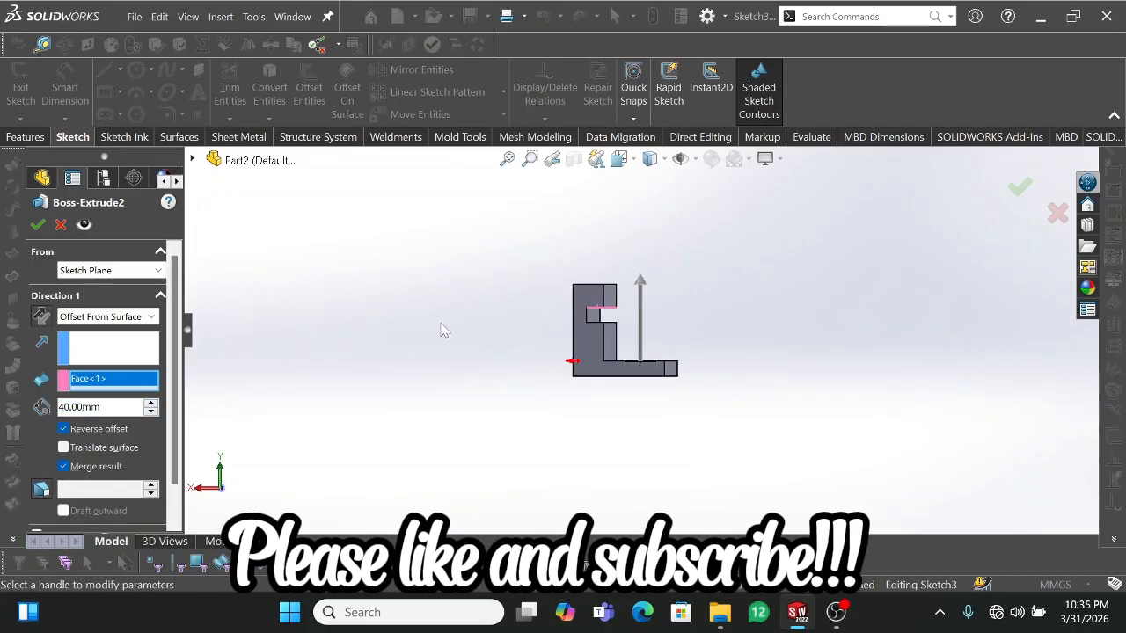
left_click(152, 412)
left_click(150, 403)
left_click(39, 227)
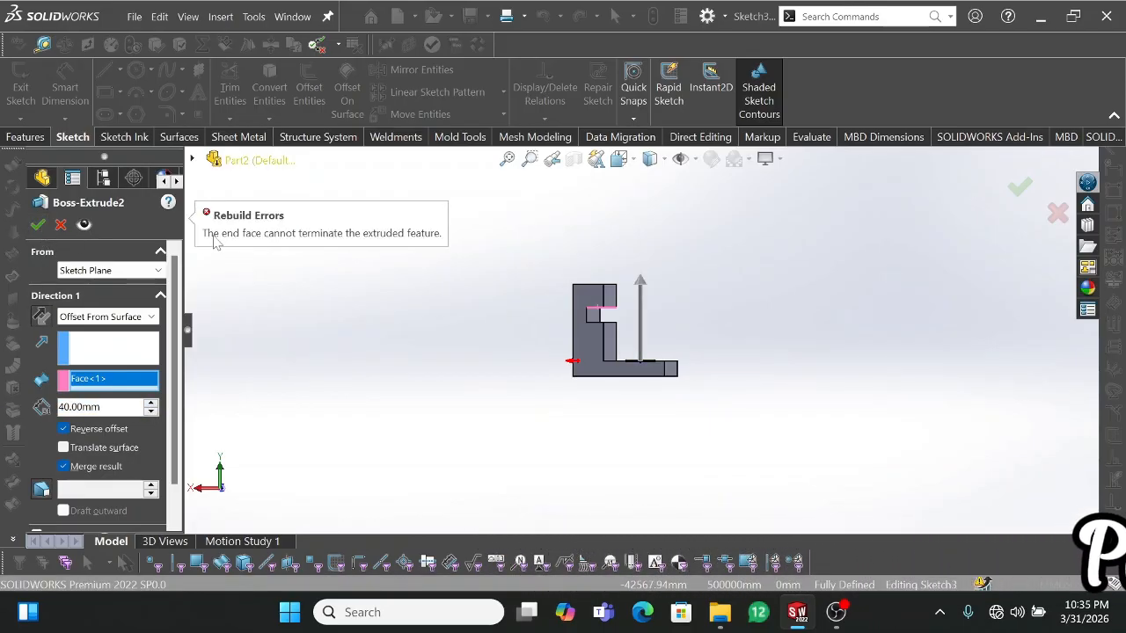
Step: Set the reversed offset distance to 30 mm, accept the extrusion and inspect the cylinder next to the upright wall
left_click(151, 412)
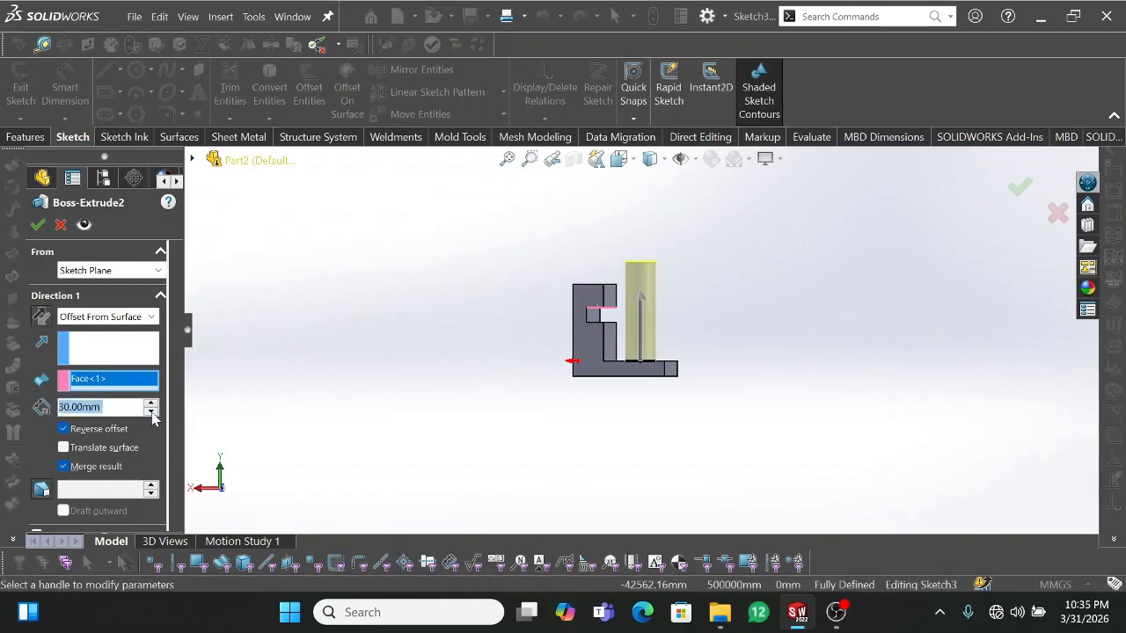
left_click(38, 226)
middle_click_drag(641, 297, 620, 341)
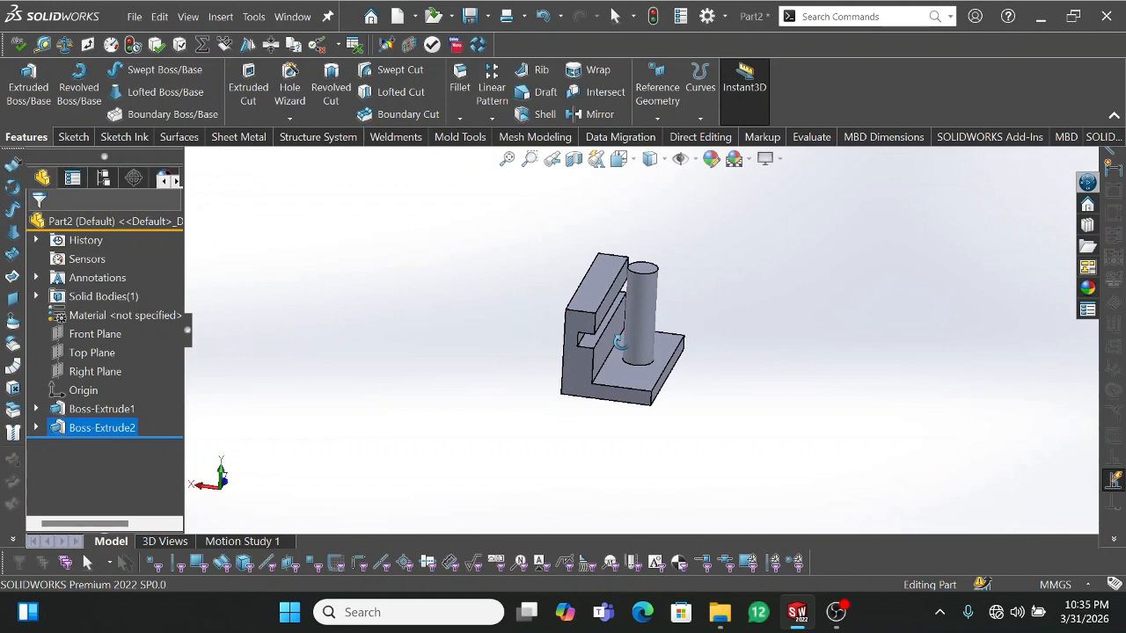
scroll(625, 341, "down", 3)
middle_click_drag(635, 286, 598, 377)
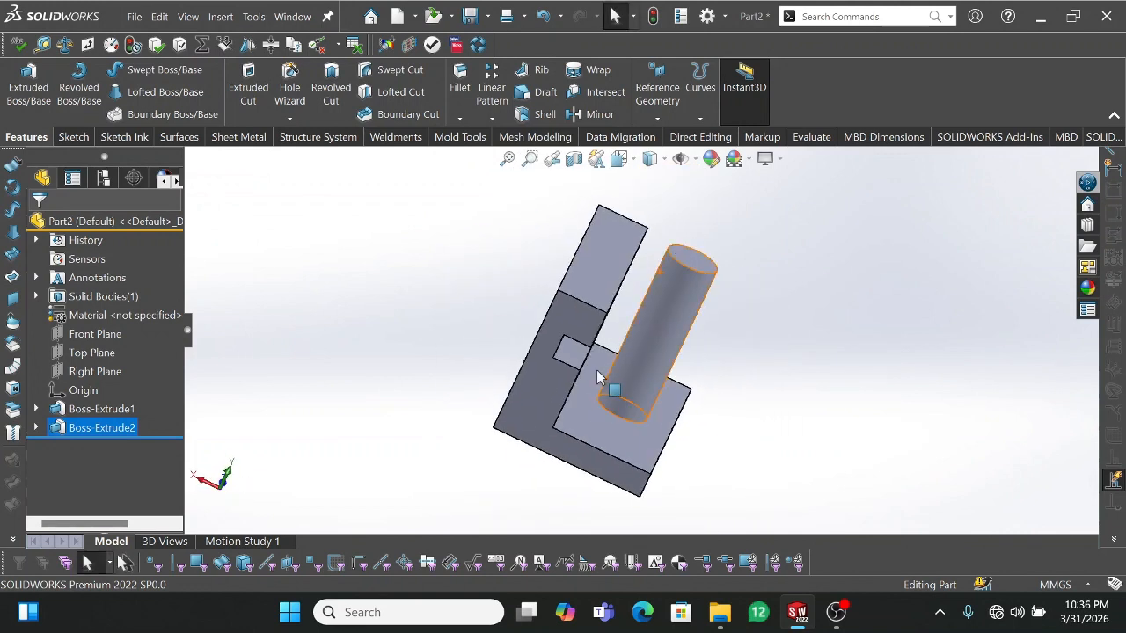
left_click(101, 428)
key("F2")
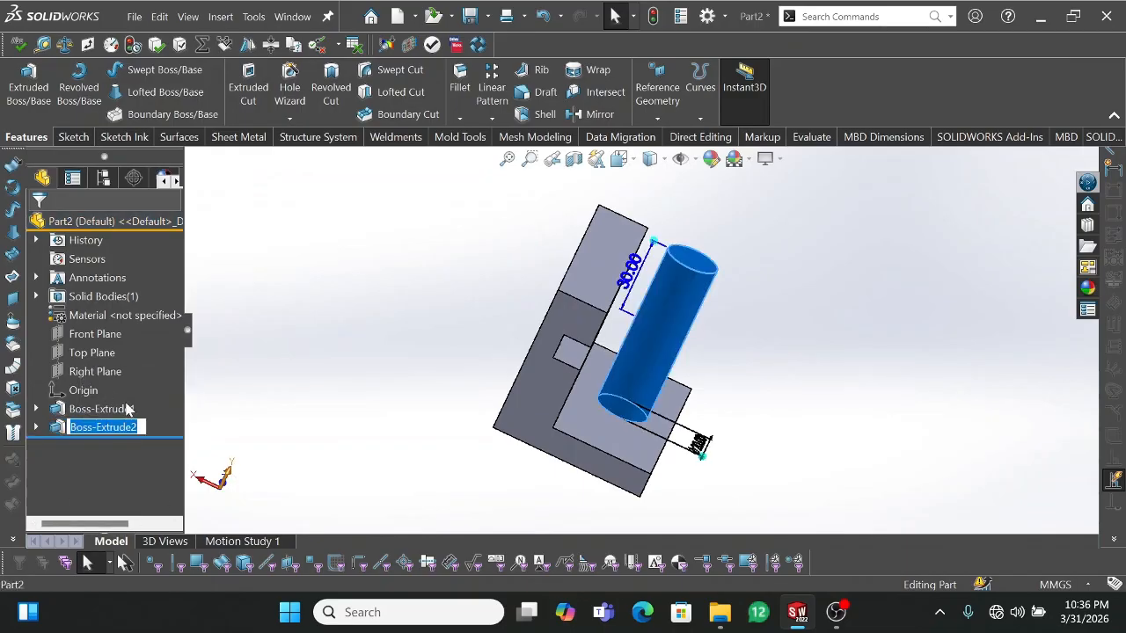
left_click(125, 406)
Step: Try Mid Plane as the cylinder extrusion's end condition, check the preview on both sides of the base and close the edit
left_click(113, 429)
left_click(125, 385)
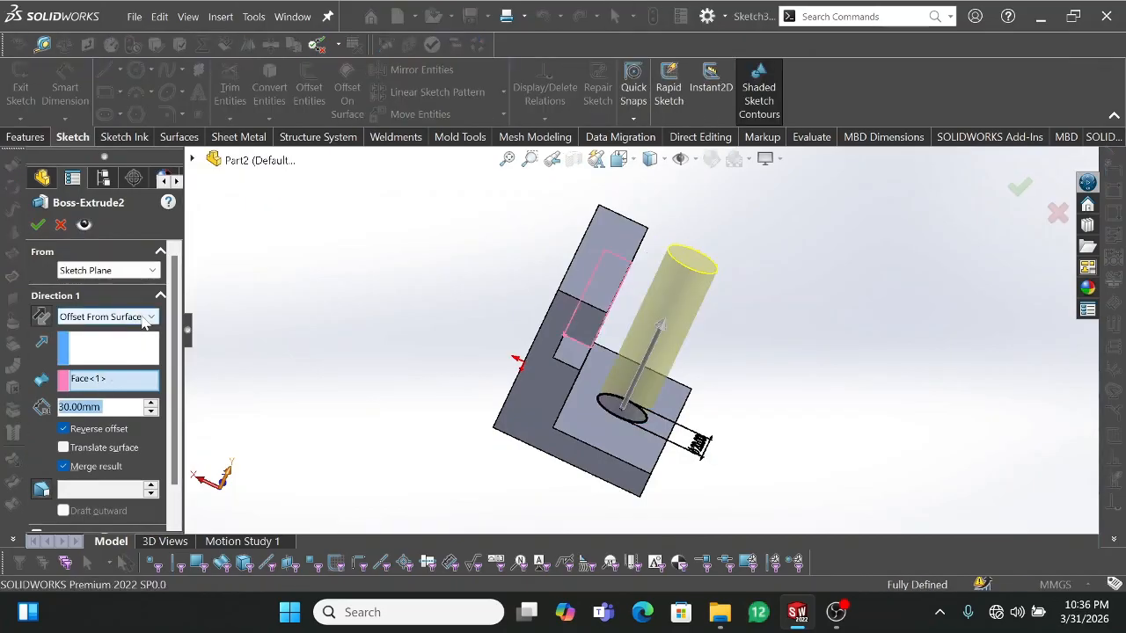
left_click(146, 321)
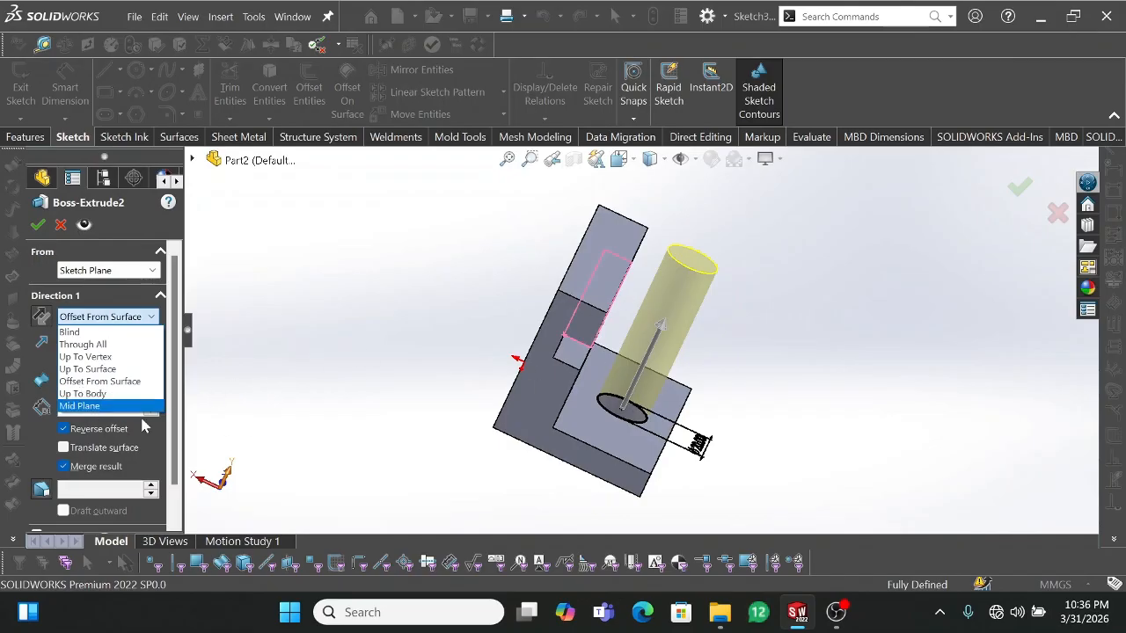
left_click(84, 408)
middle_click_drag(365, 460, 325, 154)
middle_click_drag(407, 360, 176, 284)
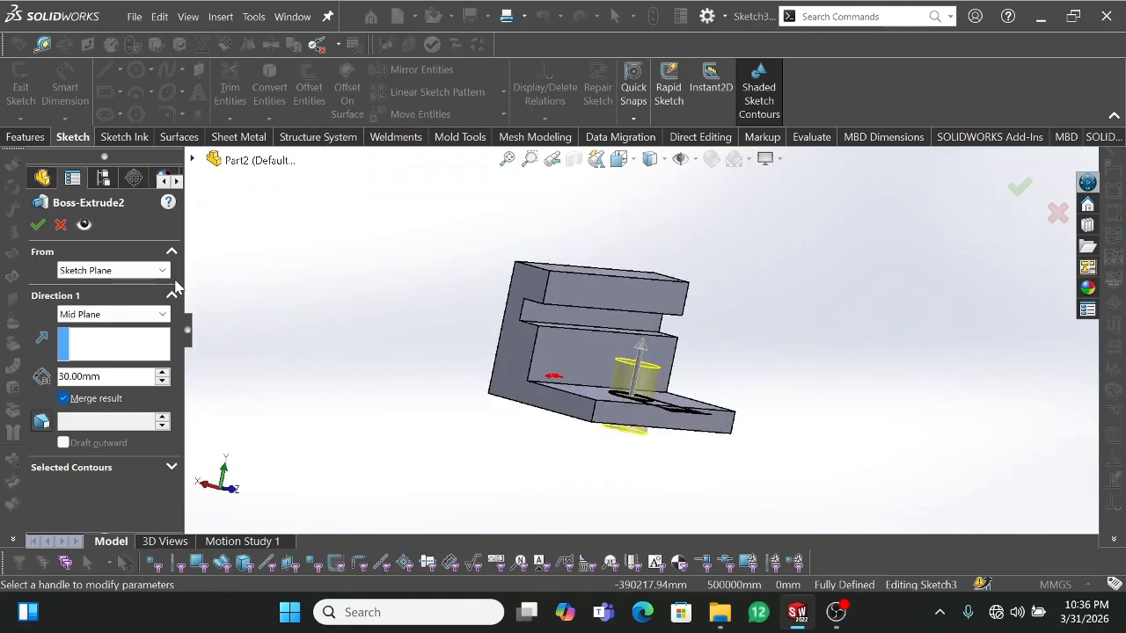
left_click(38, 225)
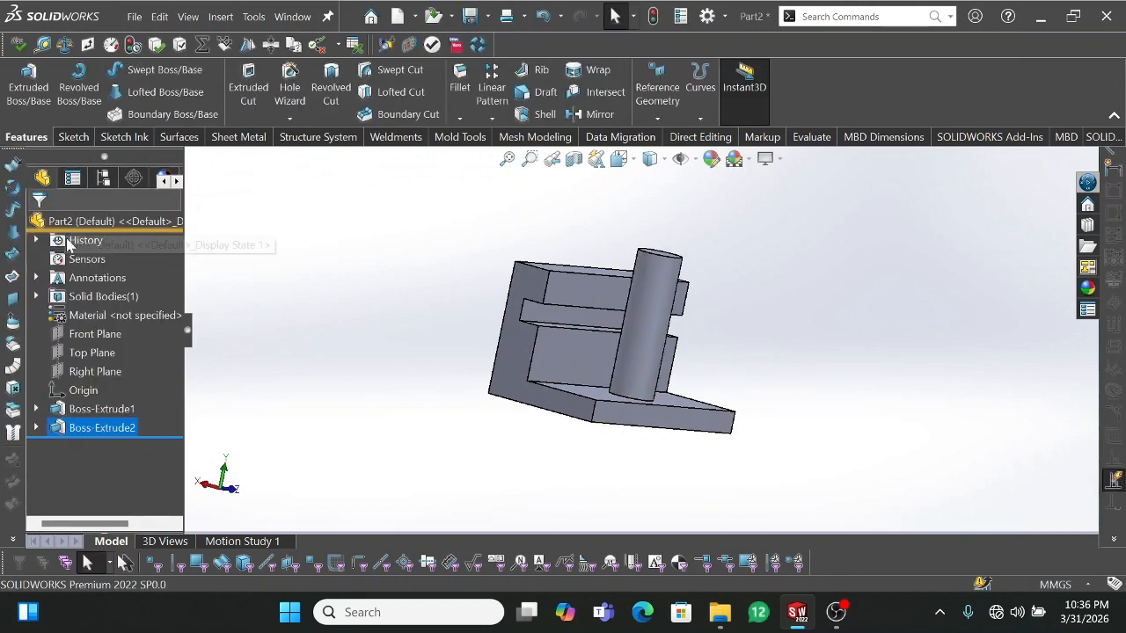
left_click(39, 428)
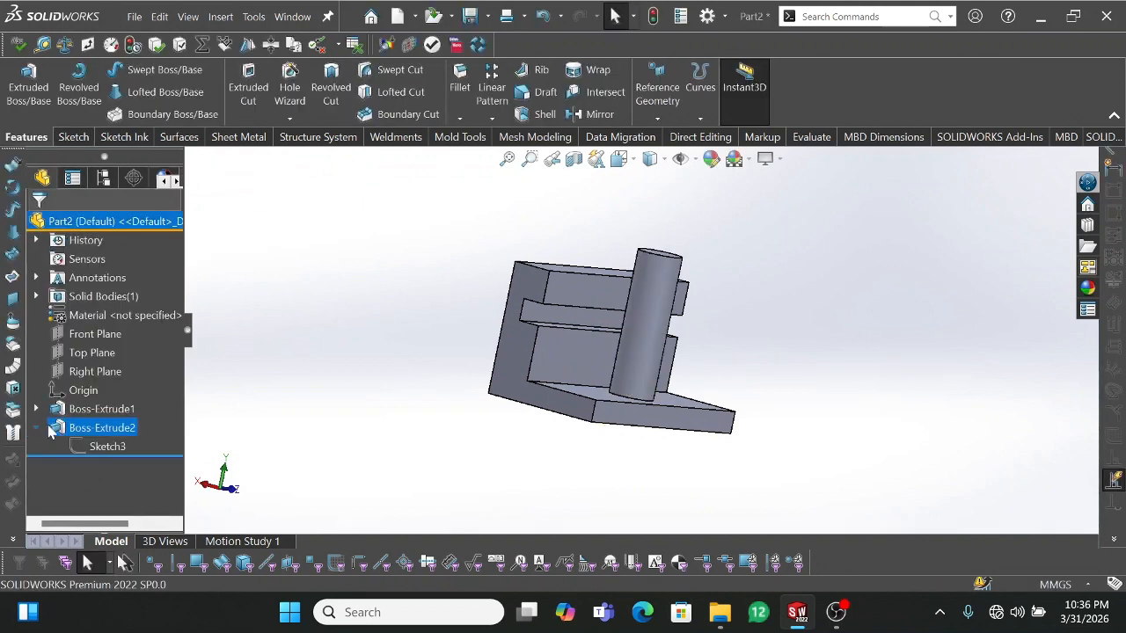
middle_click_drag(572, 324, 598, 389)
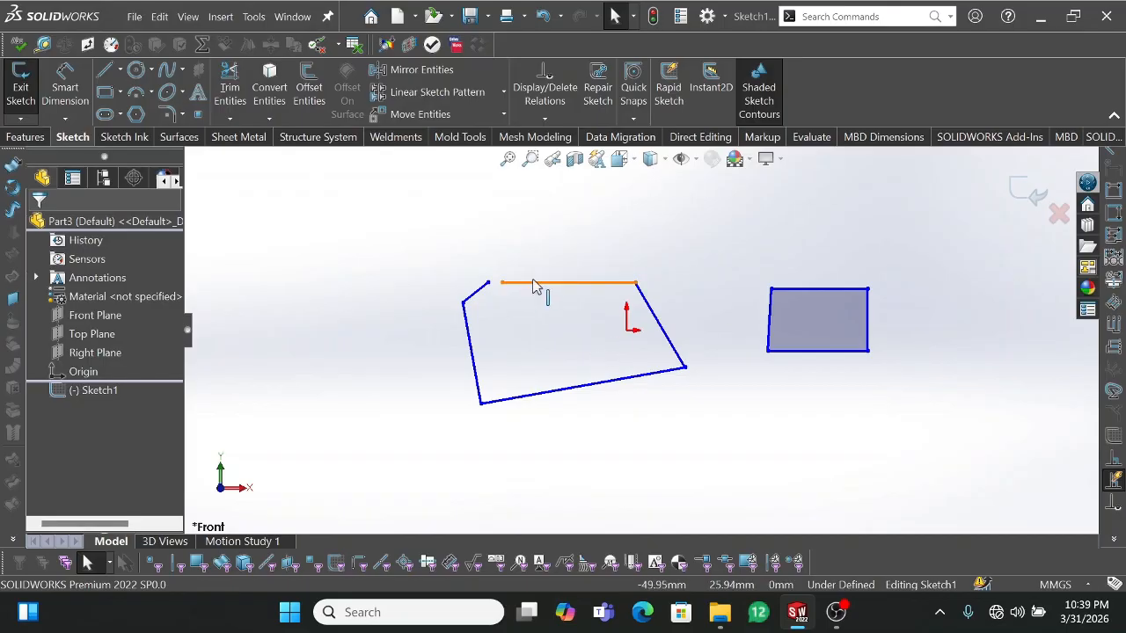
Step: Start an Extruded Boss/Base from the sketch with the closed four-sided region as contour and a Blind depth of 20 mm
left_click(546, 392)
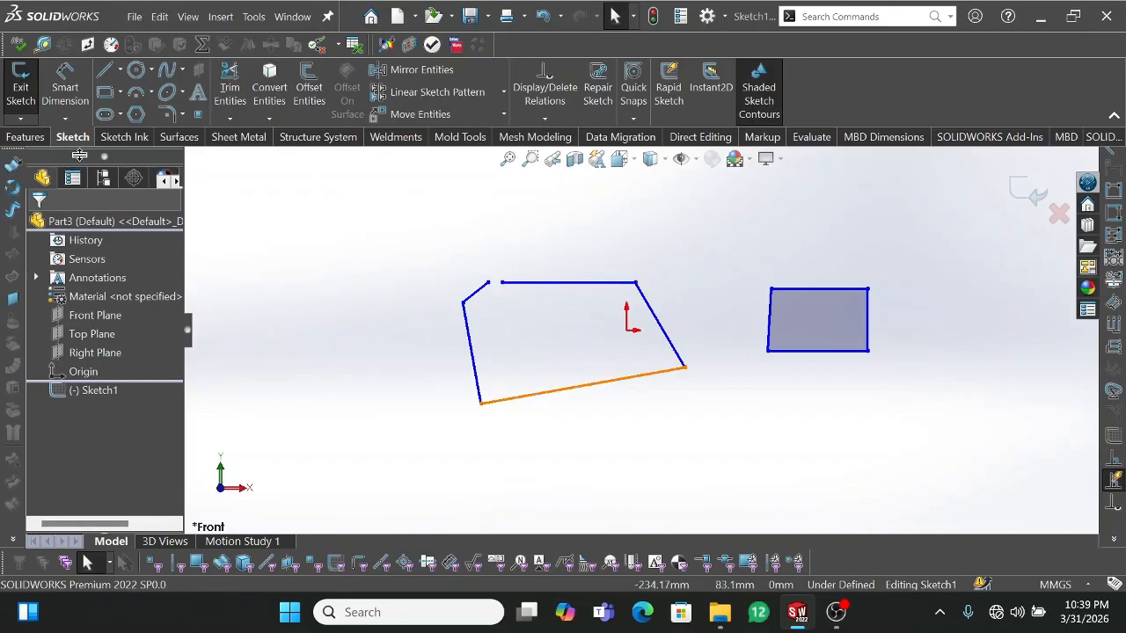
left_click(34, 139)
left_click(36, 101)
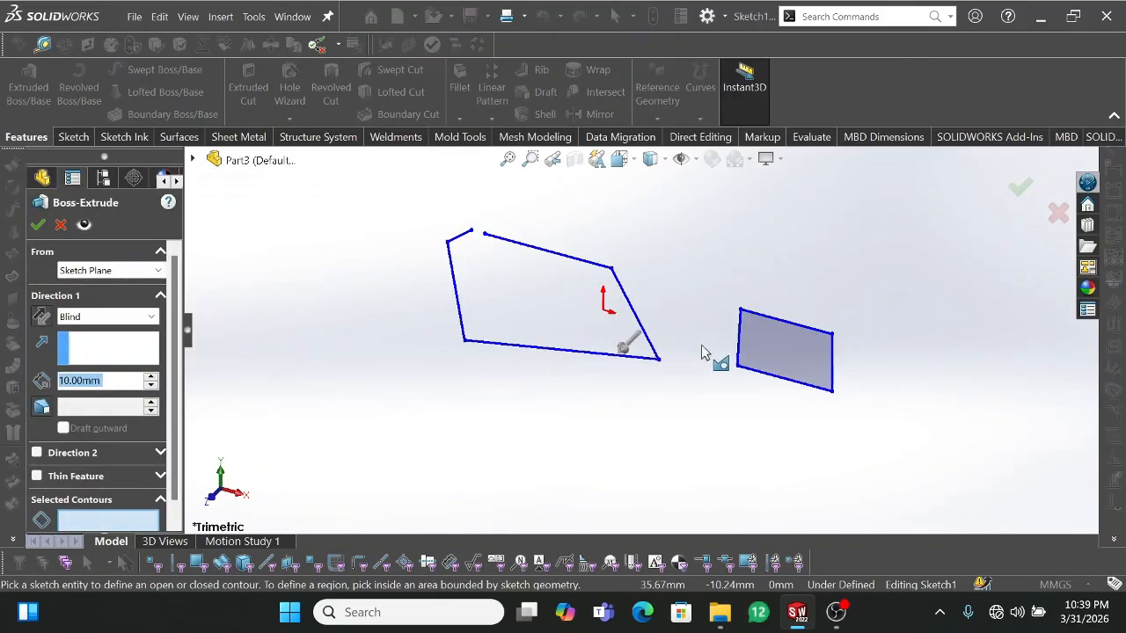
left_click(772, 355)
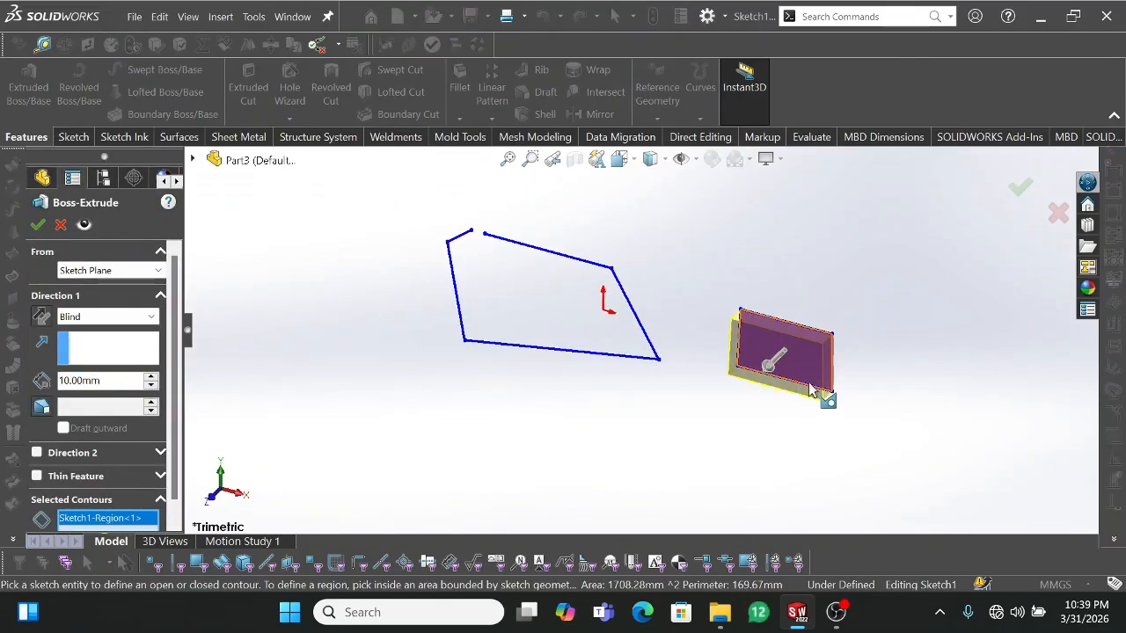
left_click(151, 375)
Step: Add the open profile to the extrusion as a thin-feature contour, and deselect and reselect the closed four-sided region
left_click(476, 338)
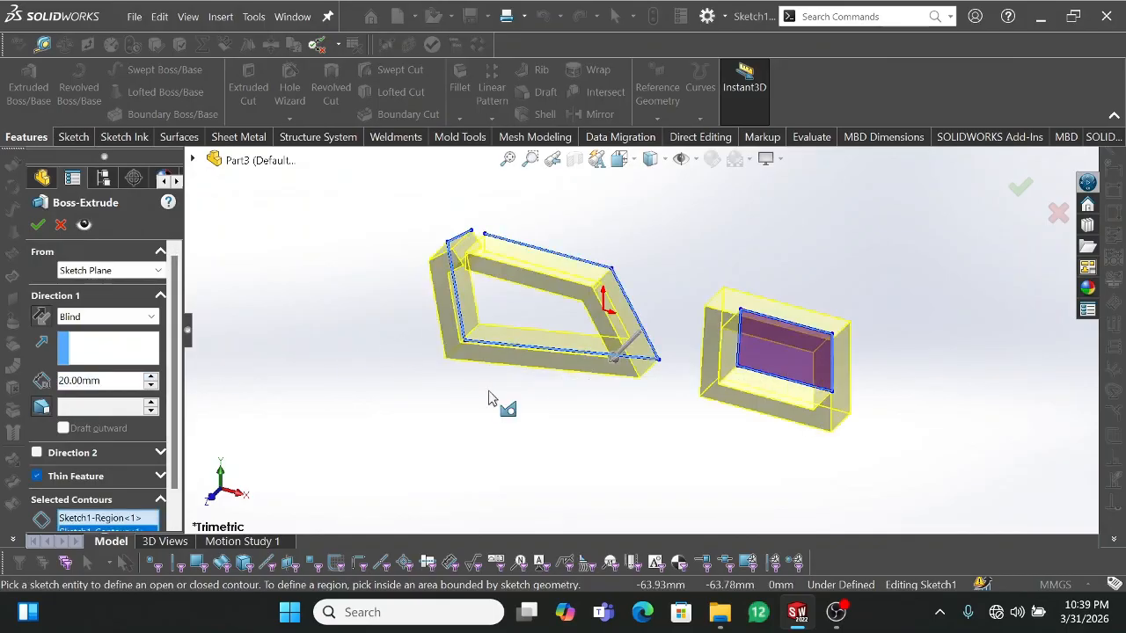
middle_click_drag(495, 395, 495, 320)
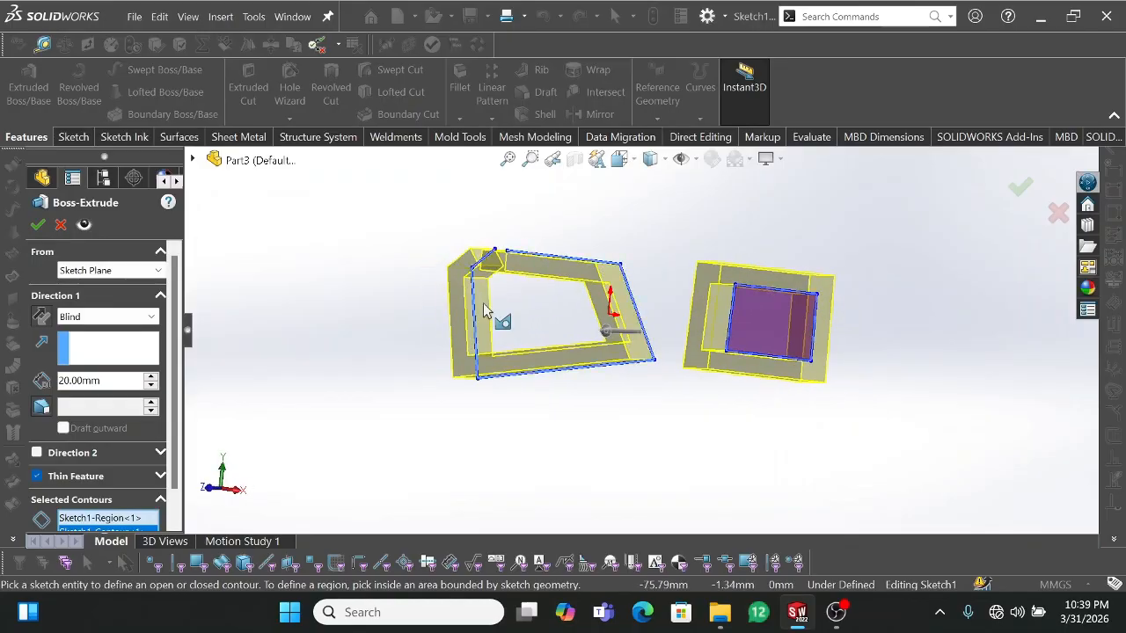
left_click(760, 331)
left_click(792, 329)
middle_click_drag(728, 437, 765, 443)
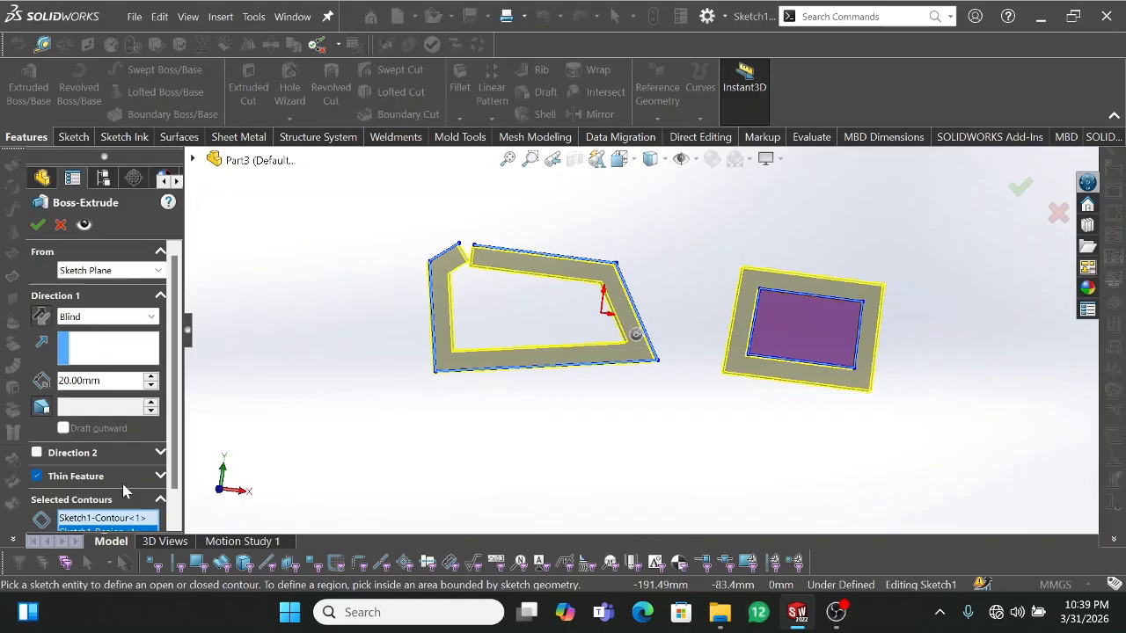
Step: Try Two-Direction as the extrusion's thin-feature type and inspect the wall preview on both sides of the open profile and the closed region
left_click_drag(172, 466, 173, 490)
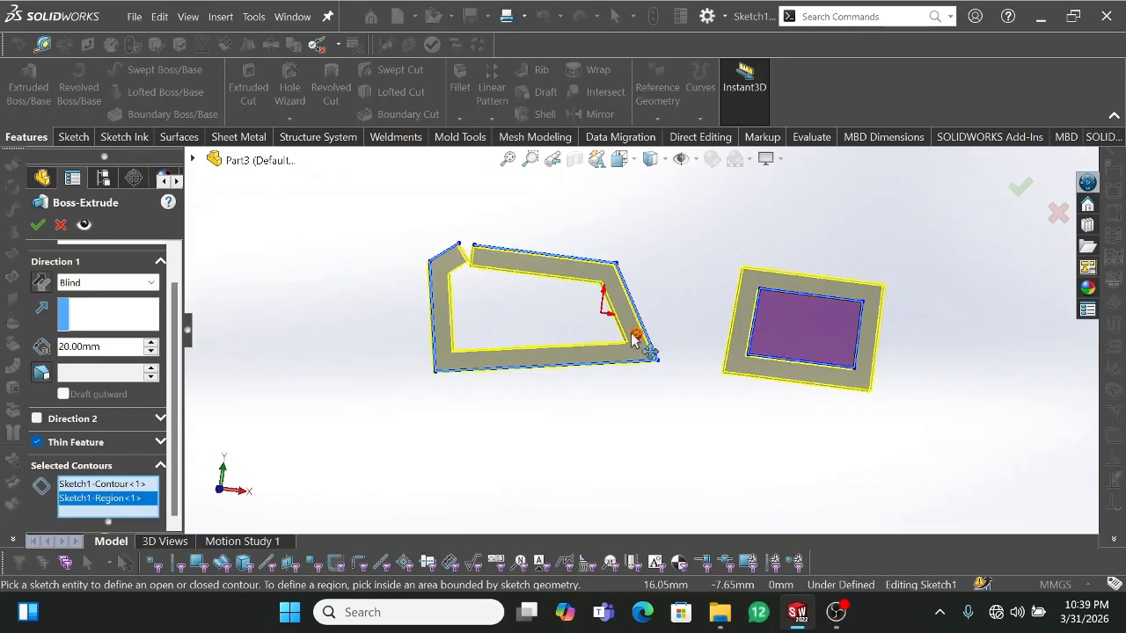
left_click(160, 443)
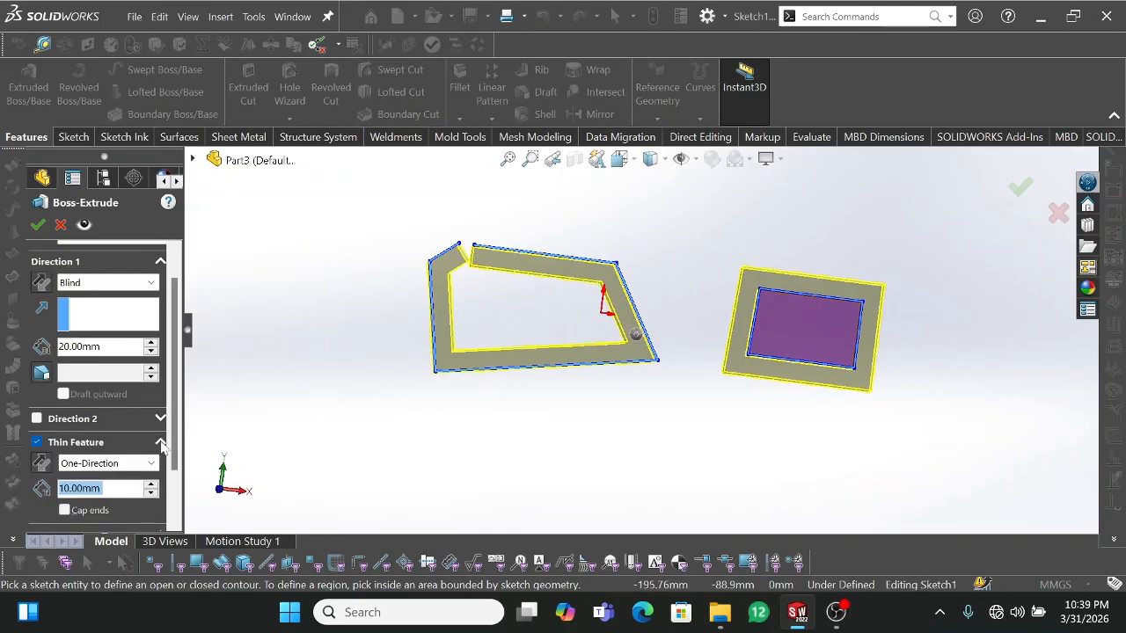
scroll(162, 444, "down", 2)
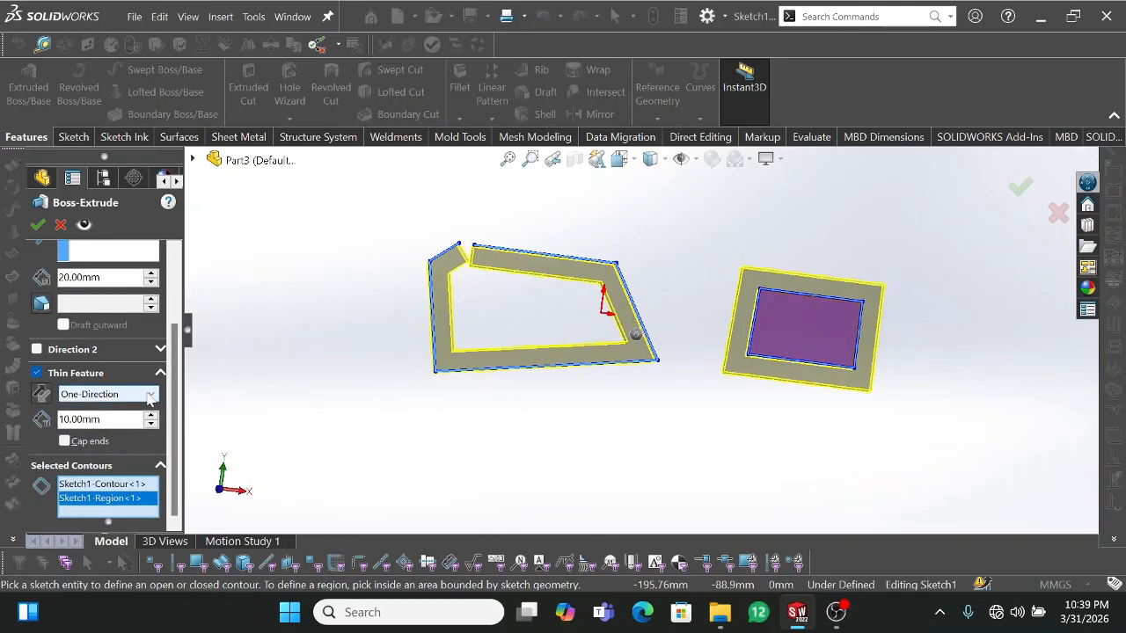
left_click(151, 395)
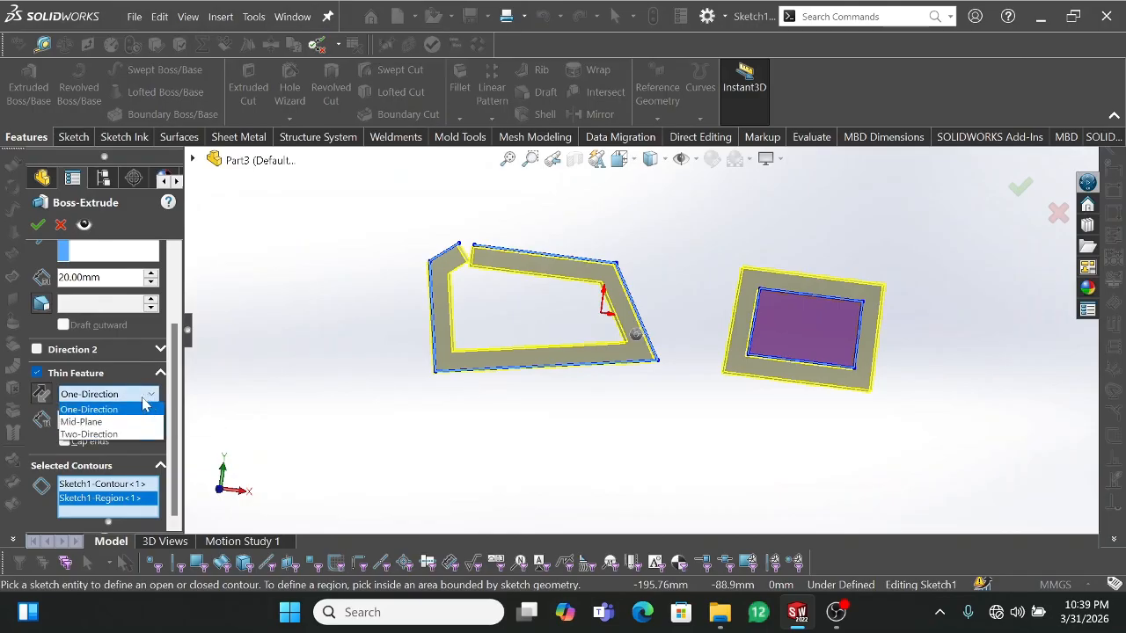
left_click(115, 434)
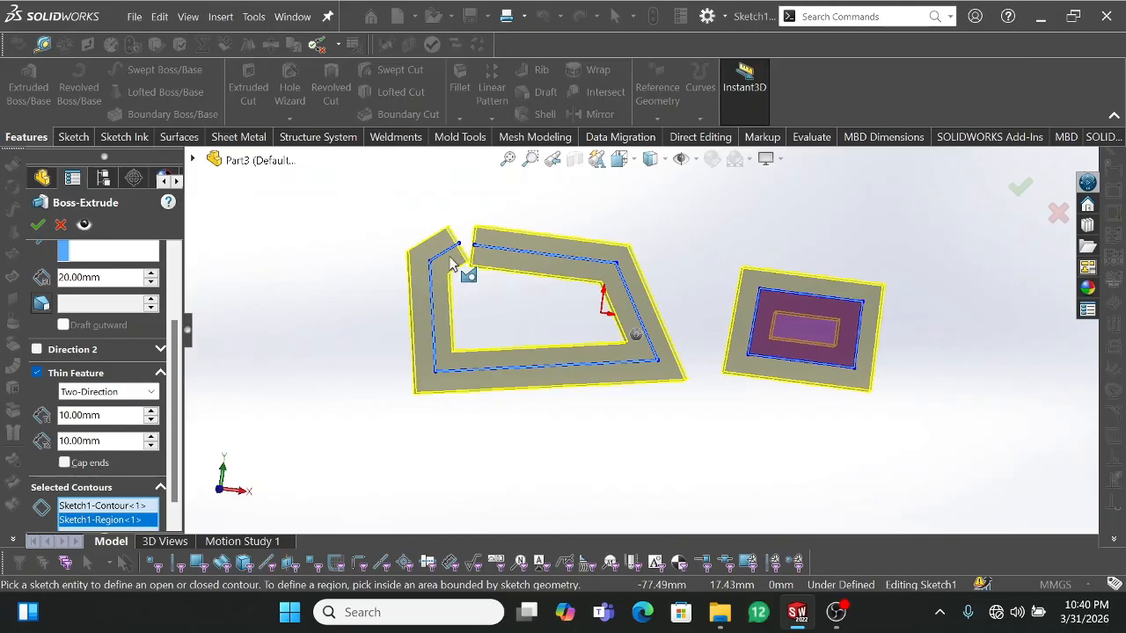
middle_click_drag(452, 307, 415, 269)
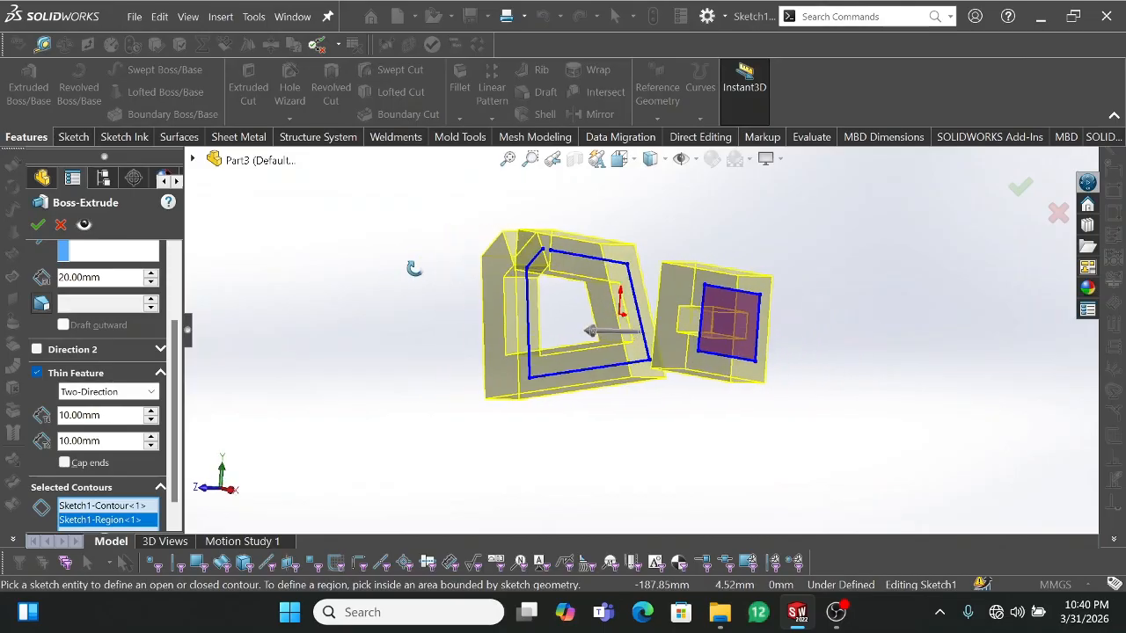
scroll(459, 274, "up", 3)
scroll(529, 280, "down", 5)
scroll(528, 280, "down", 1)
middle_click_drag(708, 286, 691, 276)
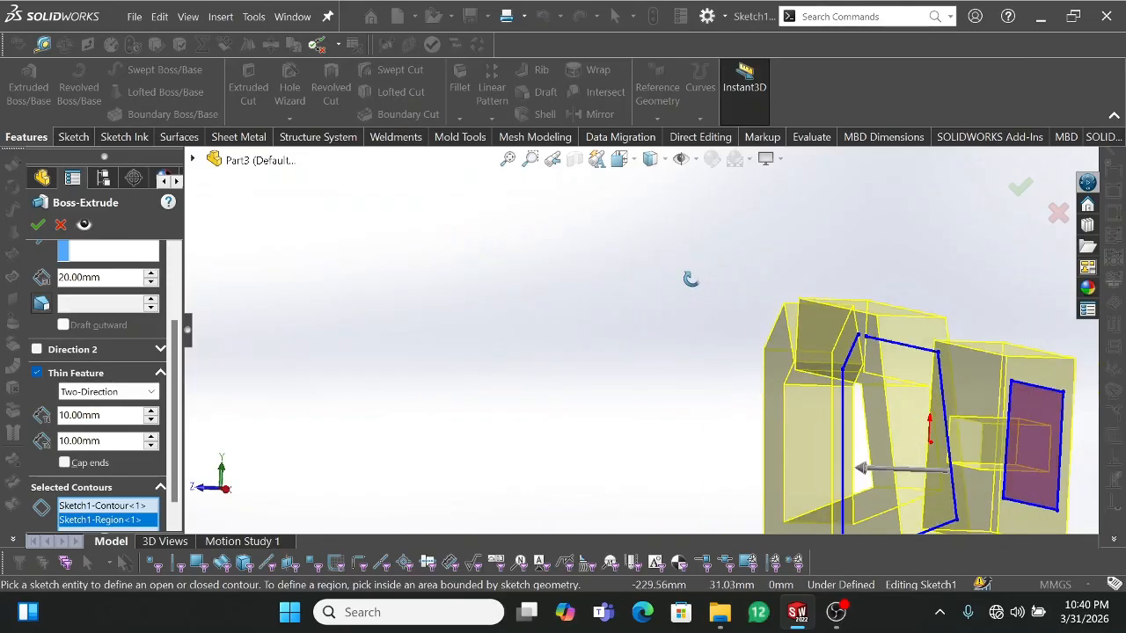
scroll(816, 329, "down", 5)
middle_click_drag(822, 338, 887, 364)
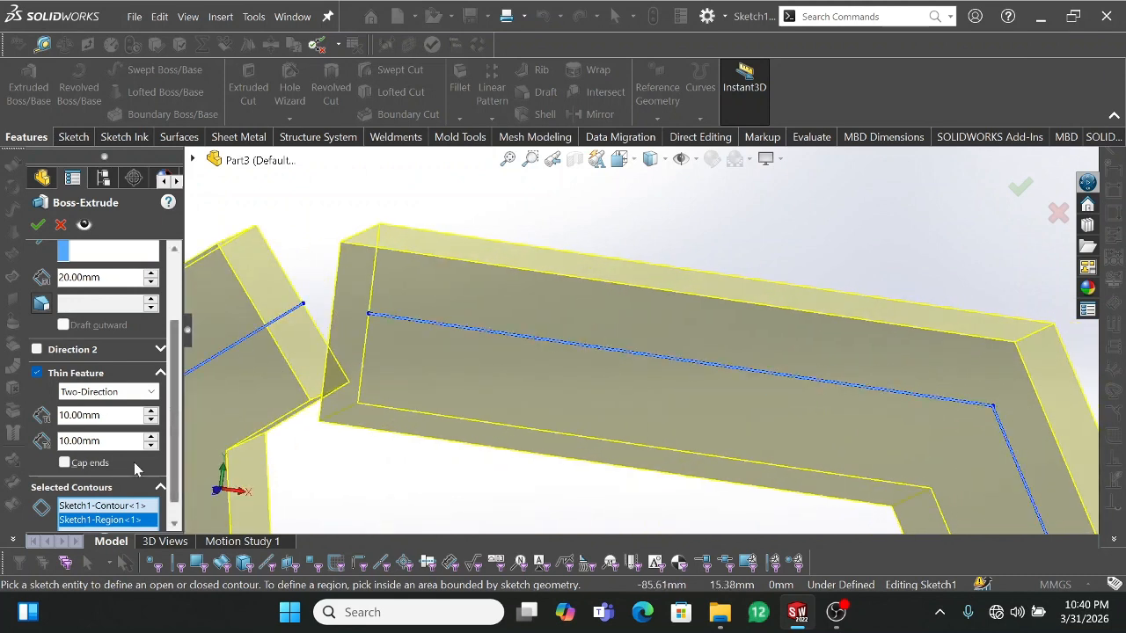
Step: Switch the thin-feature type to One-Direction and on to Mid-Plane, checking the wall preview around the open profile's gap
left_click(132, 393)
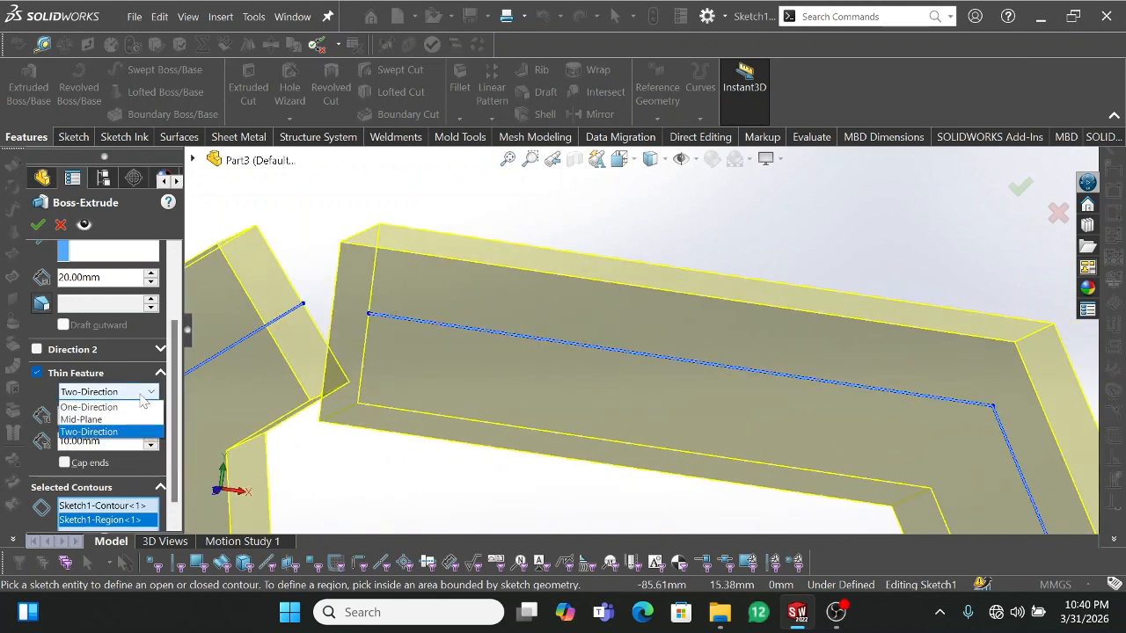
left_click(88, 407)
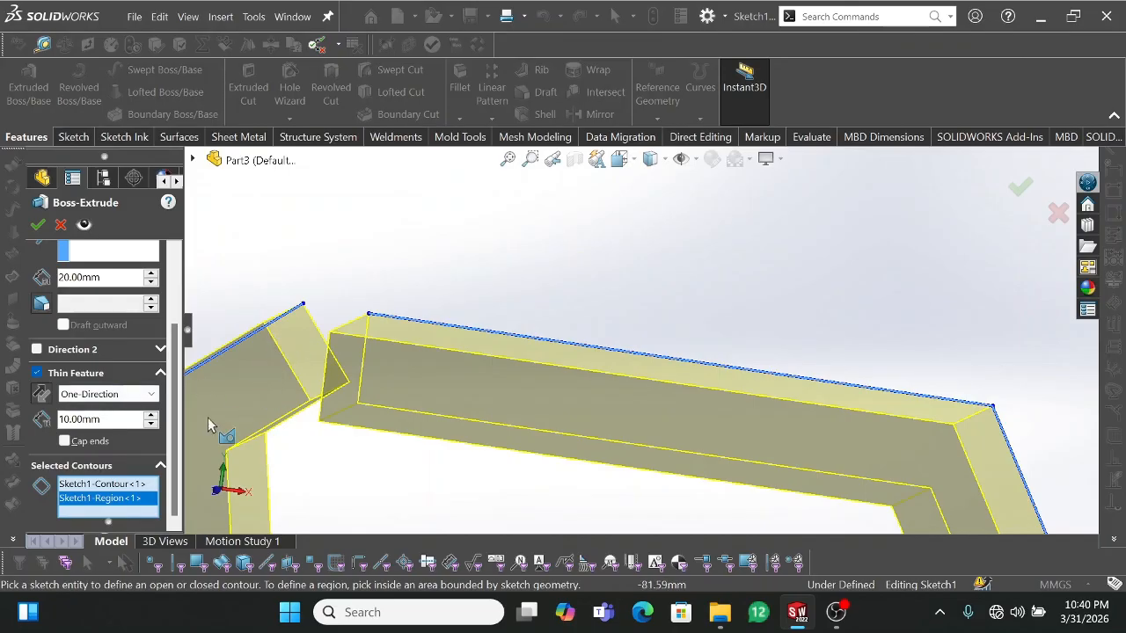
left_click(123, 394)
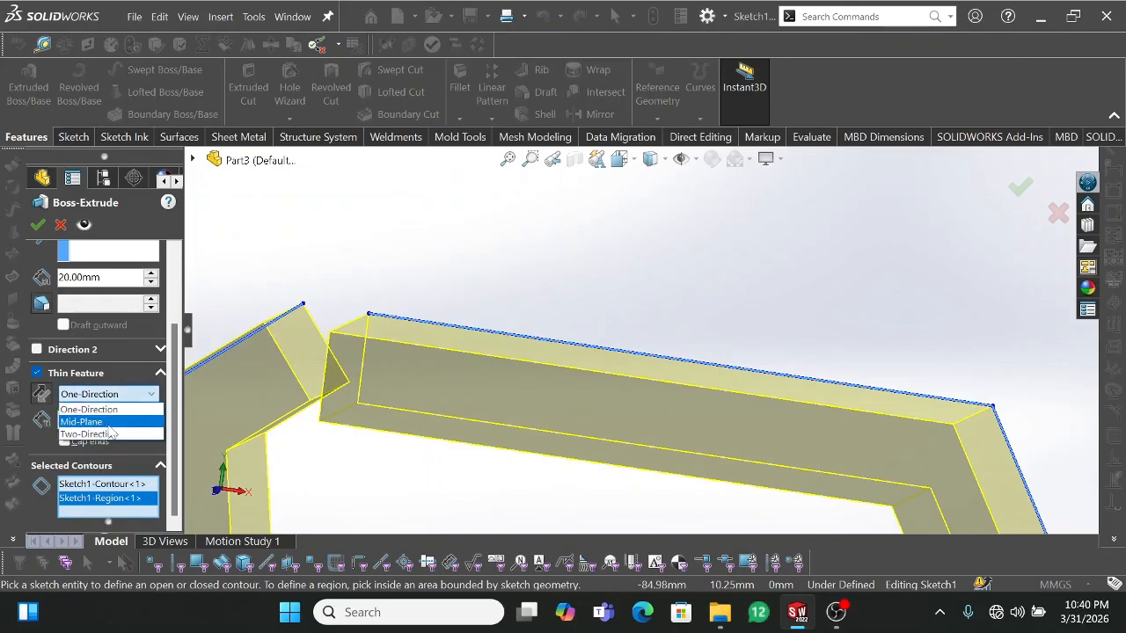
left_click(107, 426)
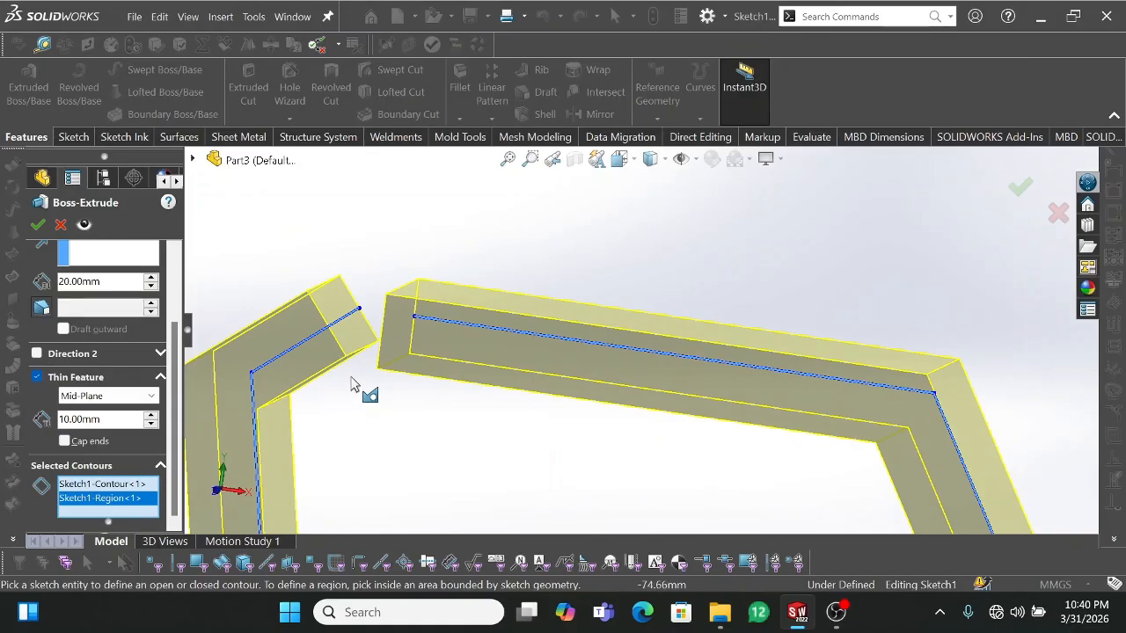
scroll(351, 378, "up", 3)
mouse_move(463, 382)
middle_mouse_down()
mouse_move(436, 372)
mouse_move(482, 394)
middle_mouse_up()
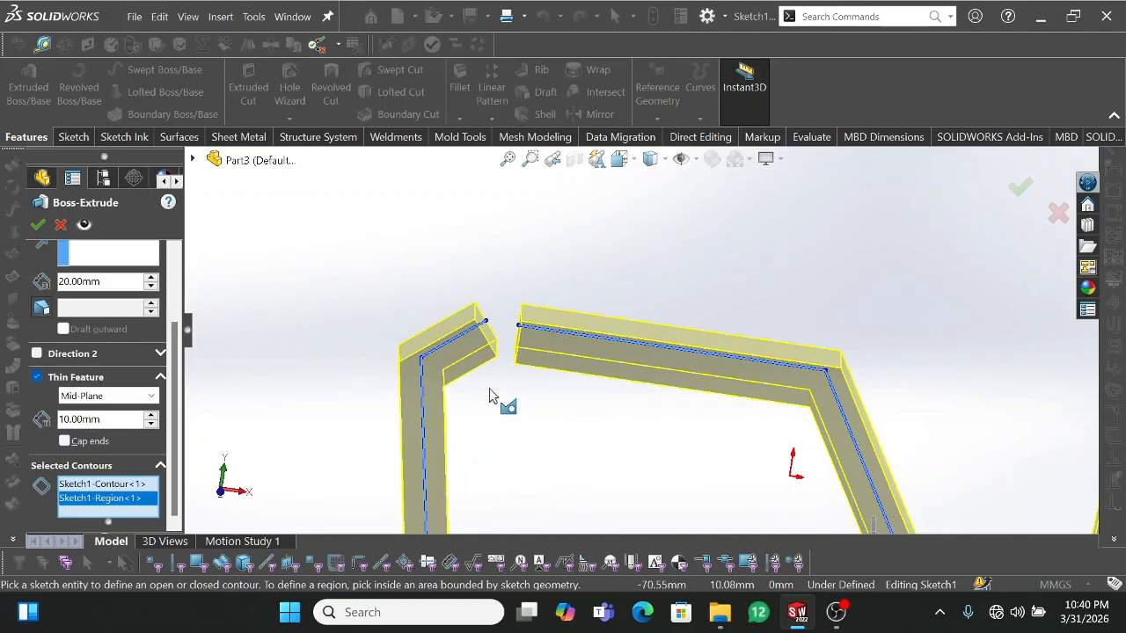
scroll(485, 395, "up", 5)
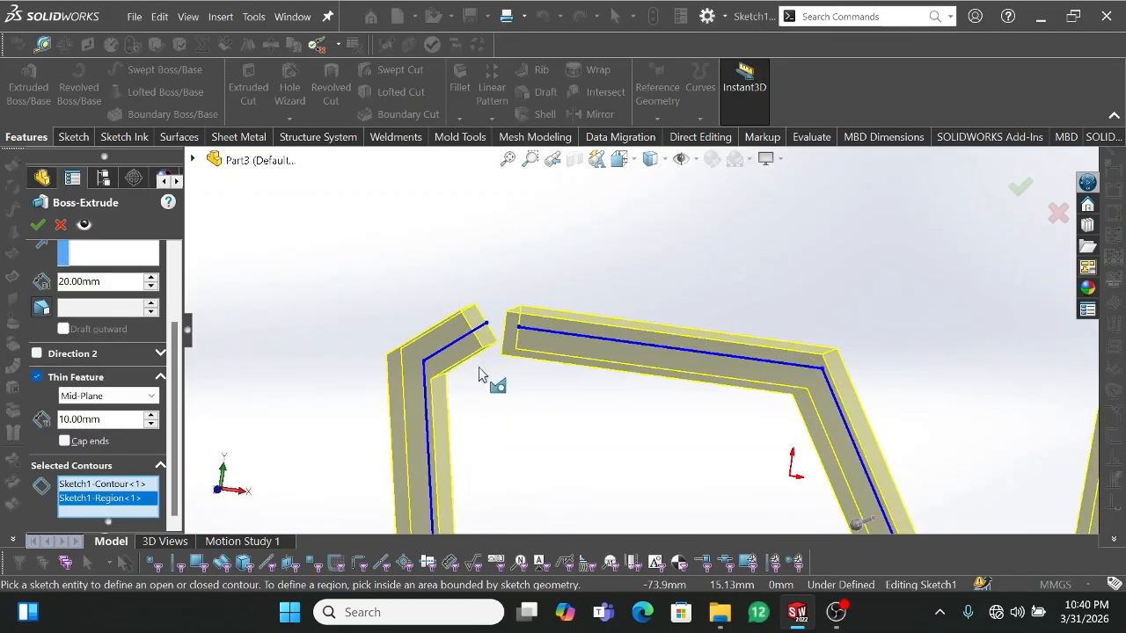
Step: Deselect and reselect the closed four-sided region to compare its Mid-Plane thin-feature preview, and review the extrusion's options
left_click(1003, 452)
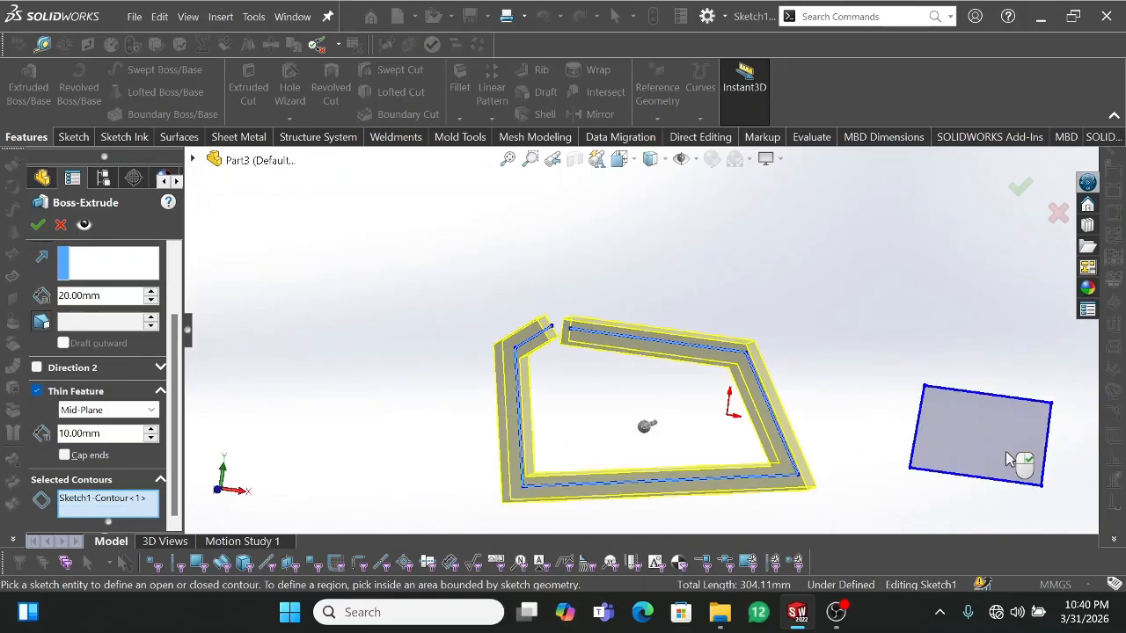
left_click(1006, 453)
left_click(1004, 447)
left_click(1004, 447)
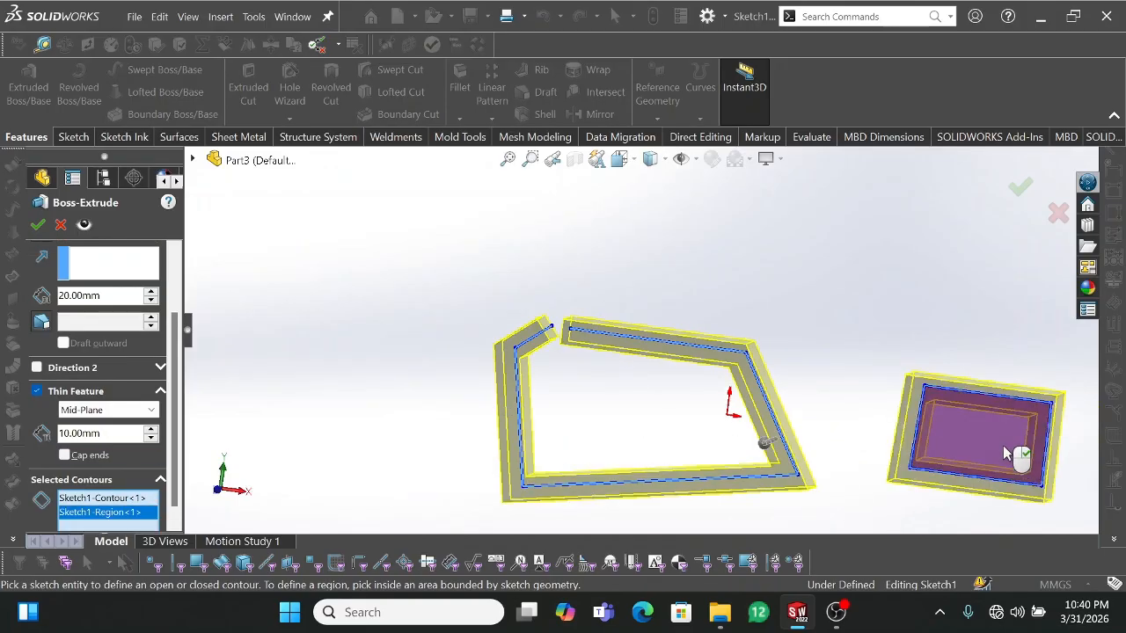
left_click_drag(176, 475, 181, 385)
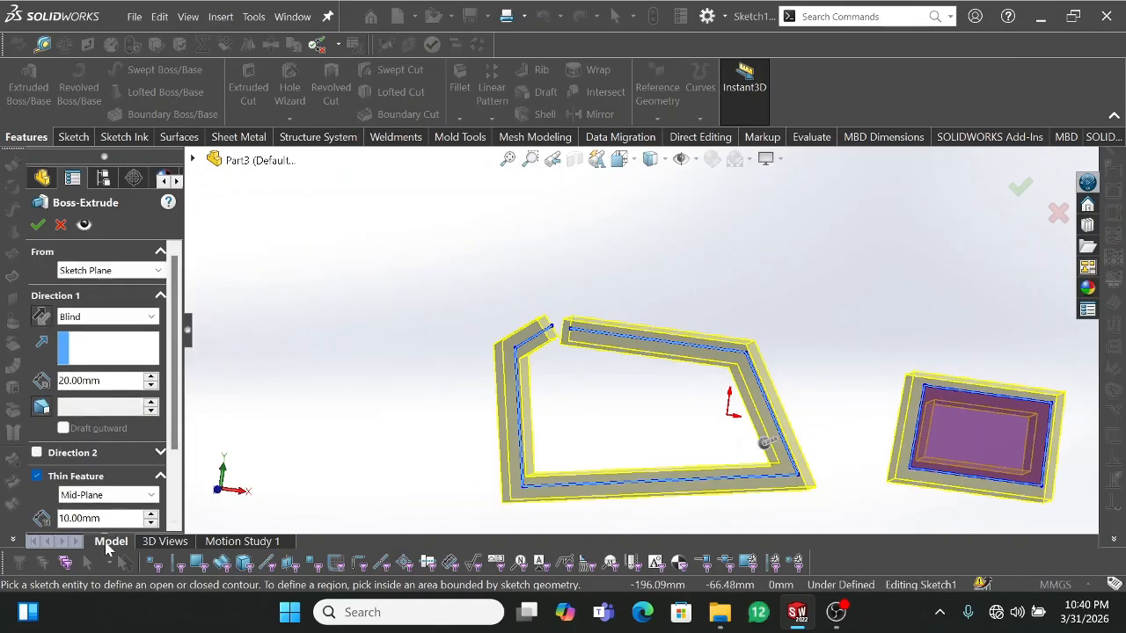
left_click(159, 476)
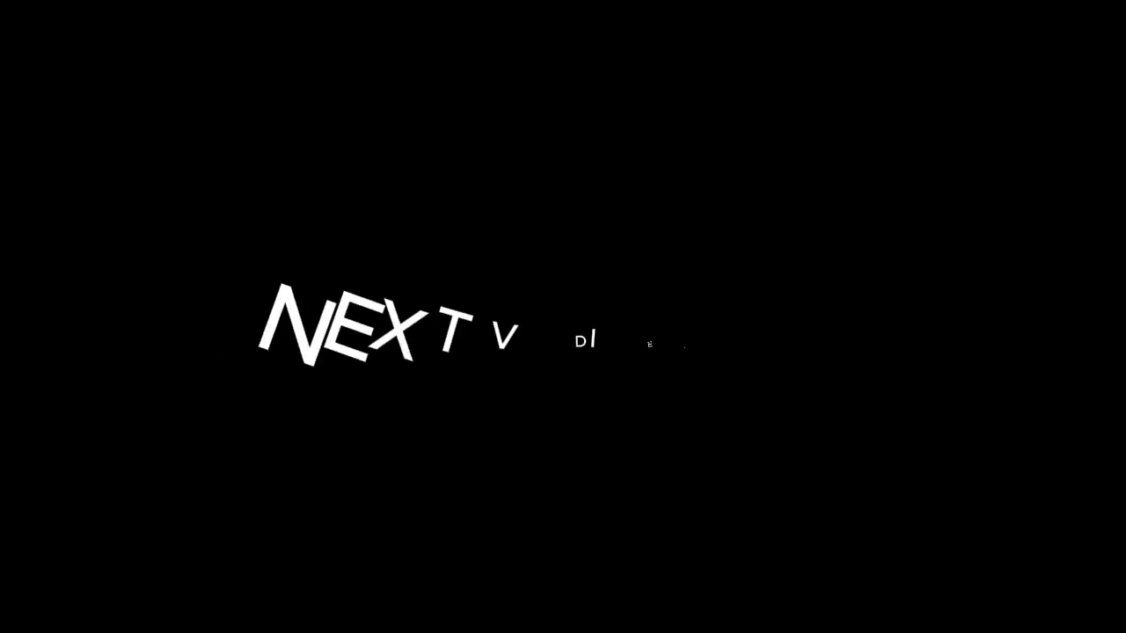